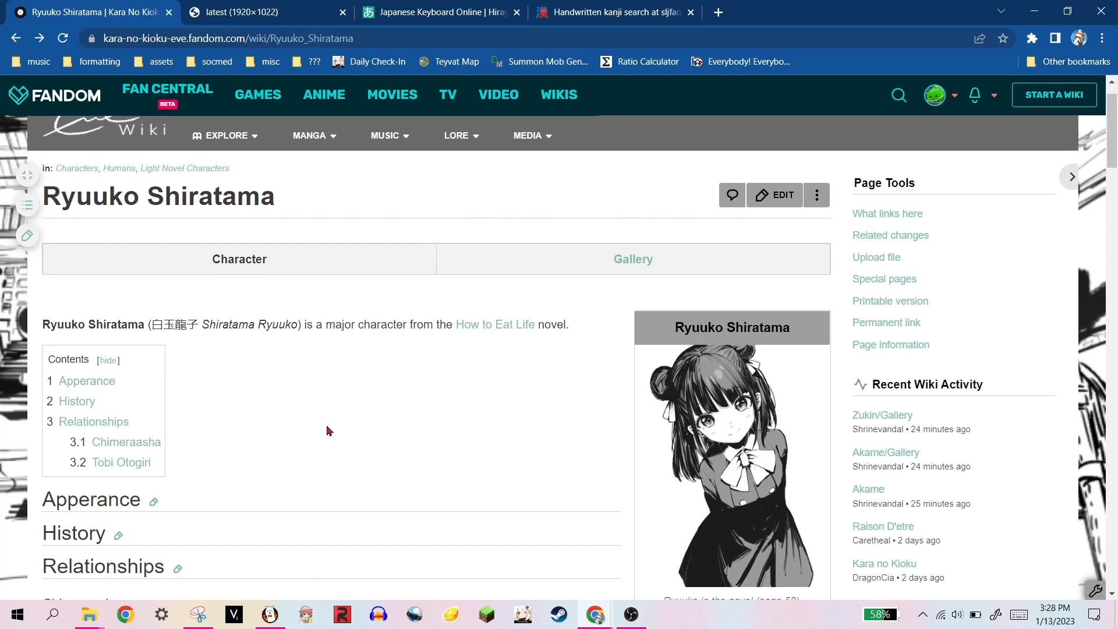
- Examine the novel character reference sheet and compare it with the character's wiki article
click(224, 11)
scroll(640, 288, down, 1)
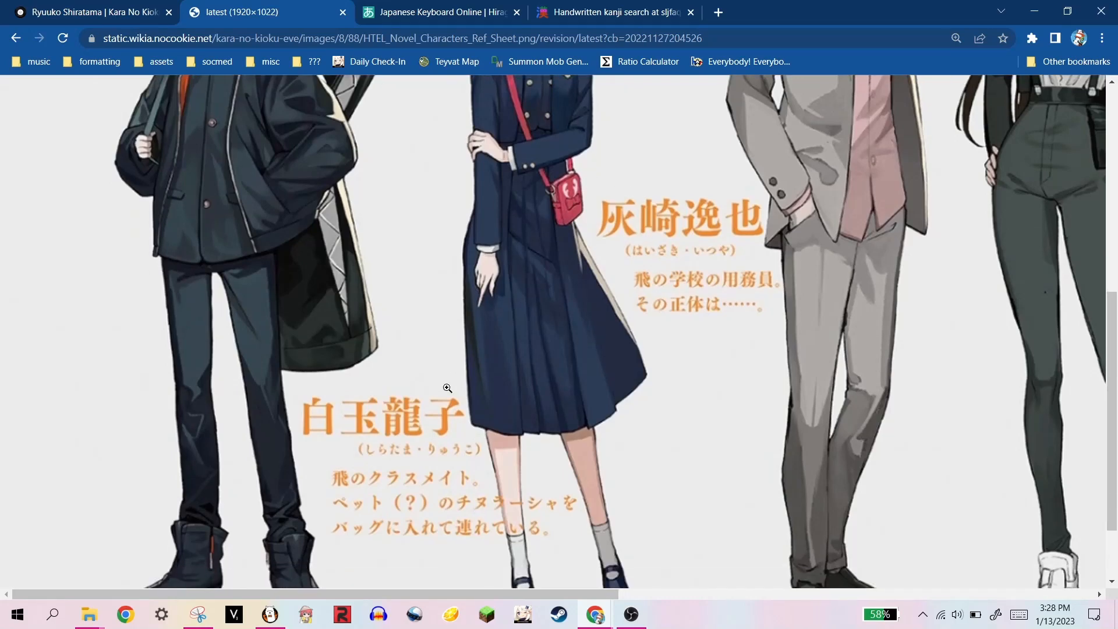
scroll(303, 386, up, 4)
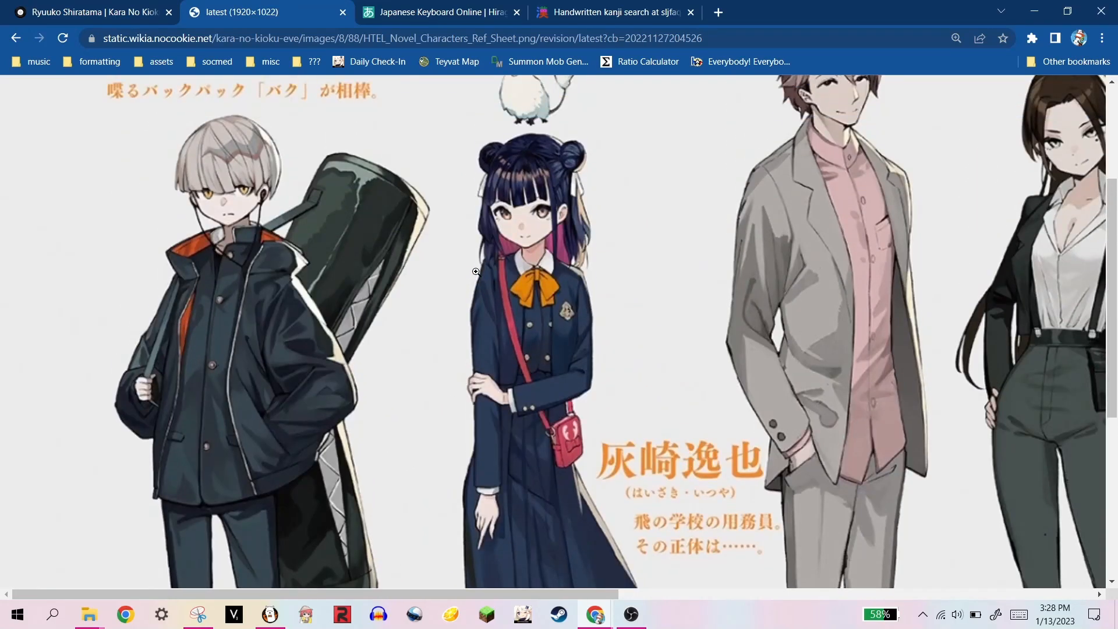
scroll(302, 386, down, 4)
key(ctrl+shift+Tab)
scroll(445, 342, up, 4)
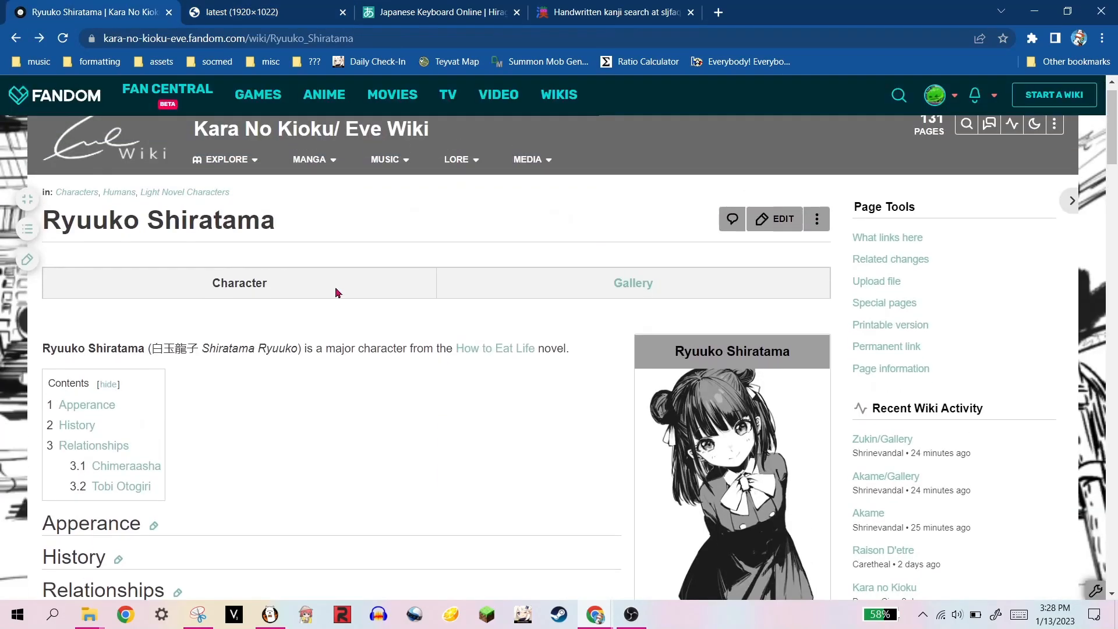
scroll(312, 298, down, 4)
scroll(313, 297, up, 4)
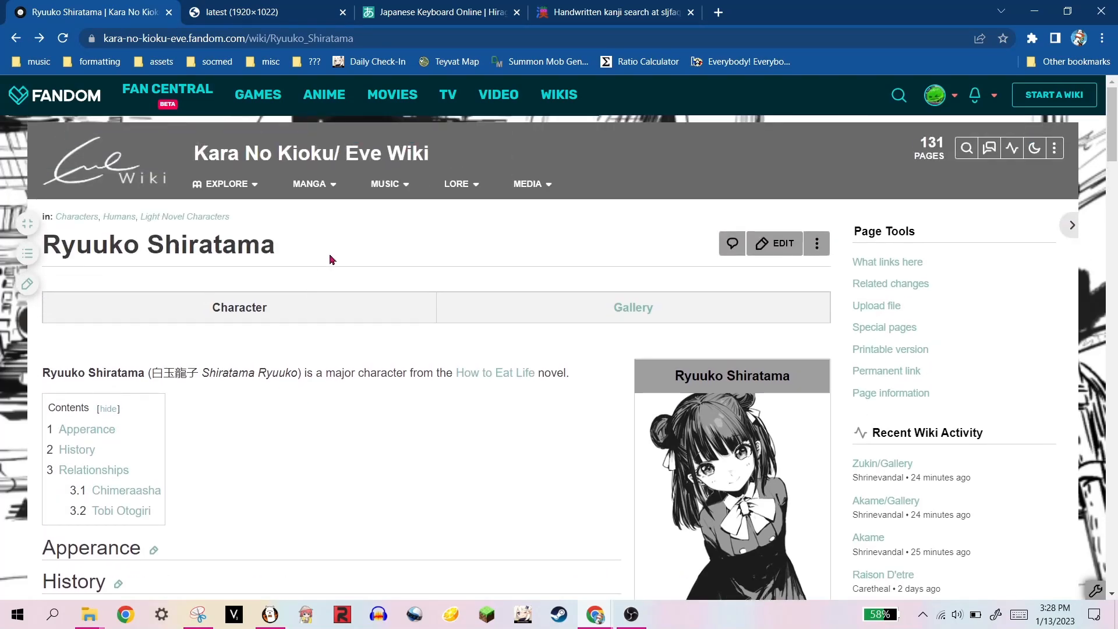
- Set the online Japanese keyboard to Katakana and bring up the handwritten kanji search page
click(425, 8)
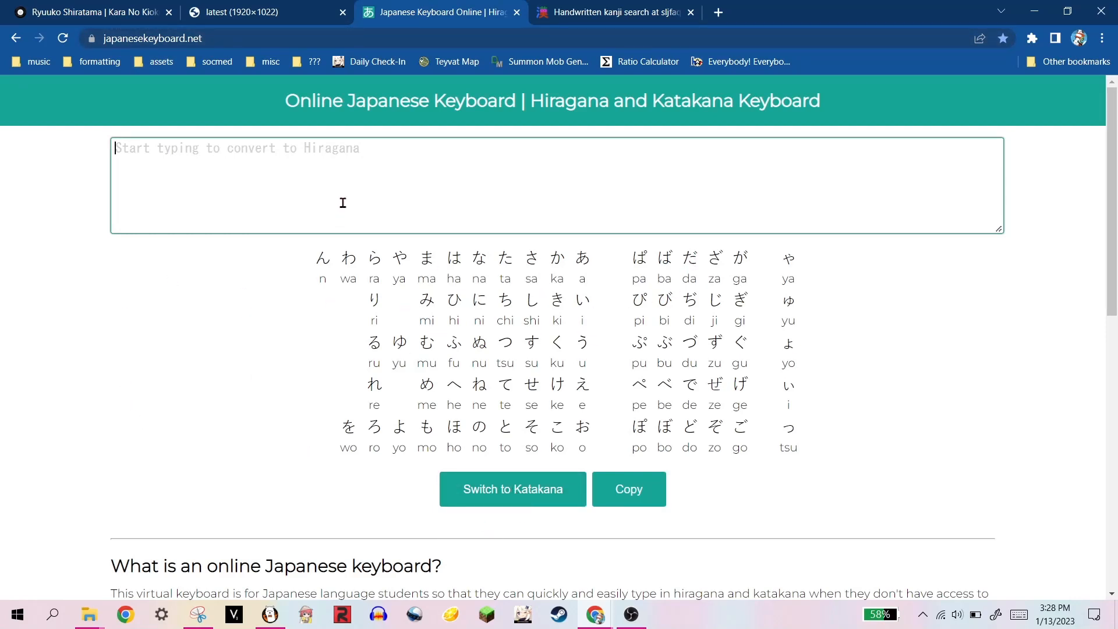
click(489, 504)
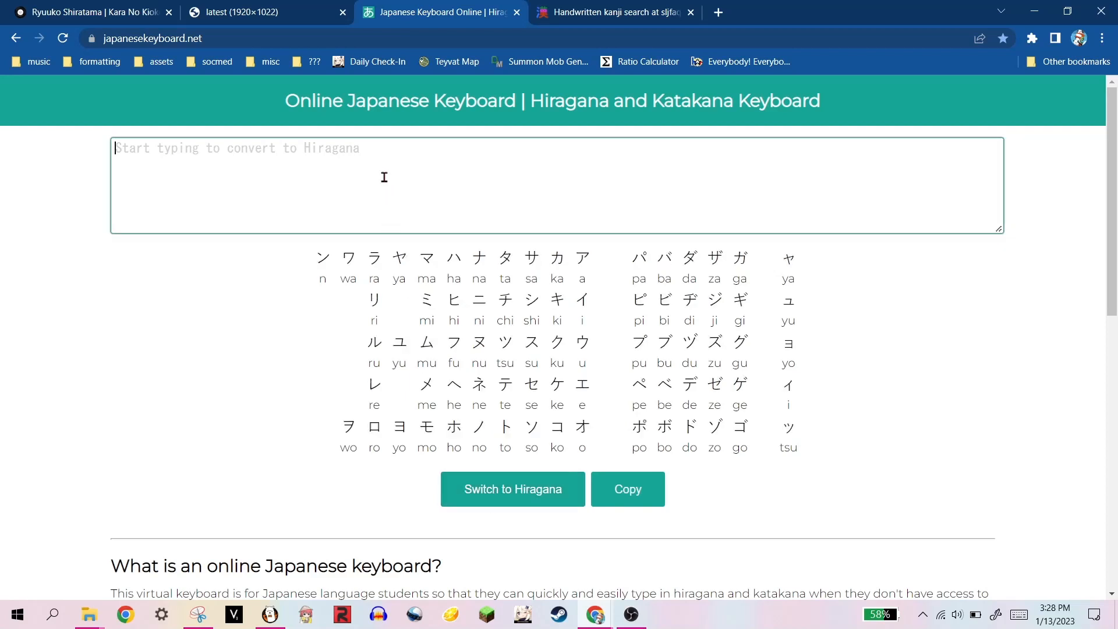
key(ctrl+Tab)
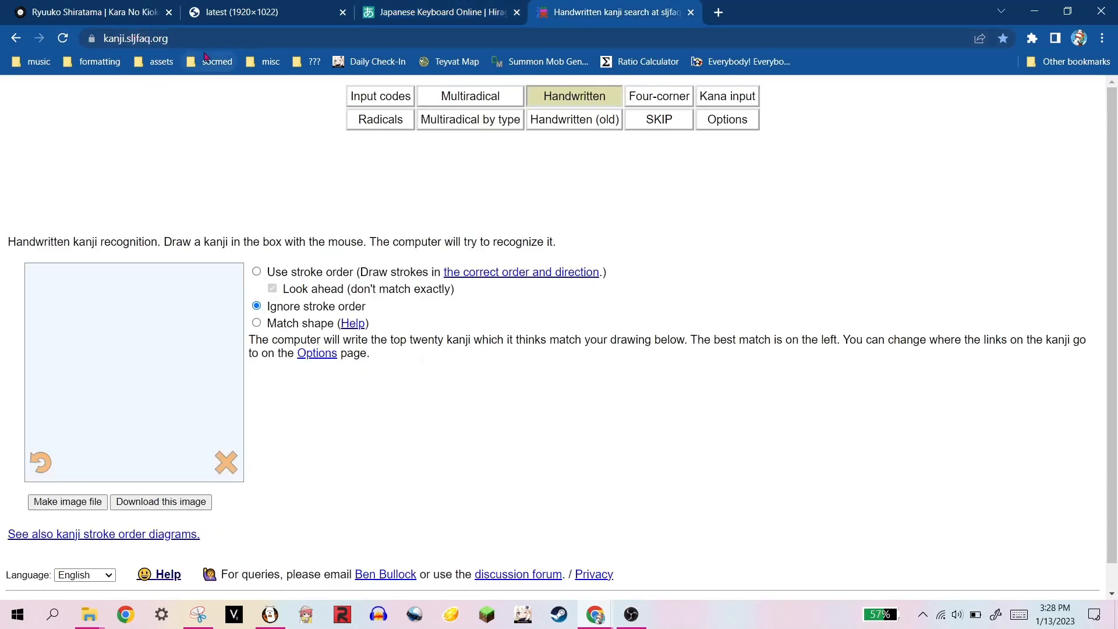
- Review the character's wiki article, highlighting the kanji name in its introduction
click(116, 5)
scroll(416, 491, down, 1)
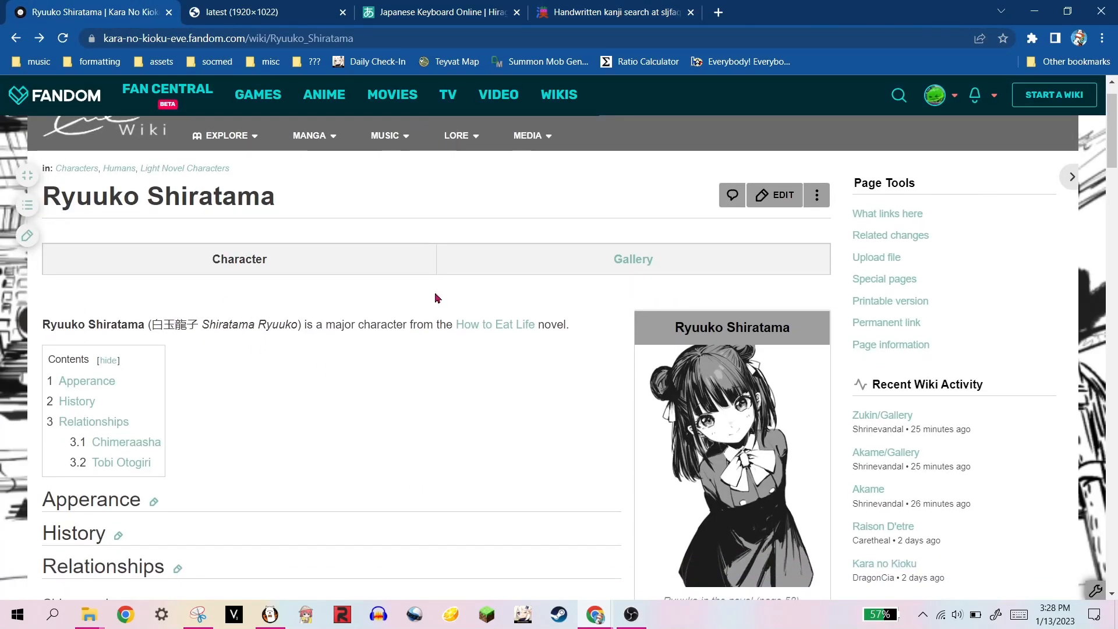
scroll(697, 298, down, 1)
scroll(697, 298, down, 3)
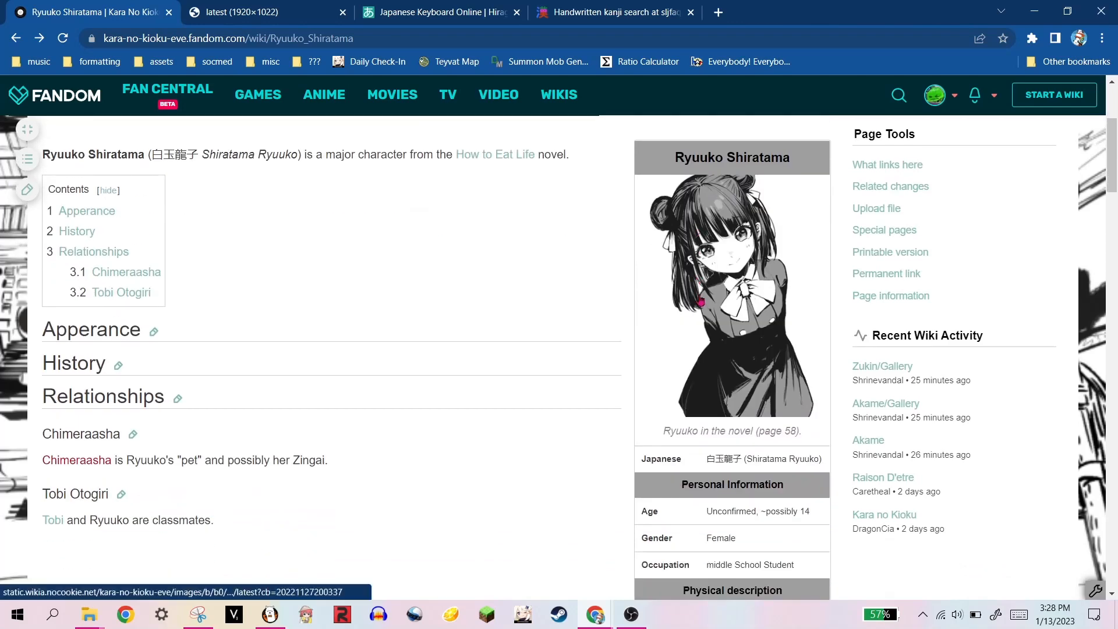
scroll(277, 359, up, 4)
drag(222, 324, 151, 325)
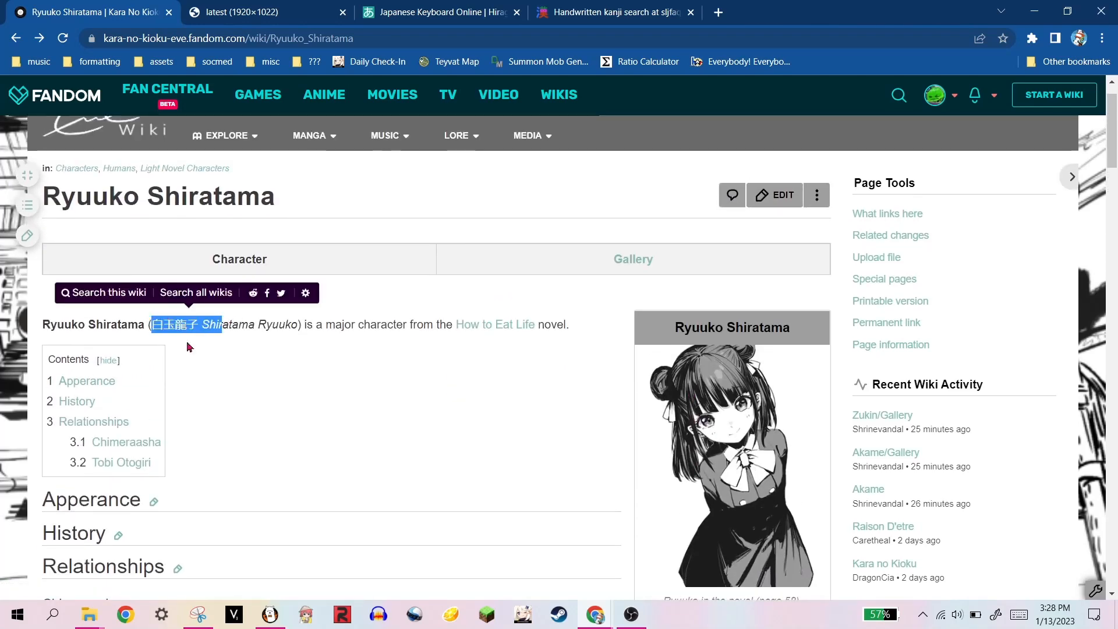
click(218, 366)
scroll(341, 365, up, 1)
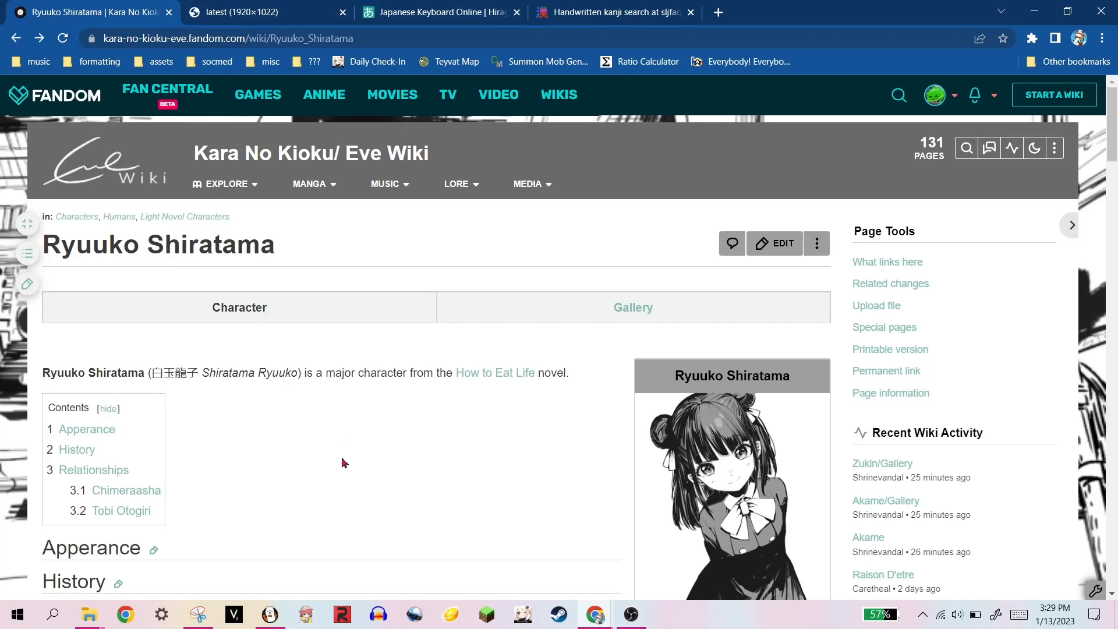
- Arrange the character reference sheet and the handwritten kanji search side by side in separate windows
click(268, 6)
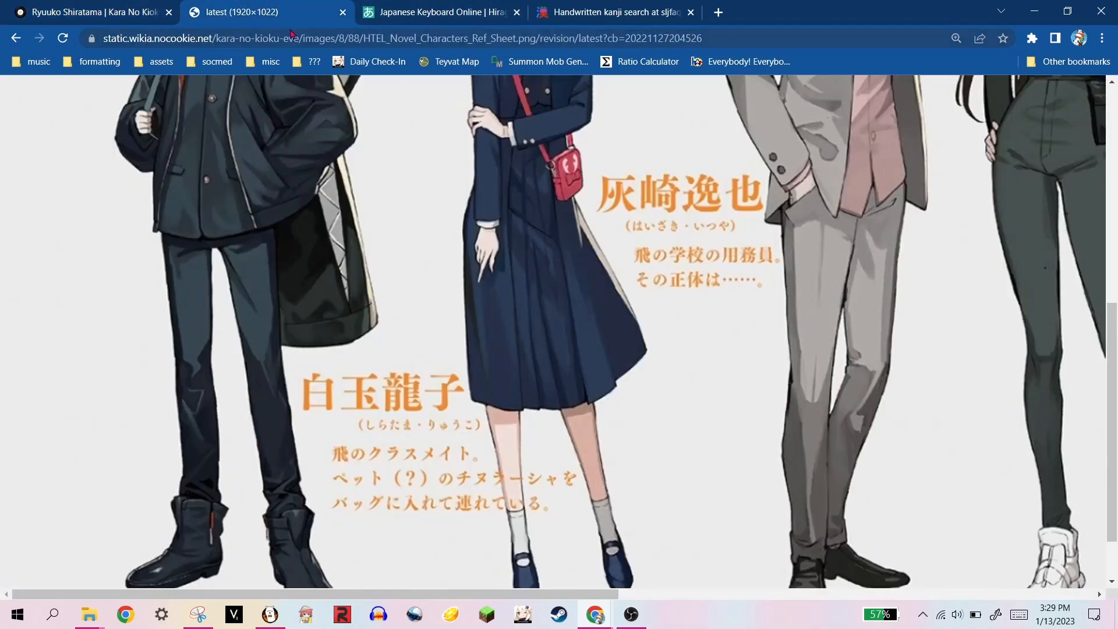
scroll(283, 104, up, 2)
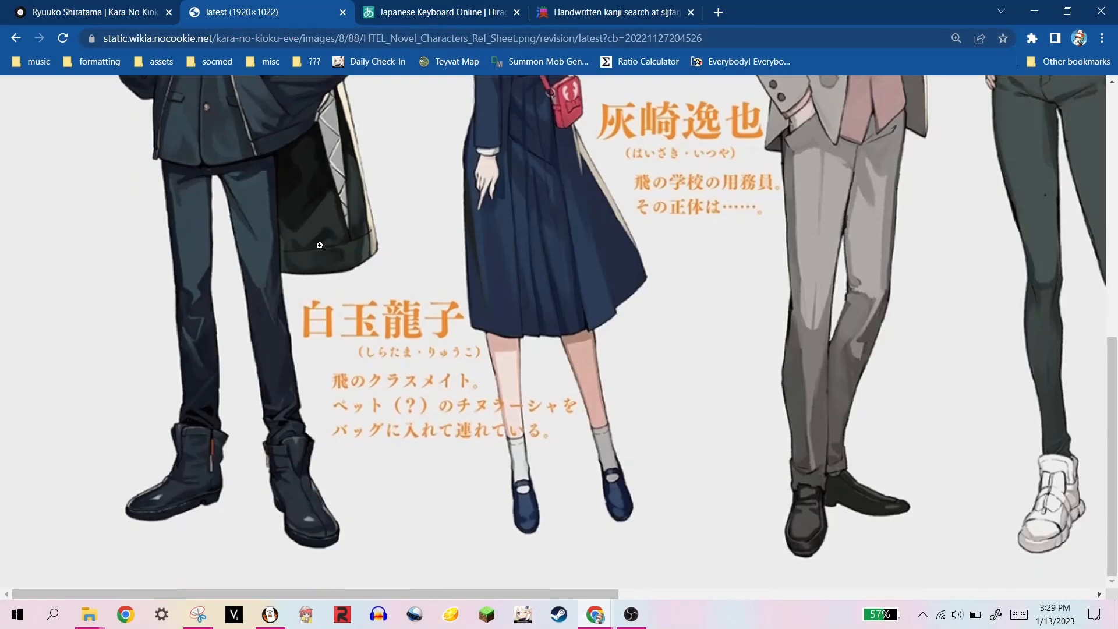
scroll(304, 88, down, 4)
drag(285, 12, 0, 129)
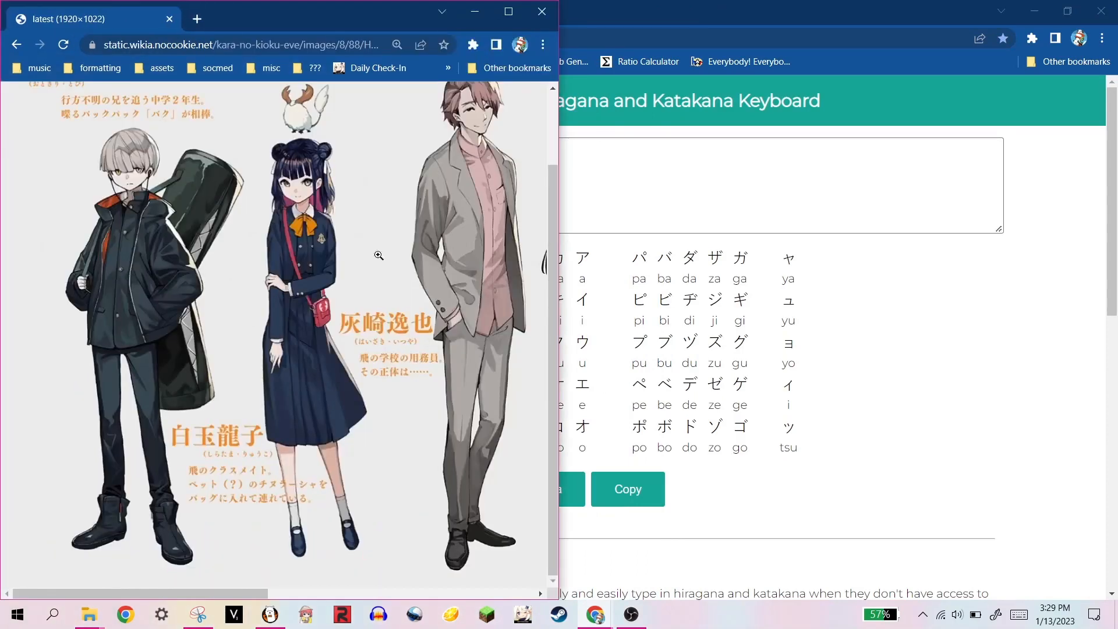
click(739, 4)
drag(439, 14, 1117, 157)
click(690, 534)
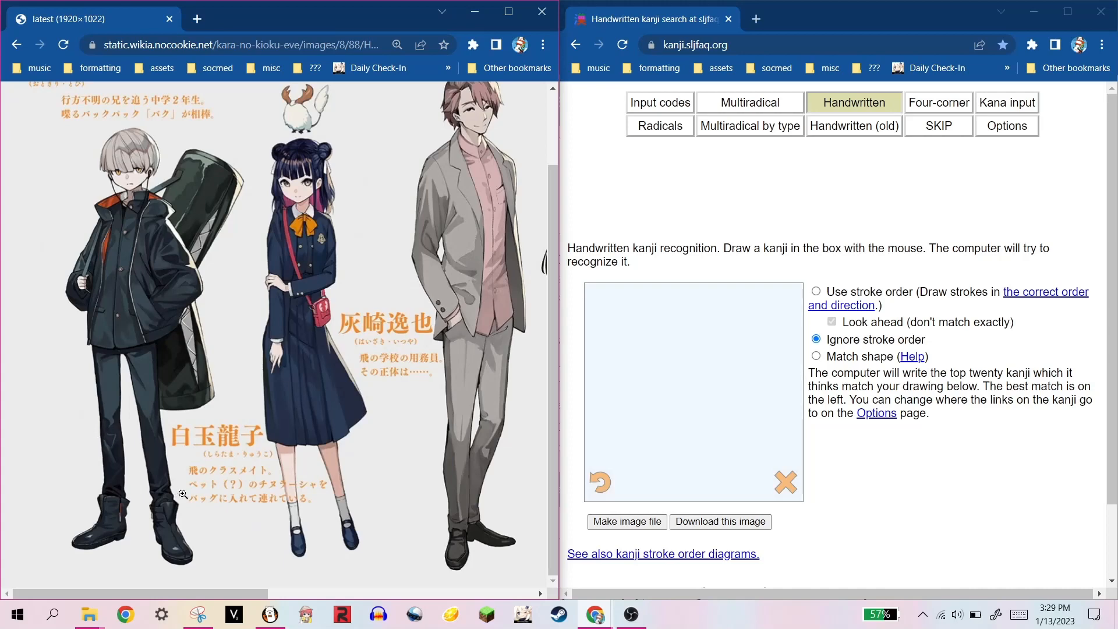
- Enlarge the reference sheet and bring the name 白玉龍子 with its description into full view
click(209, 429)
scroll(221, 466, down, 10)
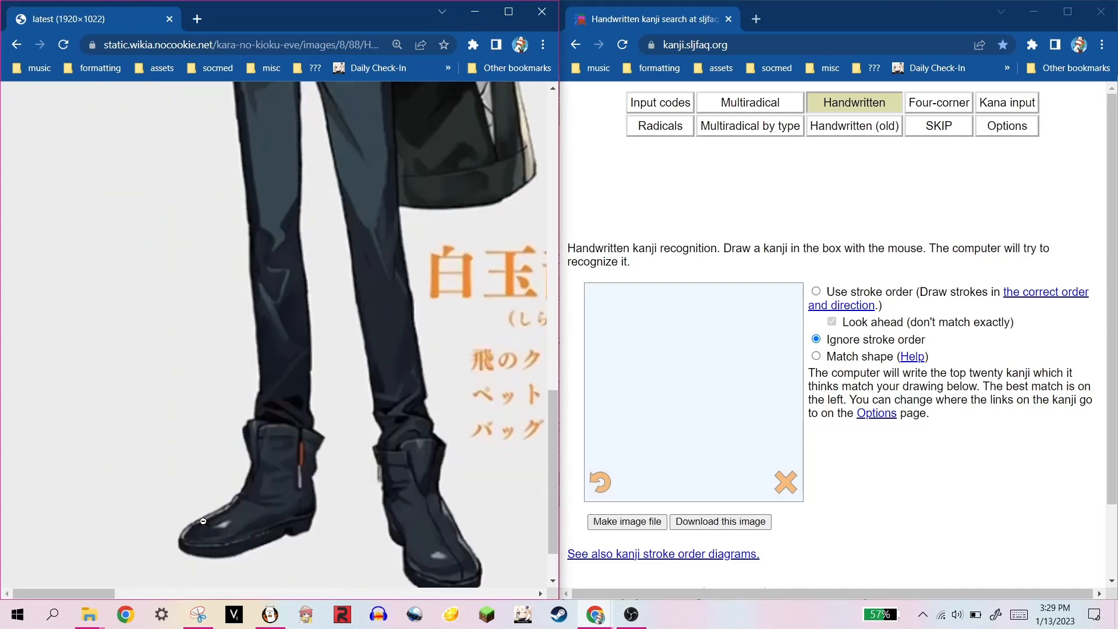
scroll(203, 521, down, 1)
scroll(245, 408, right, 5)
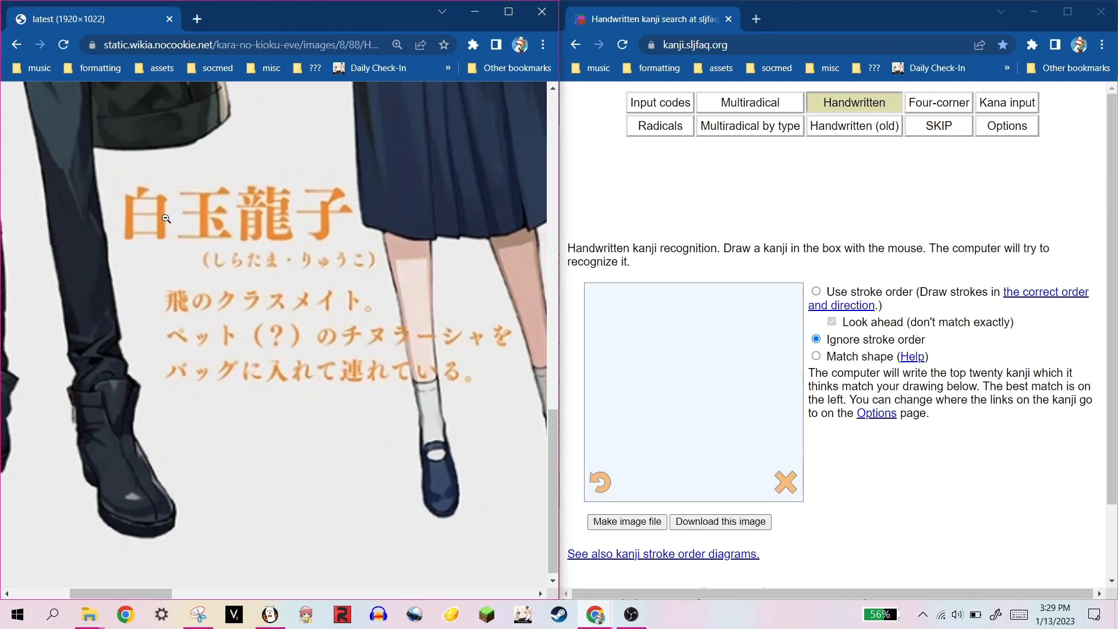
- Draw the kanji 白 in the handwriting recognition box, with a small slanted stroke above the frame
click(643, 245)
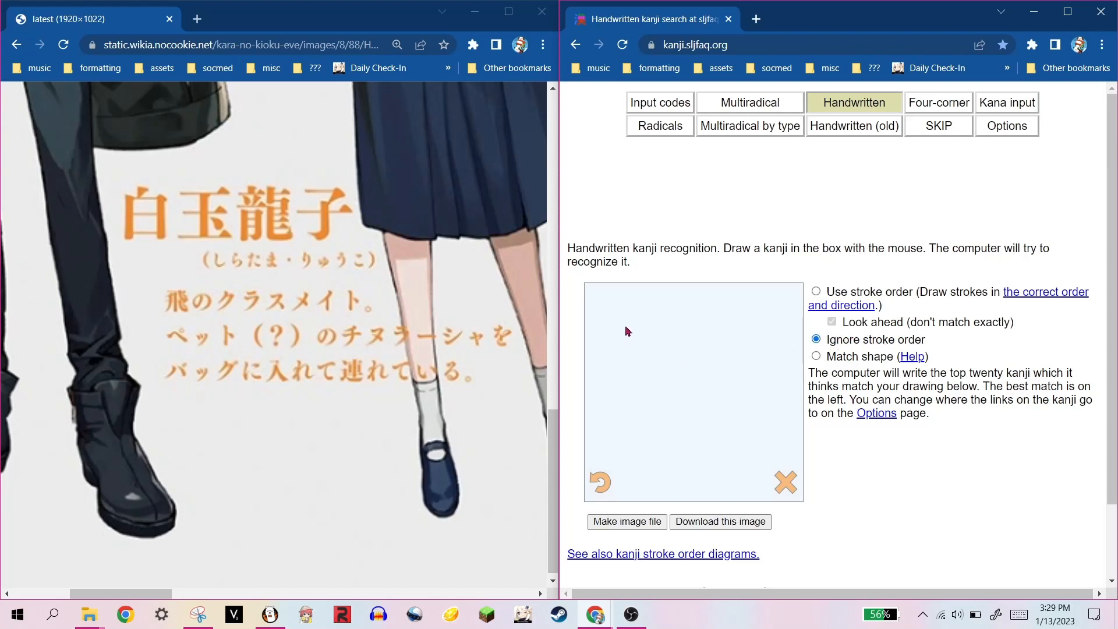
drag(626, 325, 615, 460)
drag(720, 331, 720, 467)
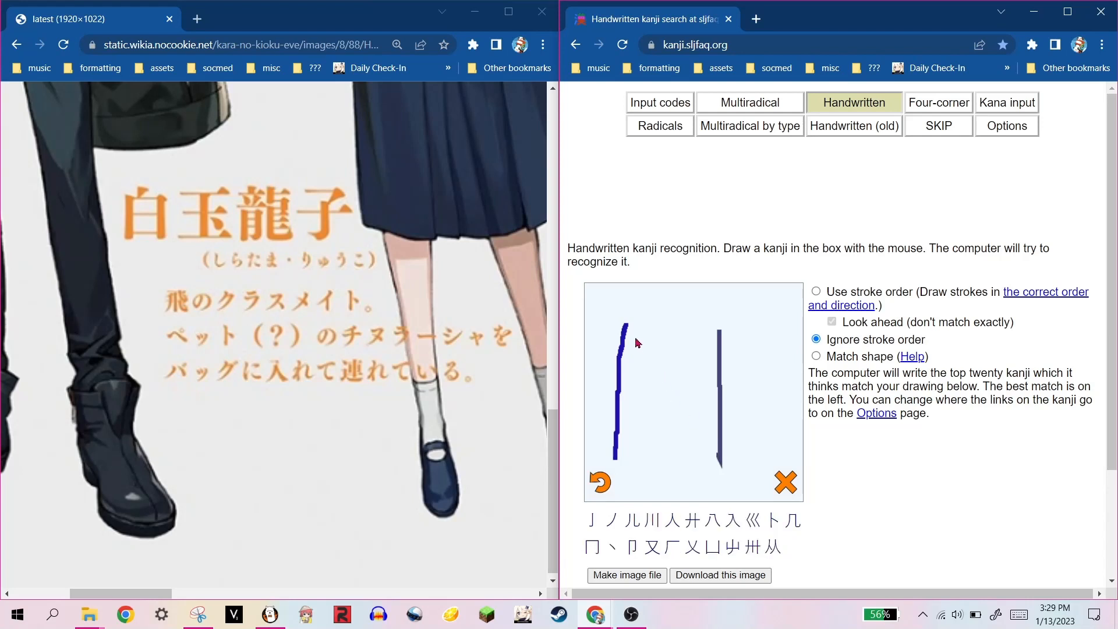
drag(627, 325, 720, 331)
drag(623, 379, 719, 388)
drag(618, 433, 718, 420)
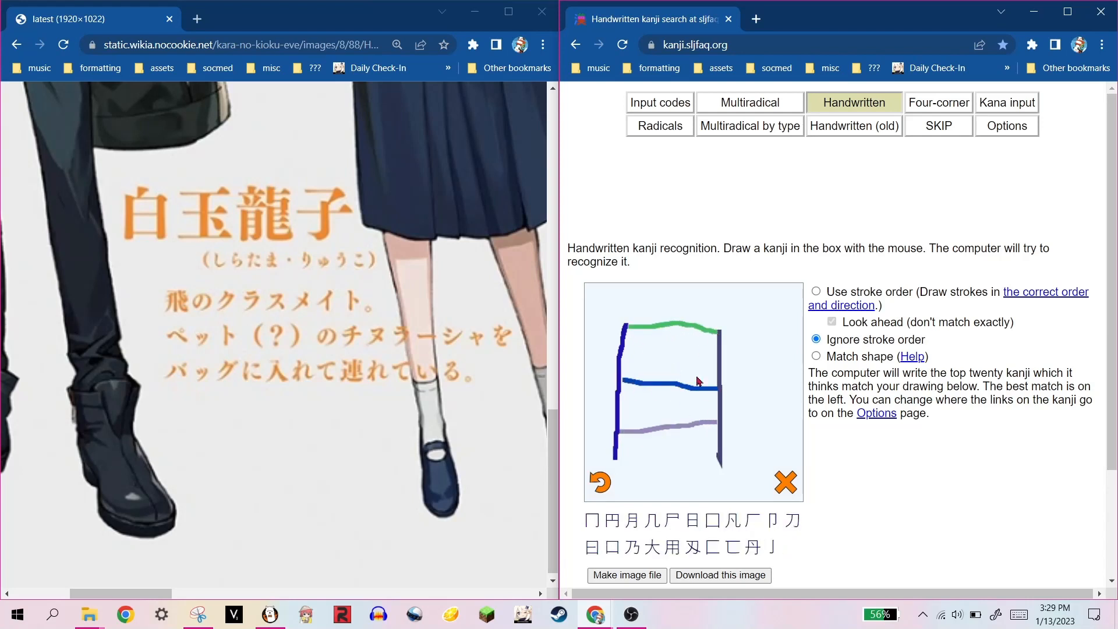
drag(673, 313, 694, 299)
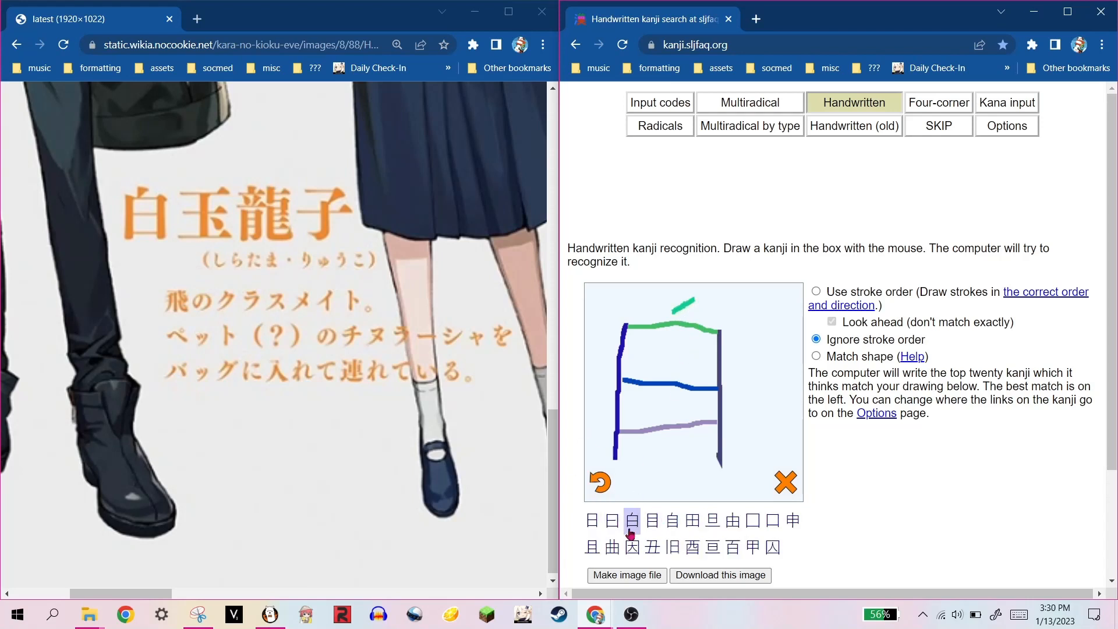
- Open the dictionary entry for 白 from the suggested matches and highlight its readings しら and しろ
click(630, 529)
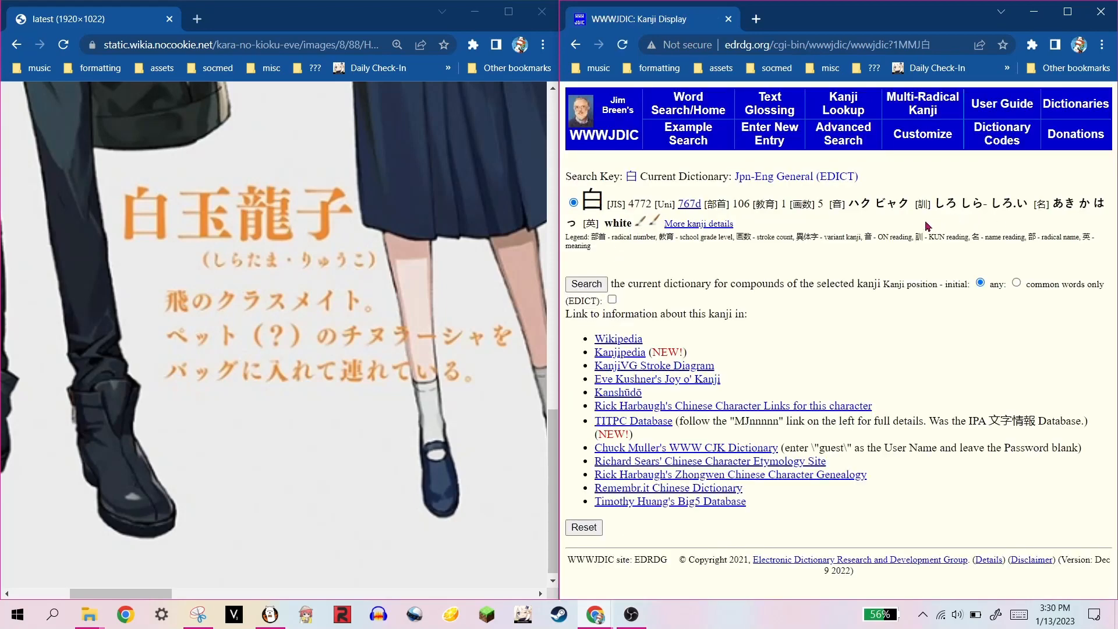
drag(938, 202, 984, 203)
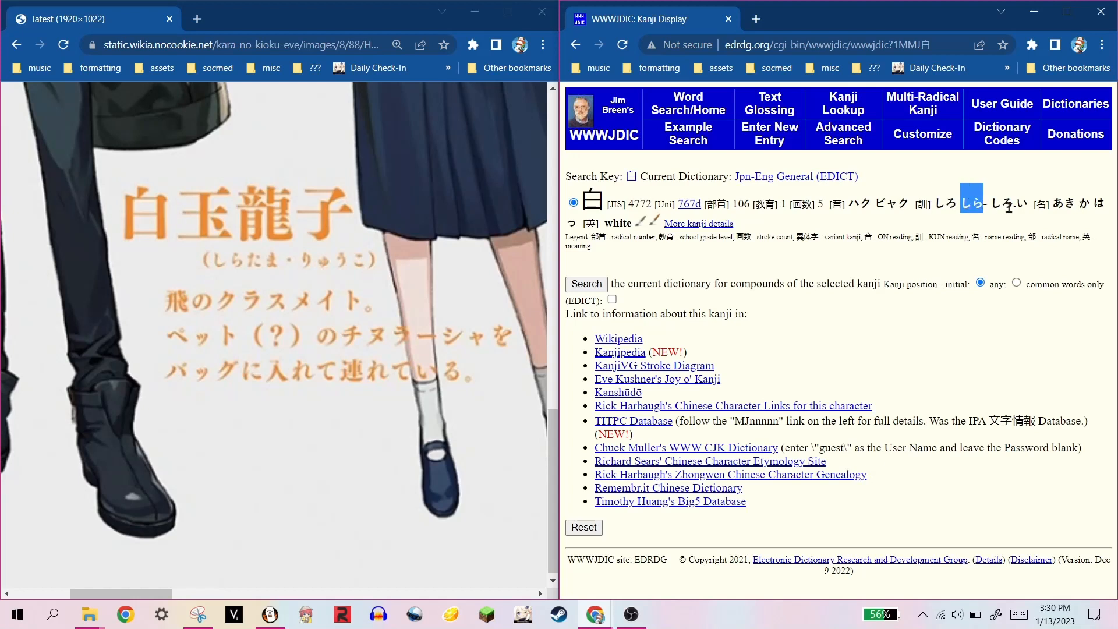
click(808, 262)
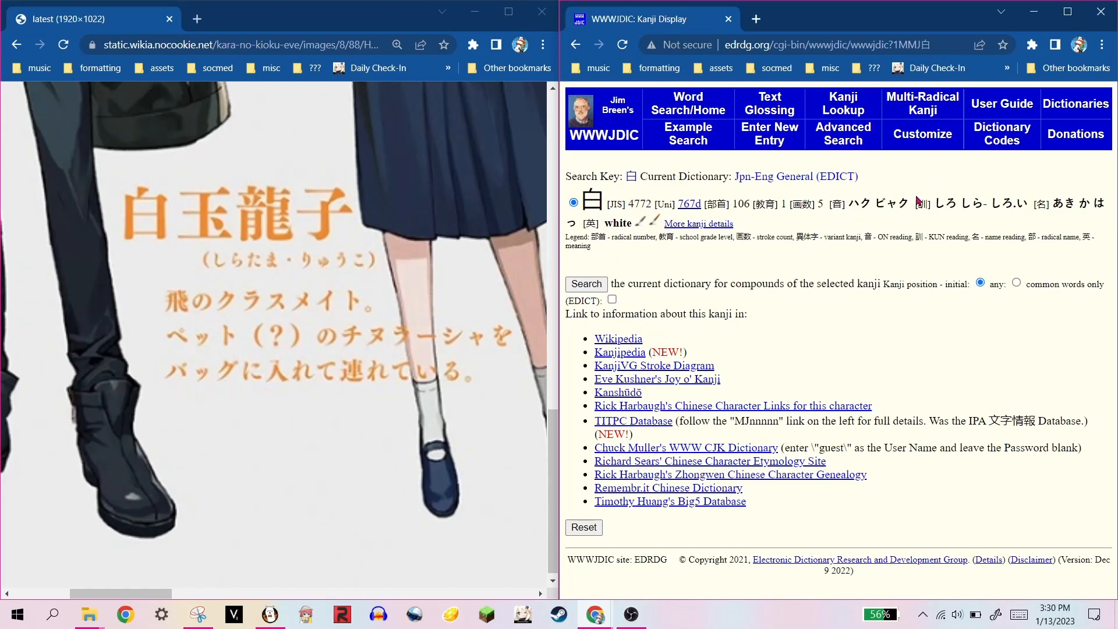
drag(937, 201, 954, 201)
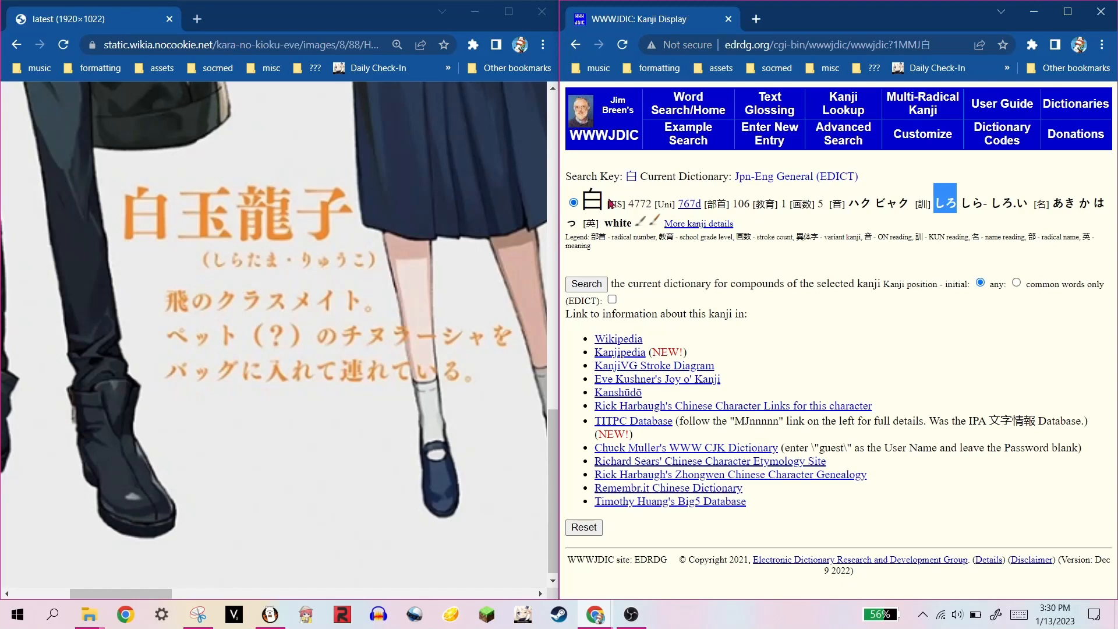
- Copy the kanji 白 from its dictionary entry, paste it into a new browser tab and return to the reference sheet
drag(610, 204, 586, 203)
key(ctrl+c)
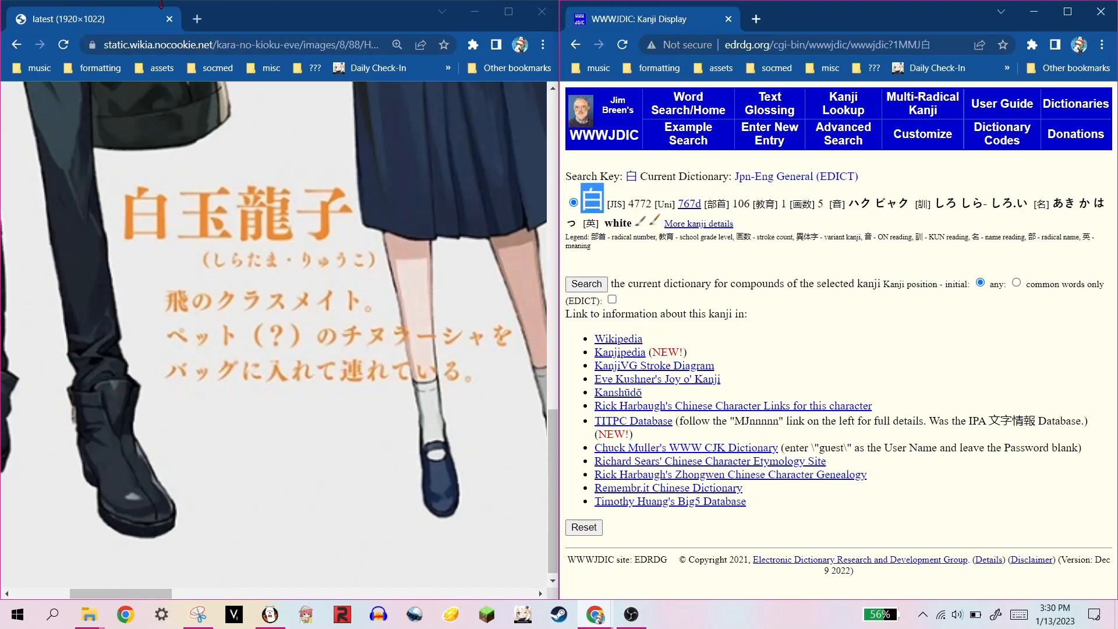
click(197, 19)
key(ctrl+v)
click(140, 19)
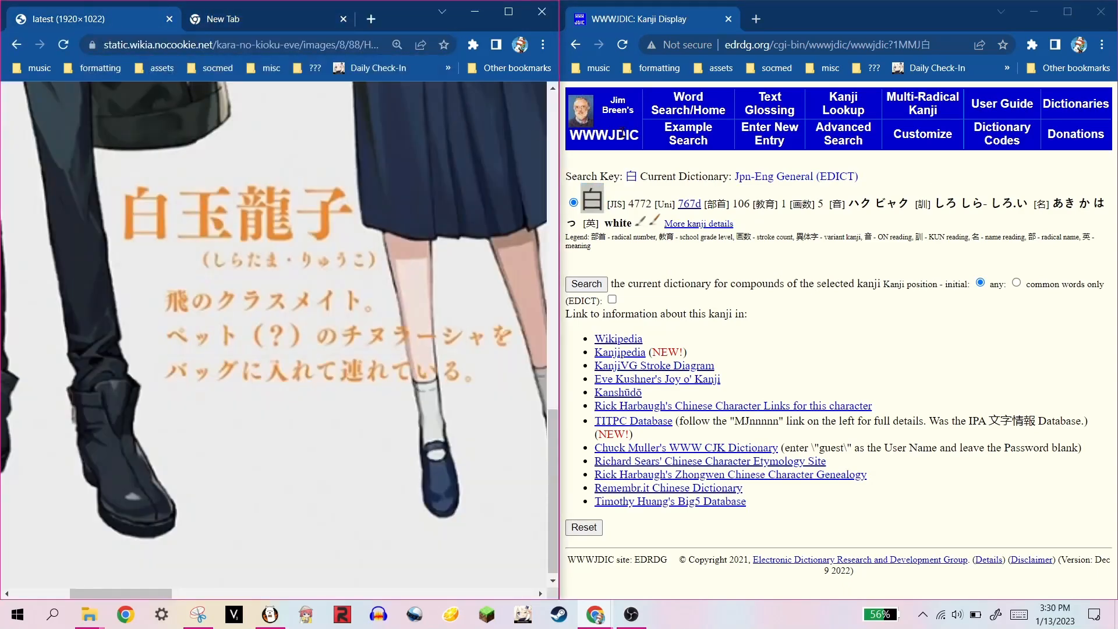
- Go back to the handwriting matches, open the dictionary entry for 自 and highlight its readings
click(575, 47)
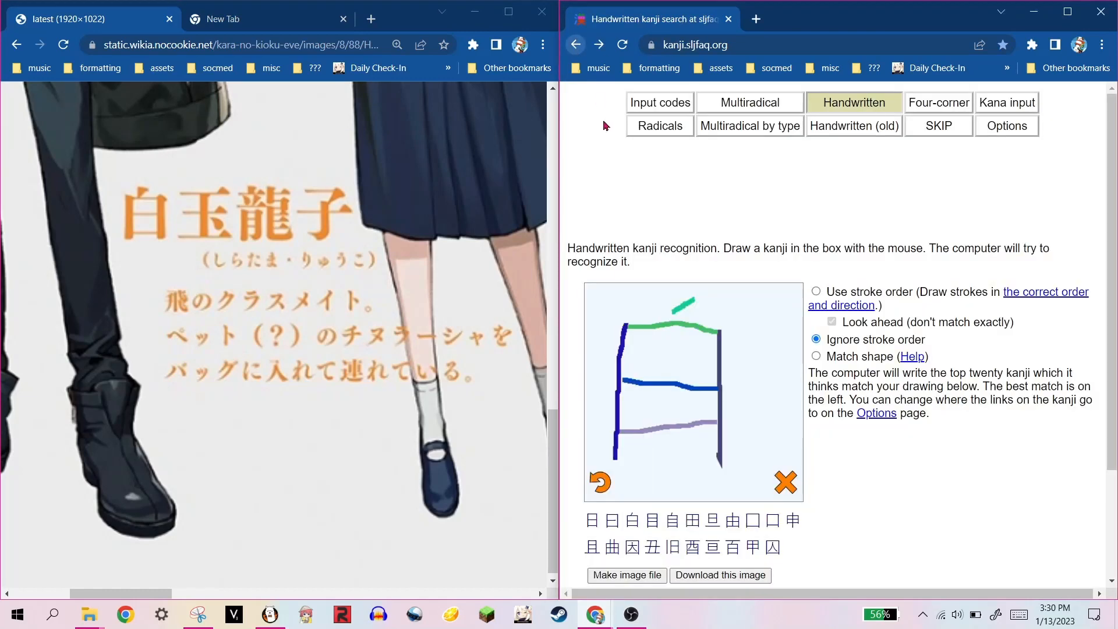
click(674, 528)
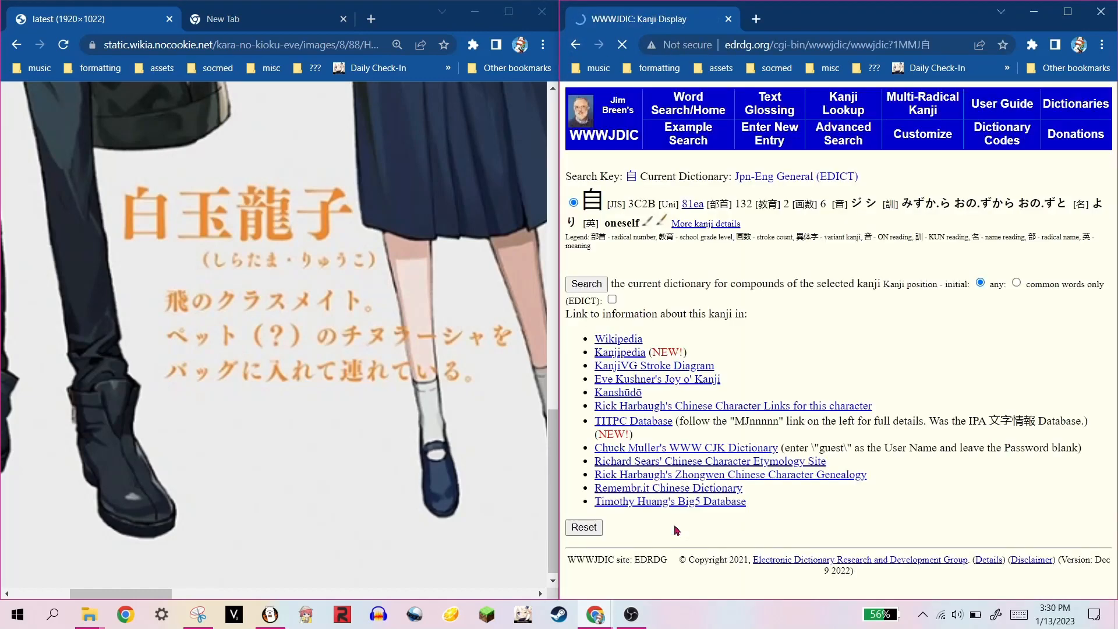
drag(958, 206, 1067, 205)
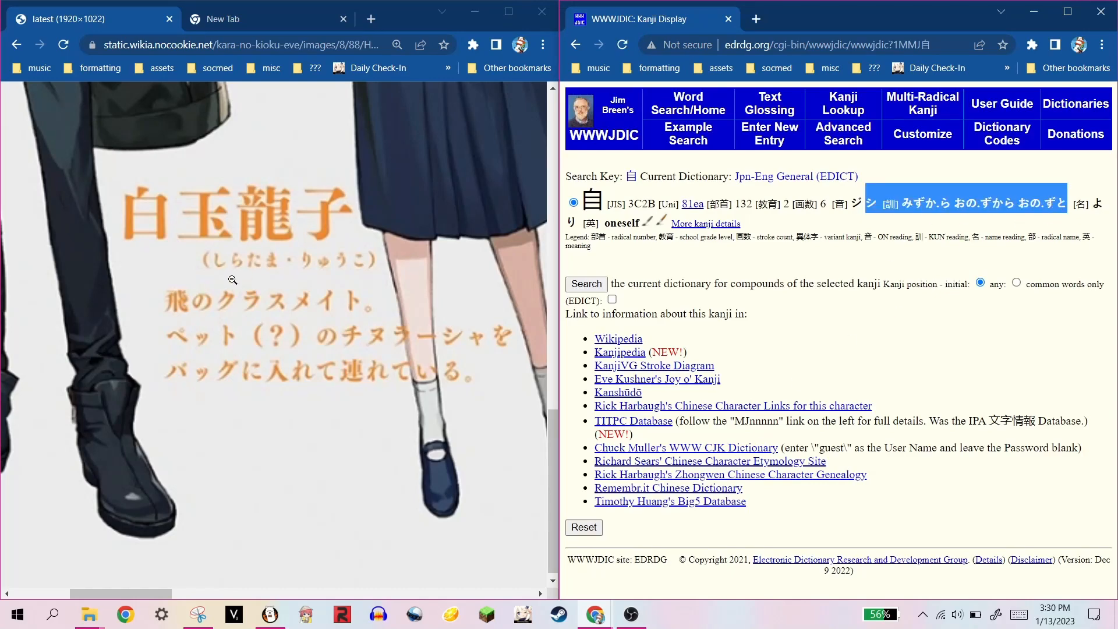
- Remove all the strokes of the previous kanji from the handwriting recognition box
click(600, 485)
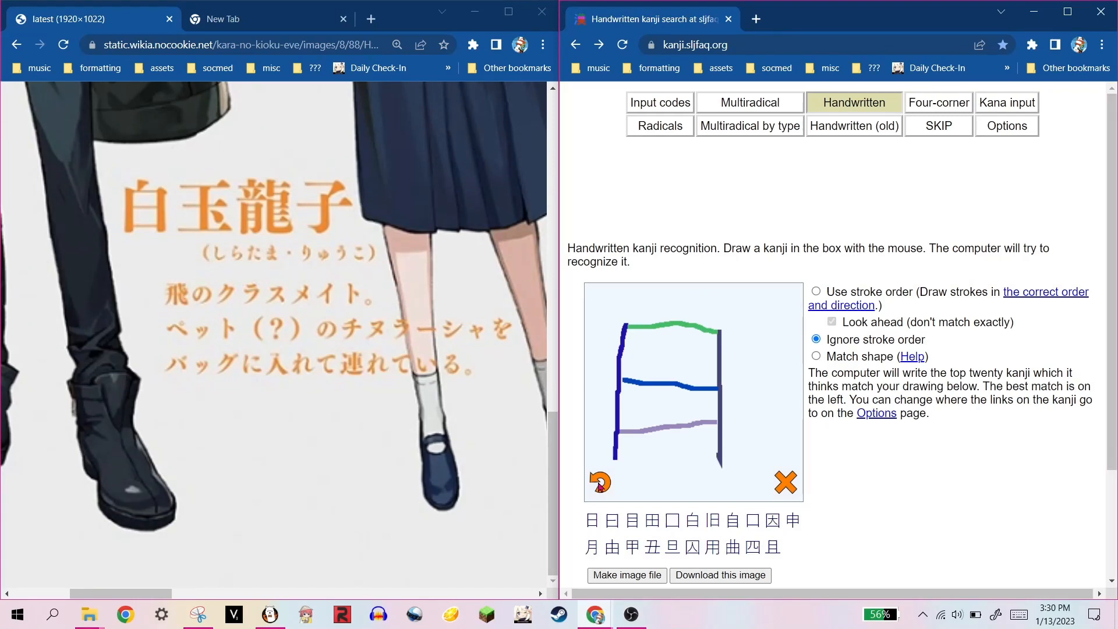
click(600, 485)
click(600, 485)
click(600, 485)
click(600, 484)
click(781, 484)
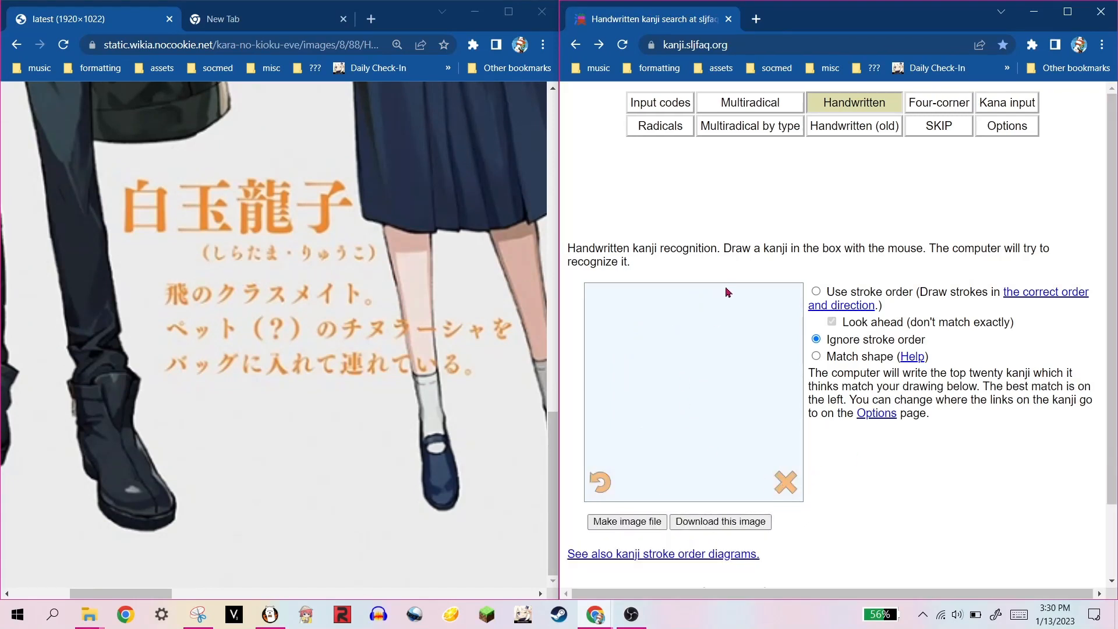
- Draw the kanji 玉 in the handwriting recognition box, open its dictionary entry from the matches and highlight its たま reading
drag(631, 320, 778, 317)
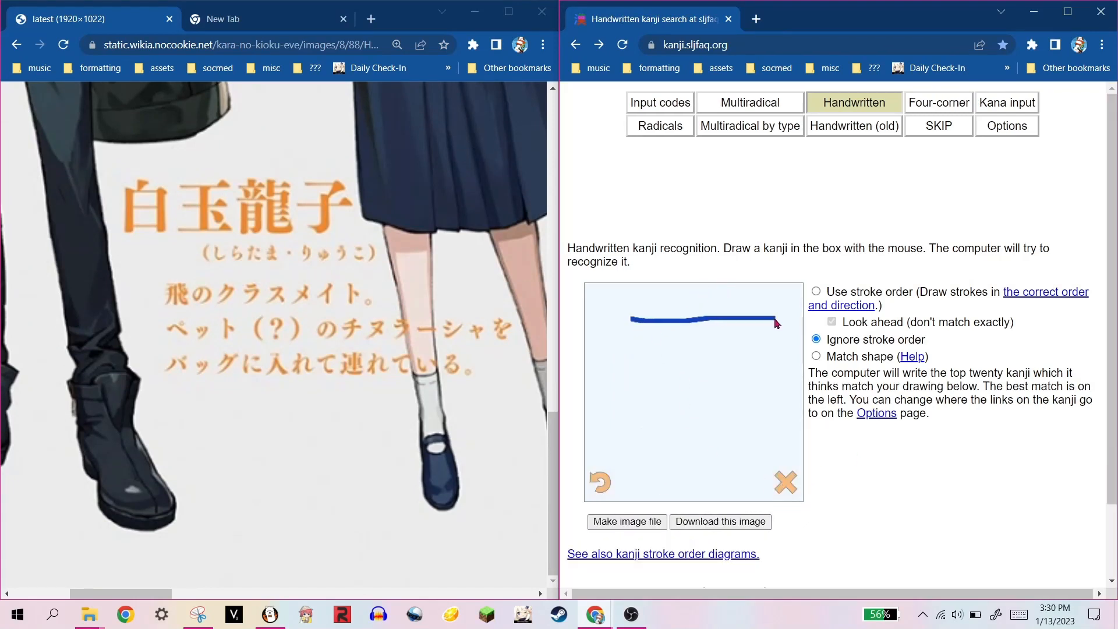
drag(643, 369, 792, 369)
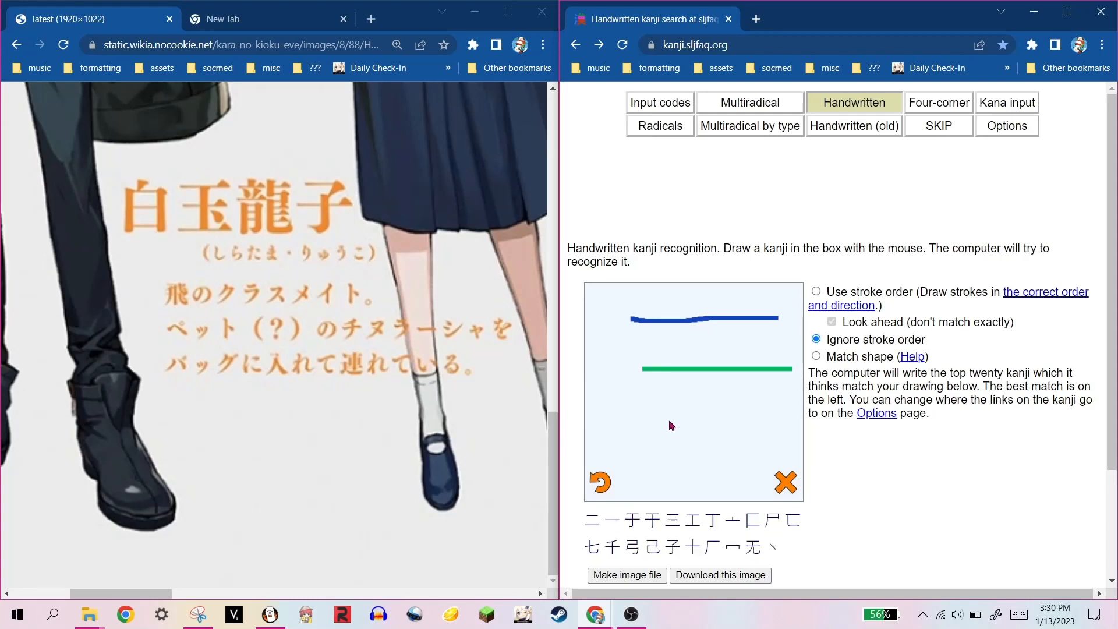
drag(657, 419, 797, 419)
drag(706, 325, 697, 419)
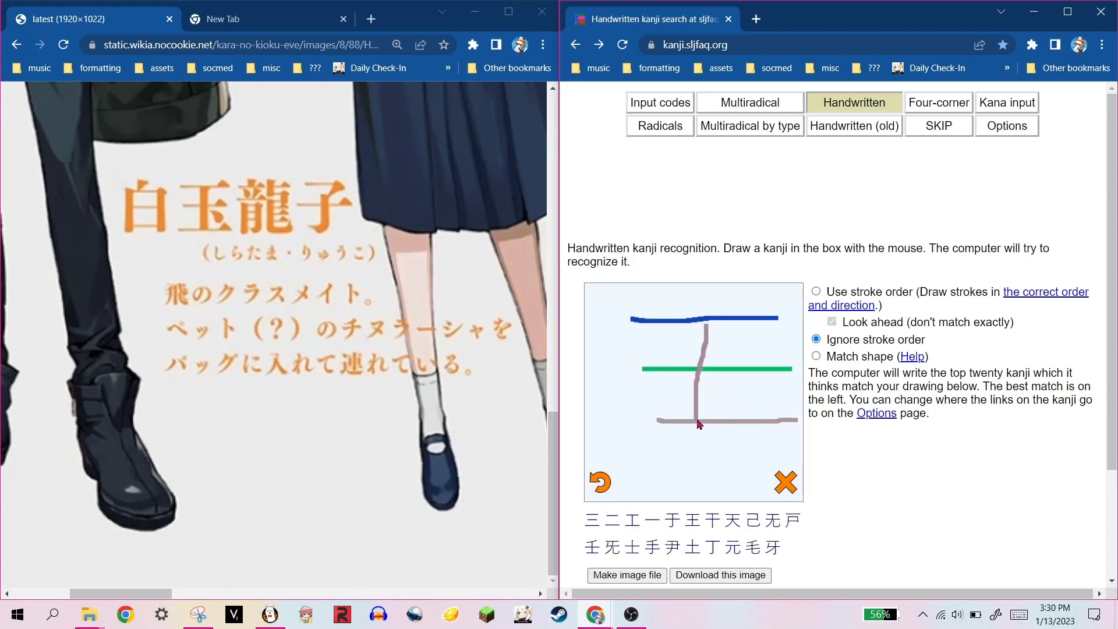
drag(722, 384, 740, 404)
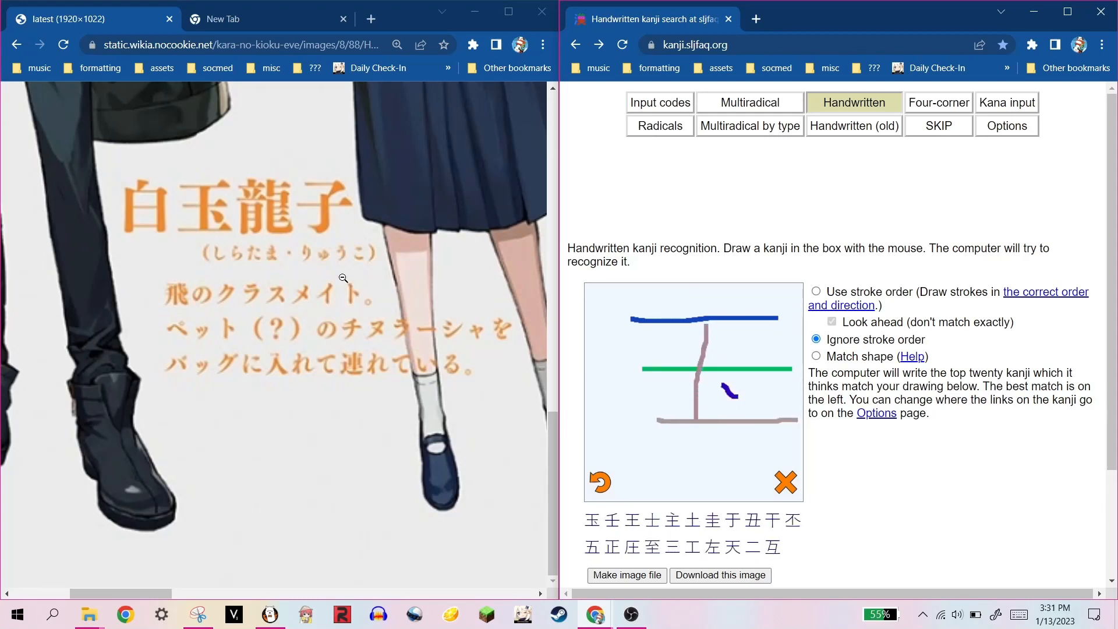
click(593, 527)
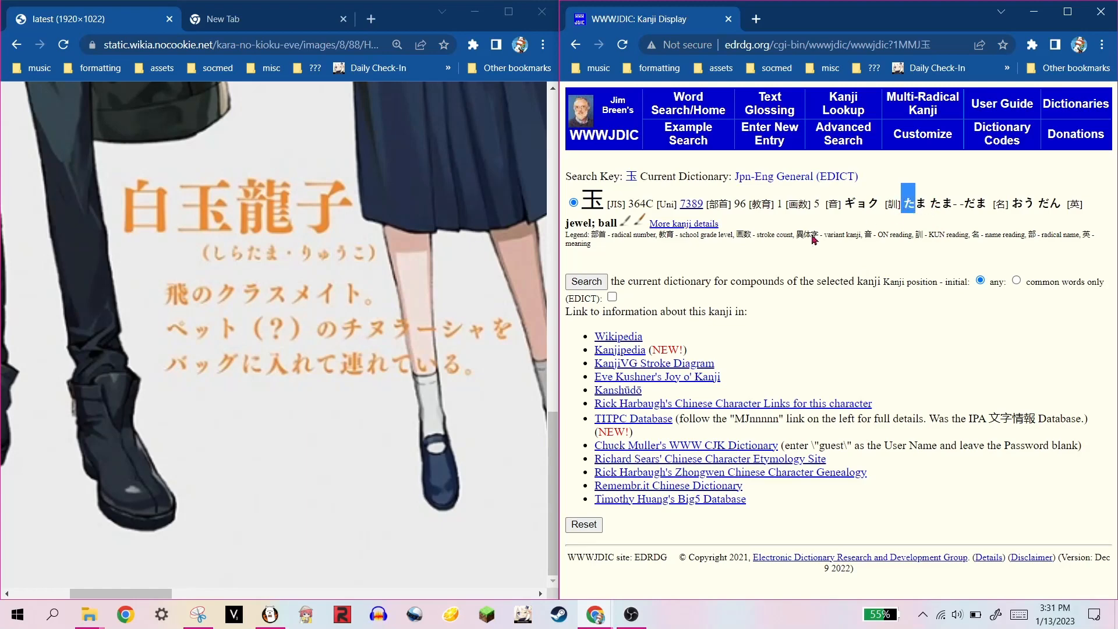
- Copy the kanji 玉 from its dictionary entry, paste it after 白 in the new browser tab and return to the reference sheet
drag(585, 202, 602, 201)
key(ctrl+c)
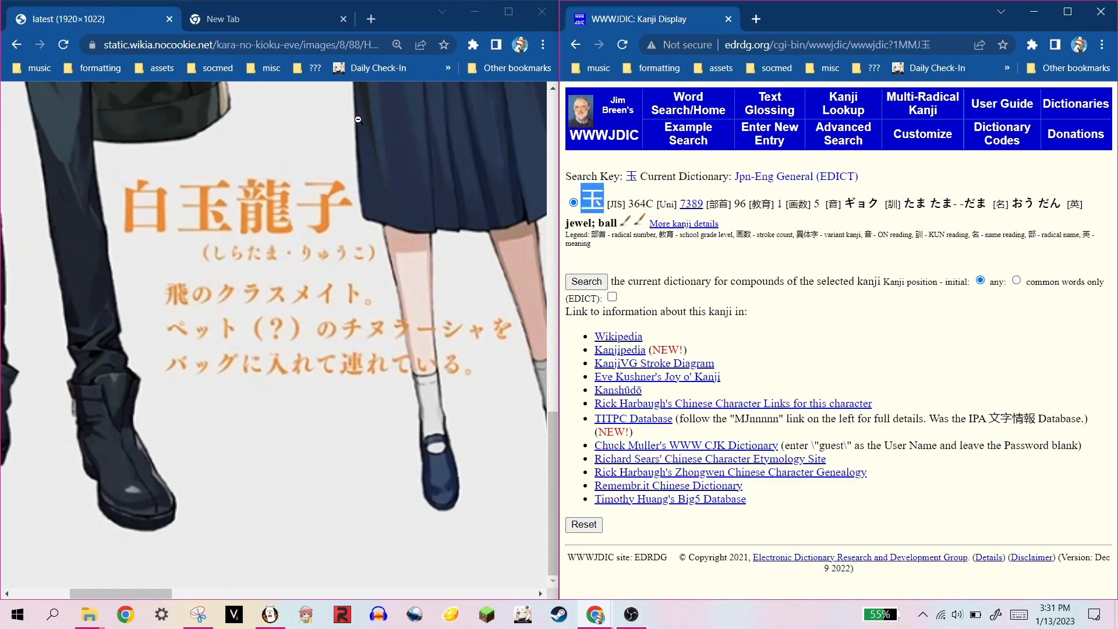
click(222, 23)
key(ctrl+v)
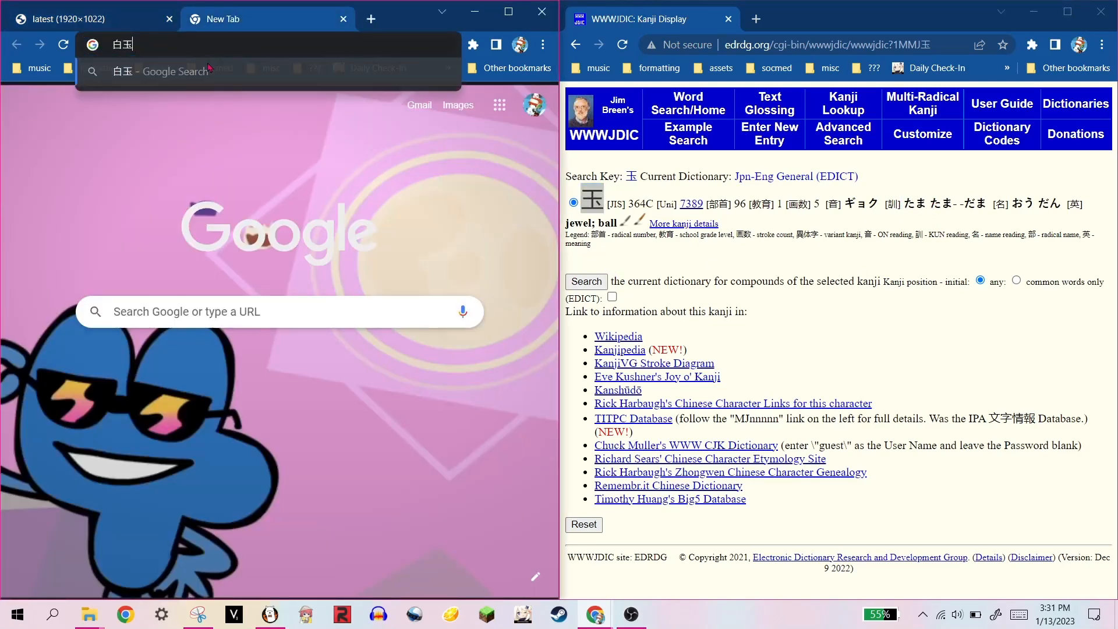
click(121, 19)
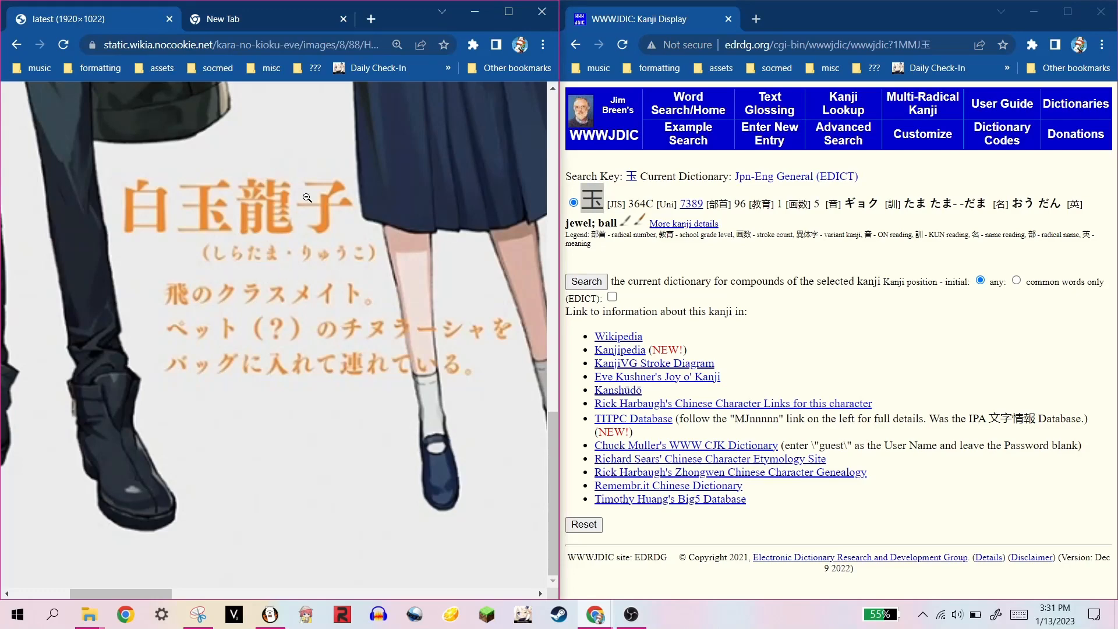
- Return to the handwriting page, clear the strokes of 玉 and draw the kanji 龍 part by part
click(575, 45)
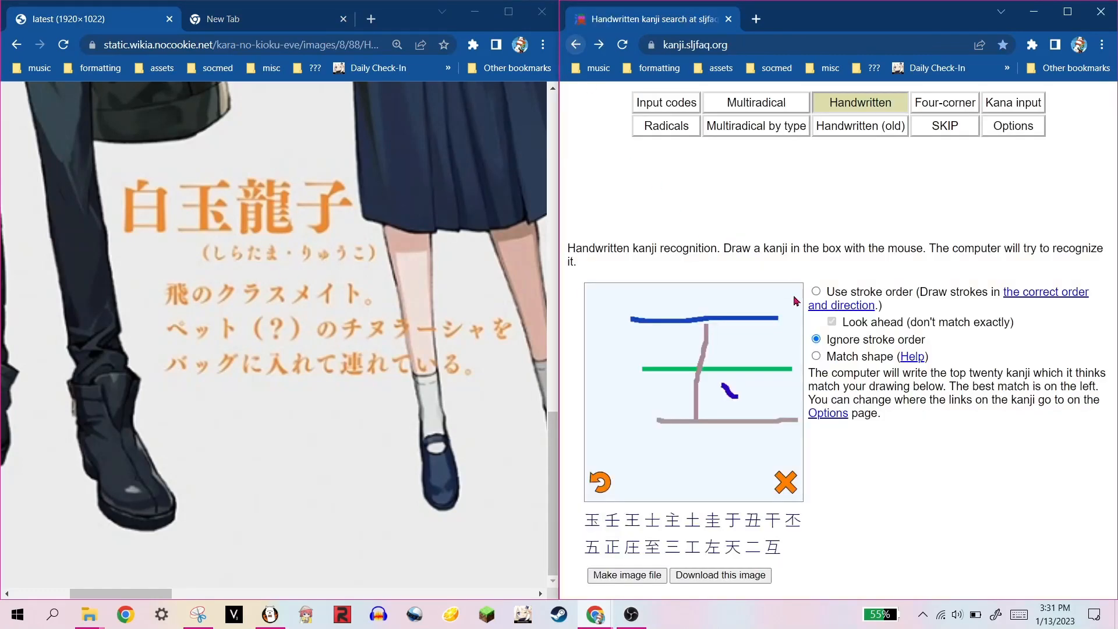
click(793, 484)
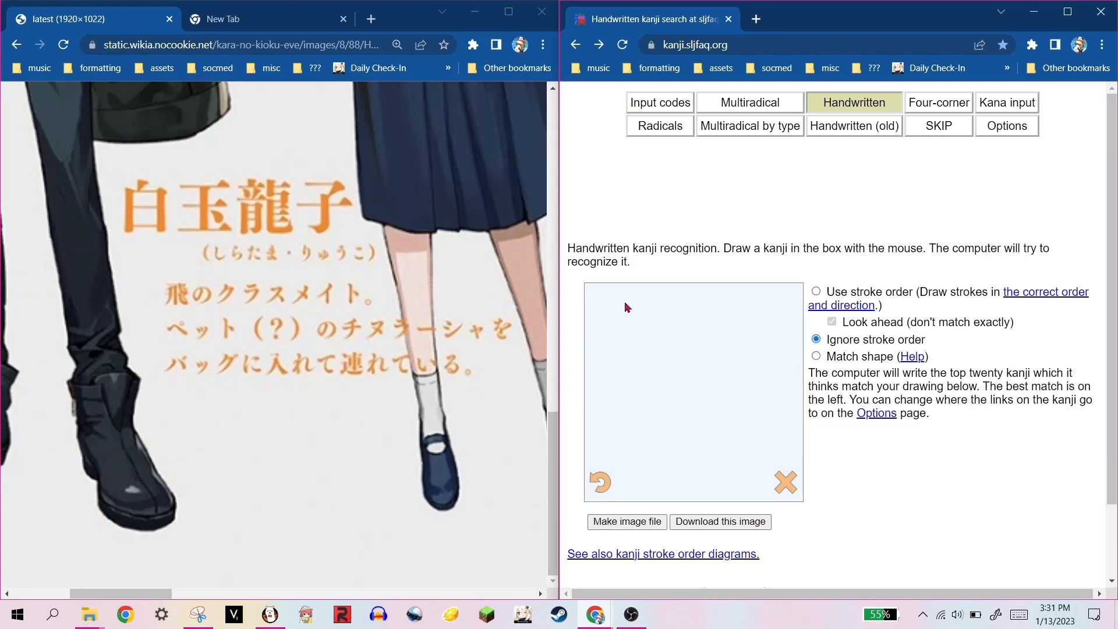
mouse_move(611, 314)
mouse_down()
mouse_move(657, 316)
mouse_move(632, 312)
mouse_up()
drag(615, 323, 637, 344)
drag(623, 349, 656, 347)
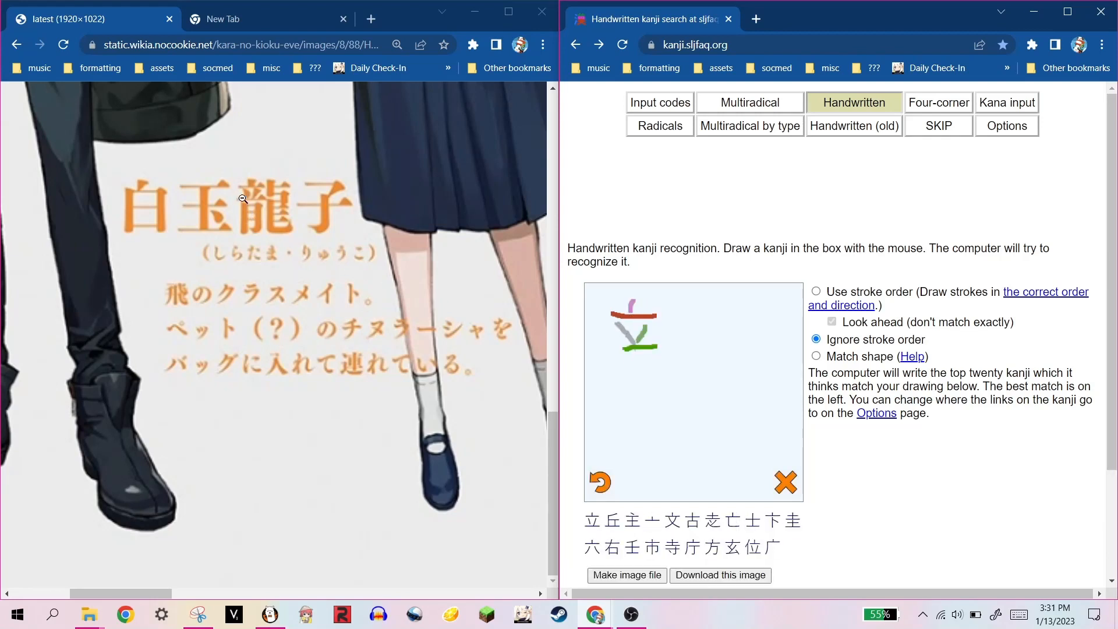
mouse_move(677, 301)
mouse_down()
mouse_move(681, 333)
mouse_move(712, 311)
mouse_move(720, 360)
mouse_move(681, 354)
mouse_move(693, 405)
mouse_move(728, 403)
mouse_move(707, 371)
mouse_move(712, 394)
mouse_up()
right_click(714, 394)
click(633, 386)
mouse_move(616, 368)
mouse_down()
mouse_move(662, 367)
mouse_move(643, 425)
mouse_up()
mouse_move(616, 370)
mouse_down()
mouse_move(618, 411)
mouse_move(664, 377)
mouse_move(665, 390)
mouse_up()
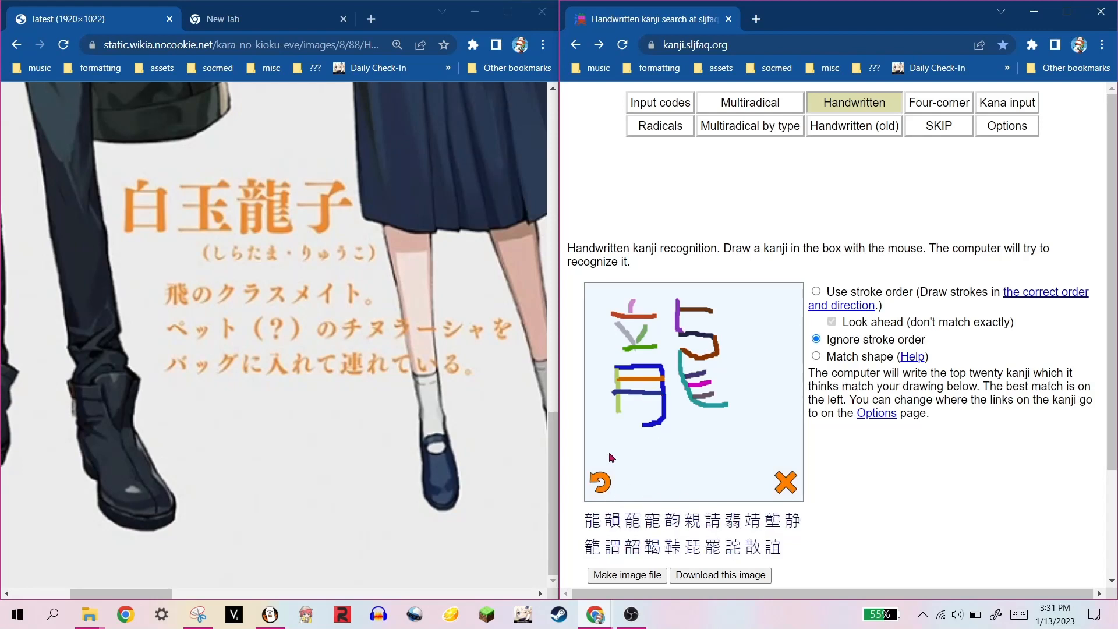
- Open the dictionary entry for 龍 from the suggested matches and highlight its reading リュウ
right_click(596, 528)
click(593, 530)
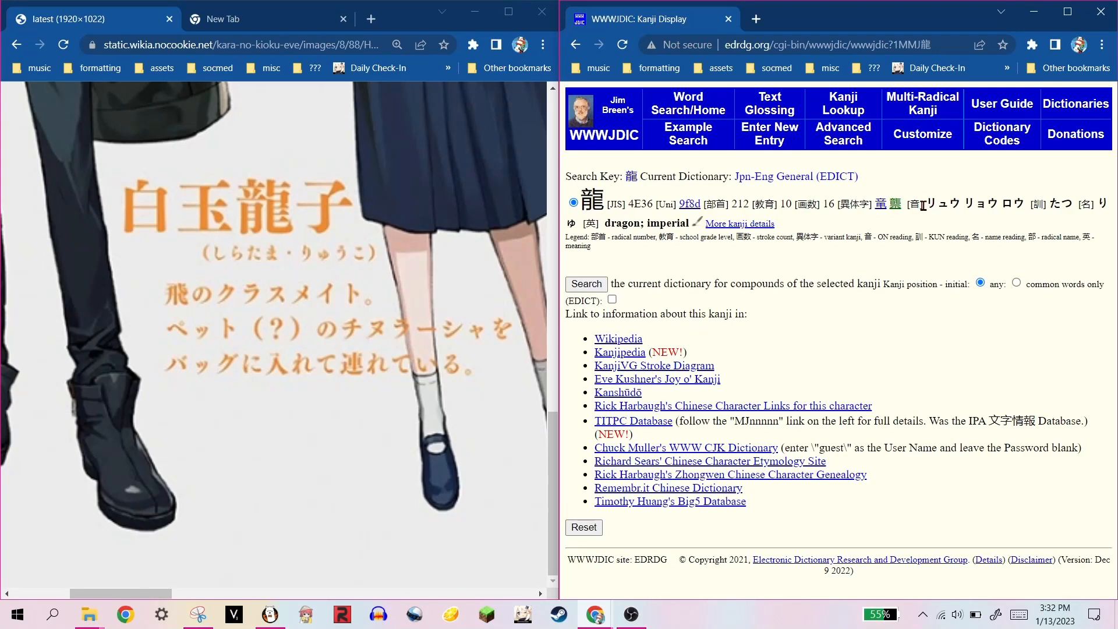
drag(923, 206, 976, 207)
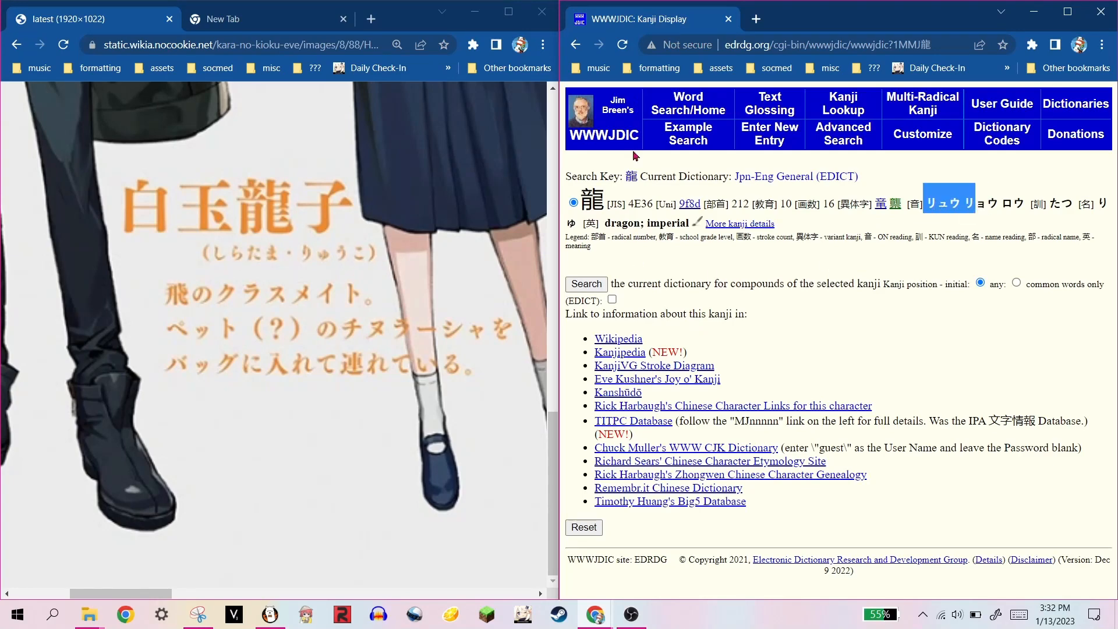
- Open the dictionary entry for the second match 韻 for comparison, highlight its イン reading and return to the handwriting page
click(576, 44)
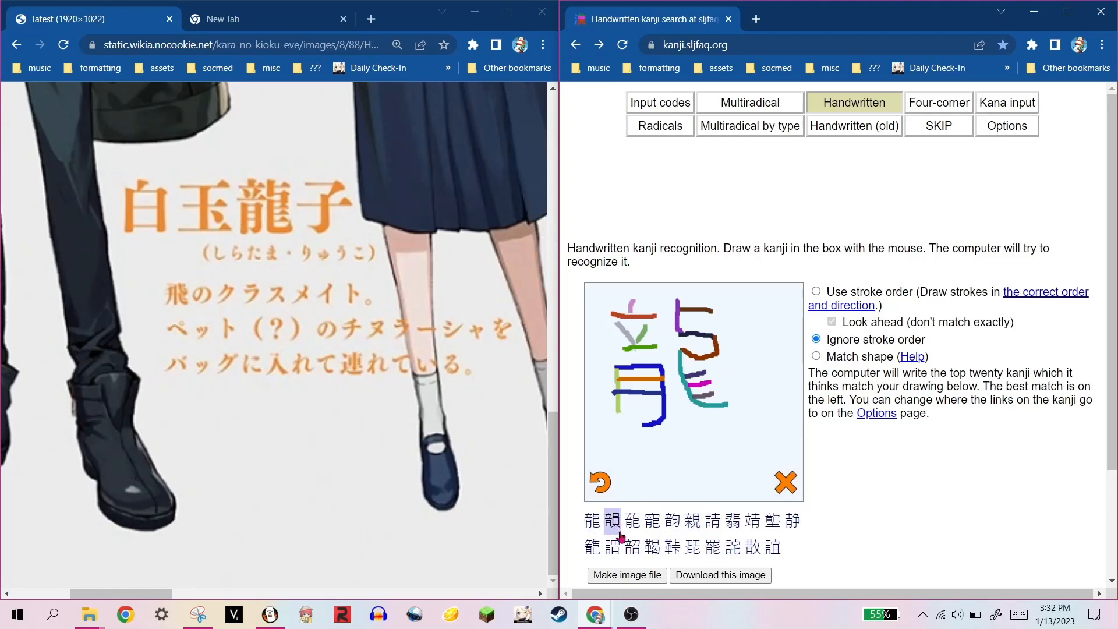
click(616, 525)
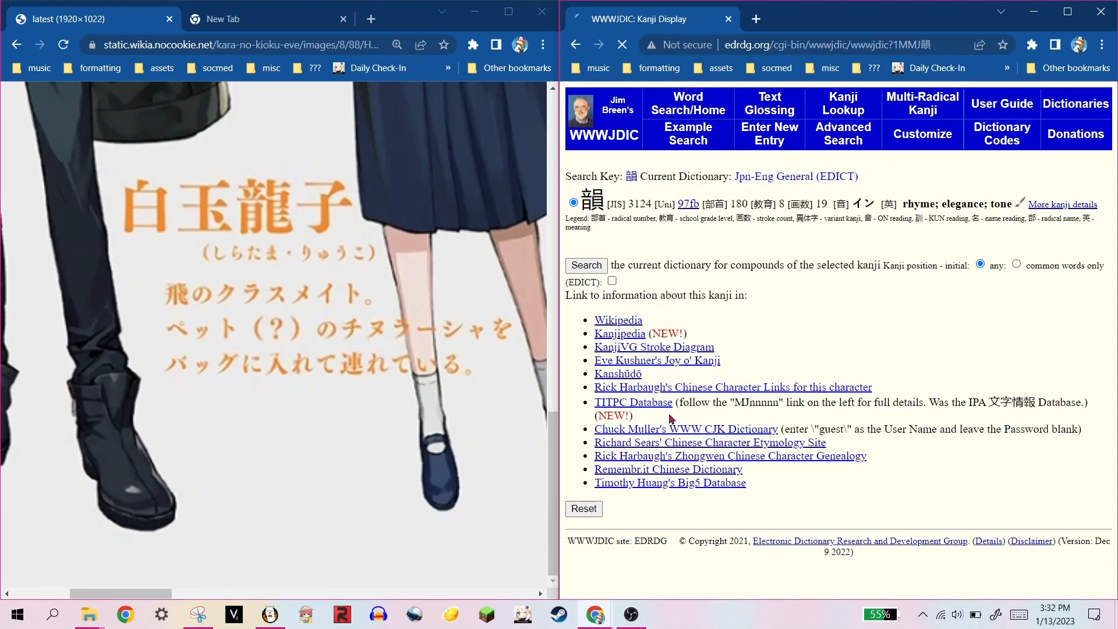
drag(867, 204, 856, 204)
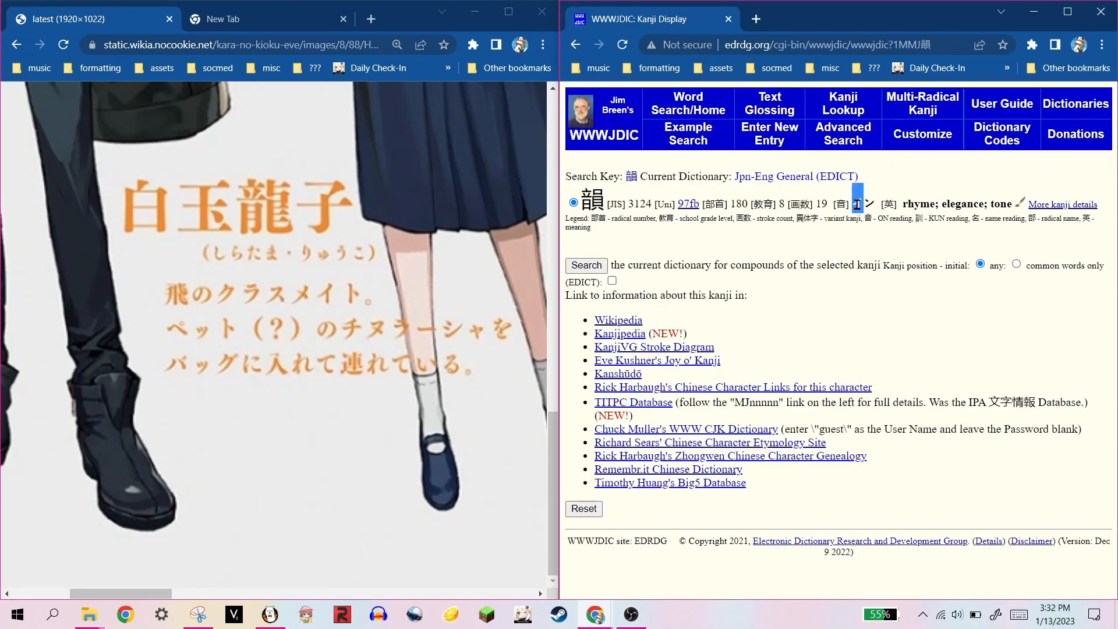
click(575, 44)
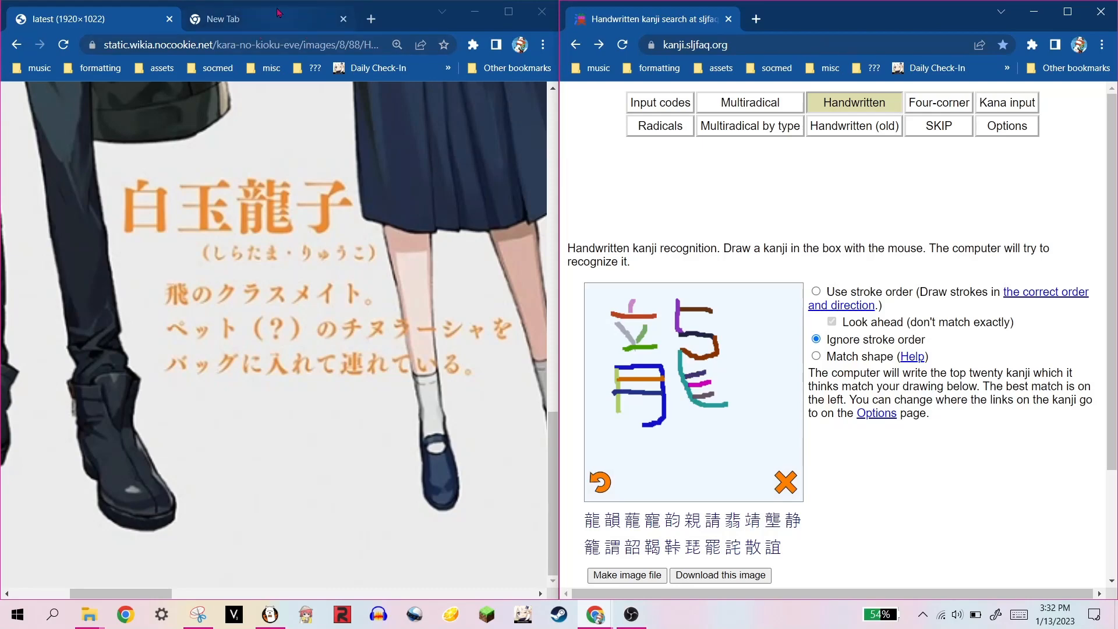
- Close the new browser tab that holds the pasted kanji 白玉
click(308, 21)
click(343, 19)
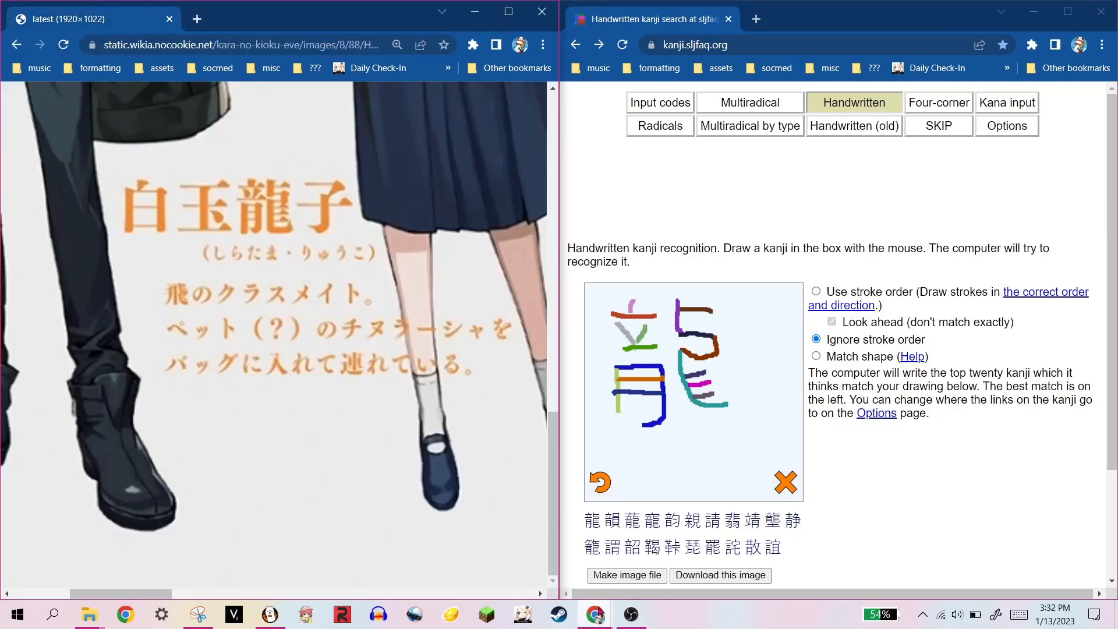
- Switch to the Ryuuko Shiratama wiki article, highlight the kanji name 白玉龍子 in the introduction and look over the page
mouse_move(599, 613)
click(510, 555)
click(94, 12)
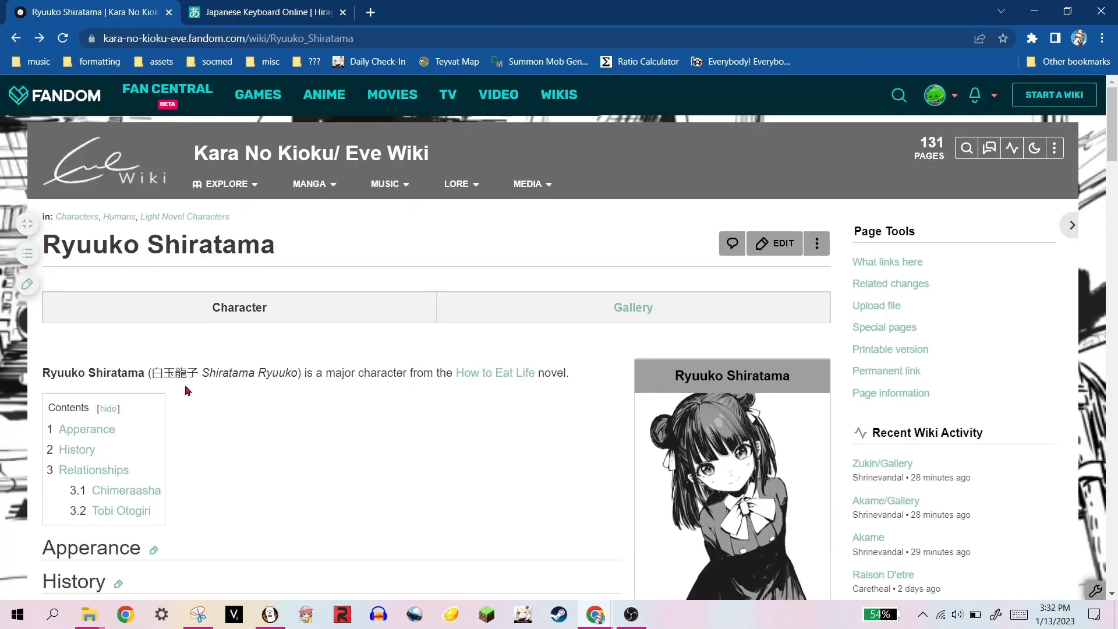
drag(202, 377, 150, 373)
click(129, 370)
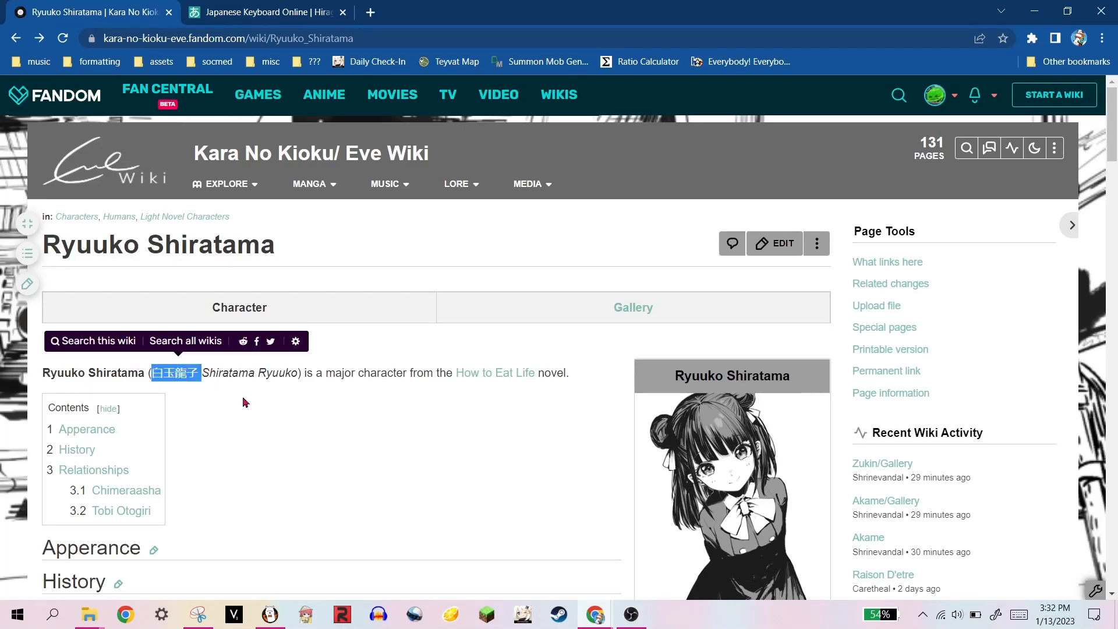
click(316, 429)
scroll(378, 349, down, 1)
scroll(464, 342, down, 2)
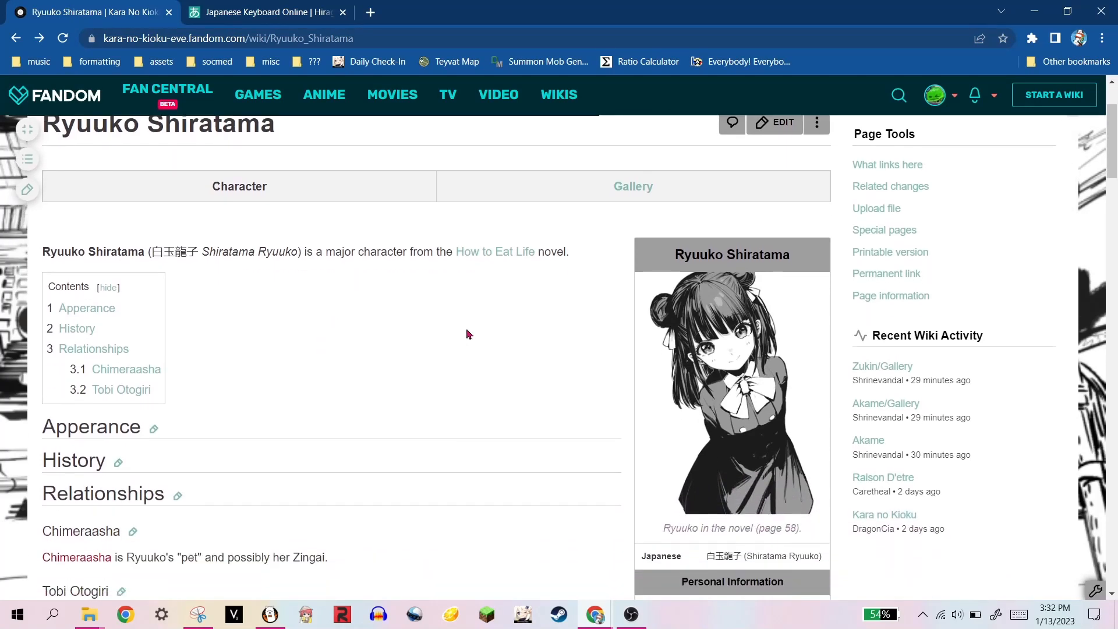
scroll(468, 333, up, 2)
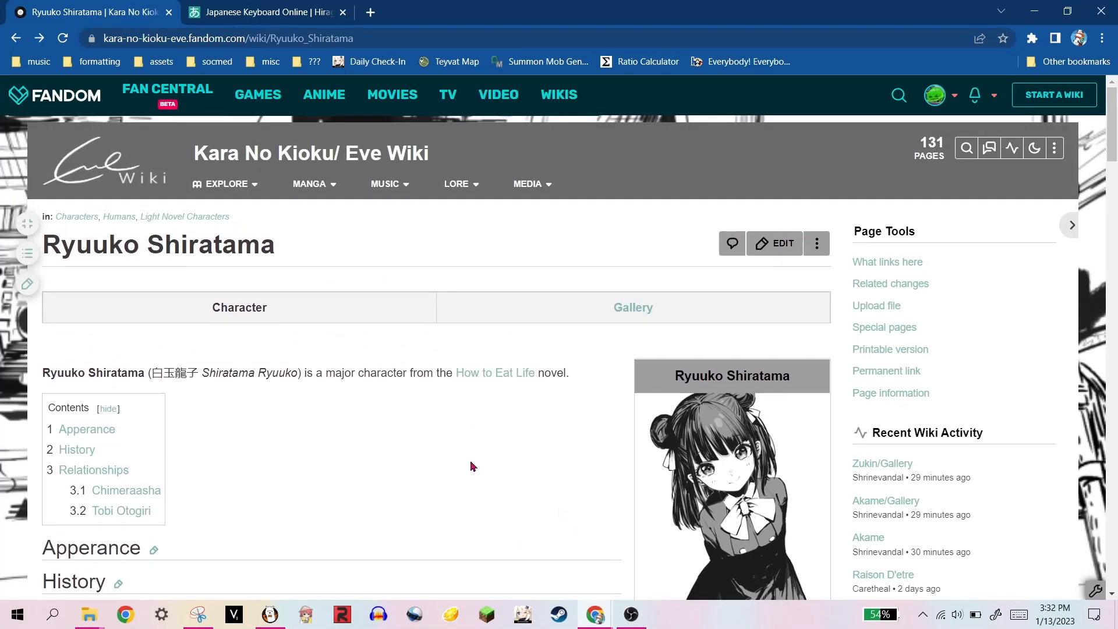
- Move the reference sheet and the handwritten kanji search from their separate windows into the wiki window as tabs
click(596, 614)
click(697, 527)
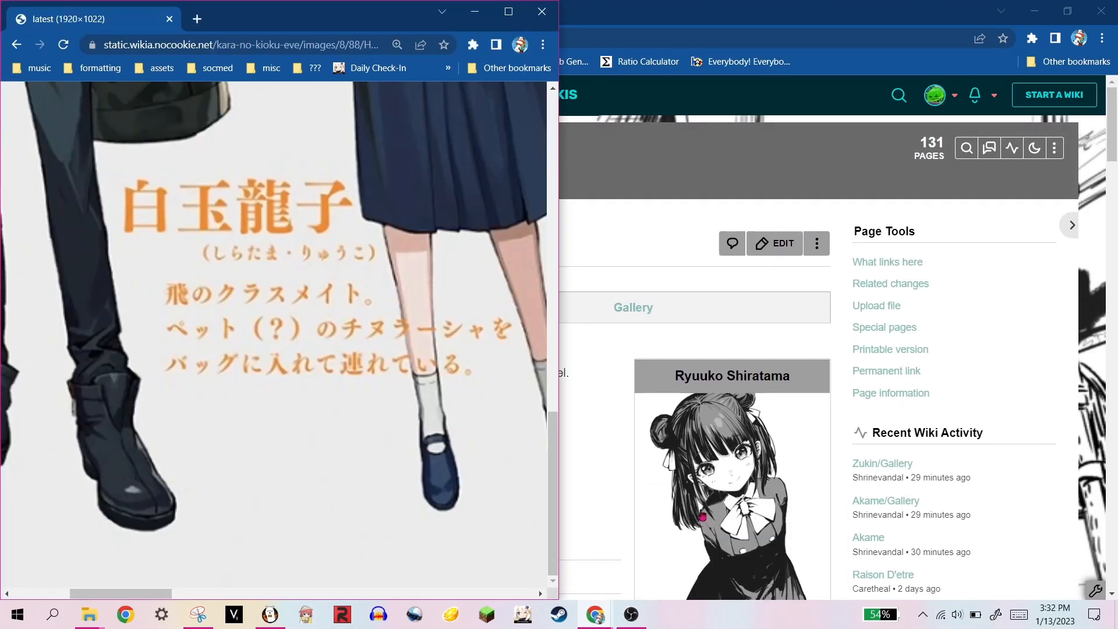
drag(131, 17, 443, 12)
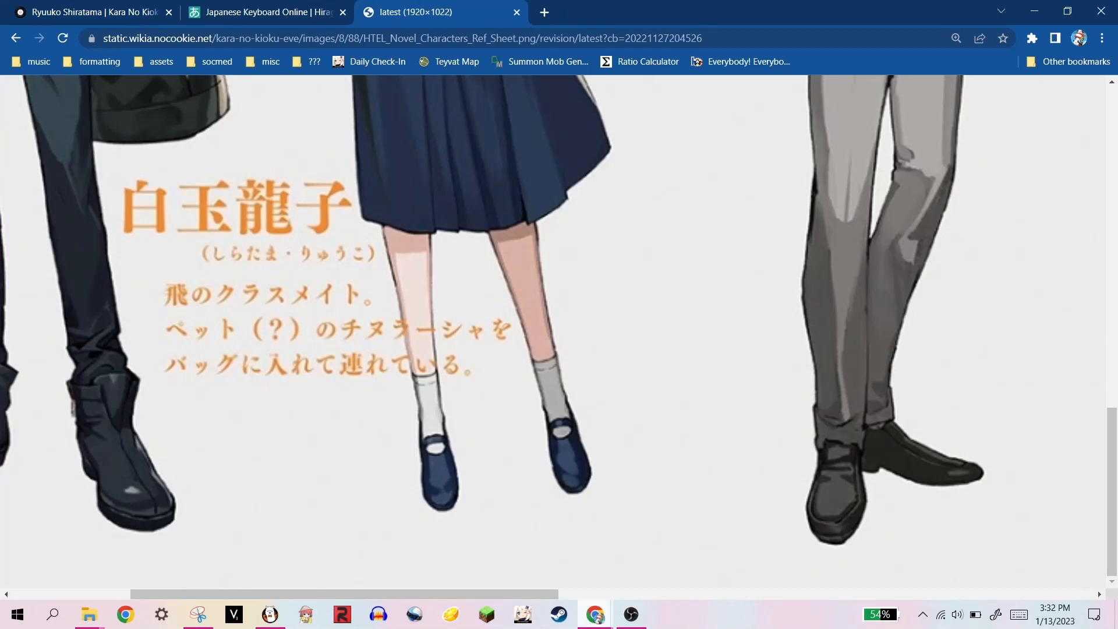
click(596, 614)
click(740, 547)
drag(655, 28, 602, 12)
click(277, 7)
click(591, 9)
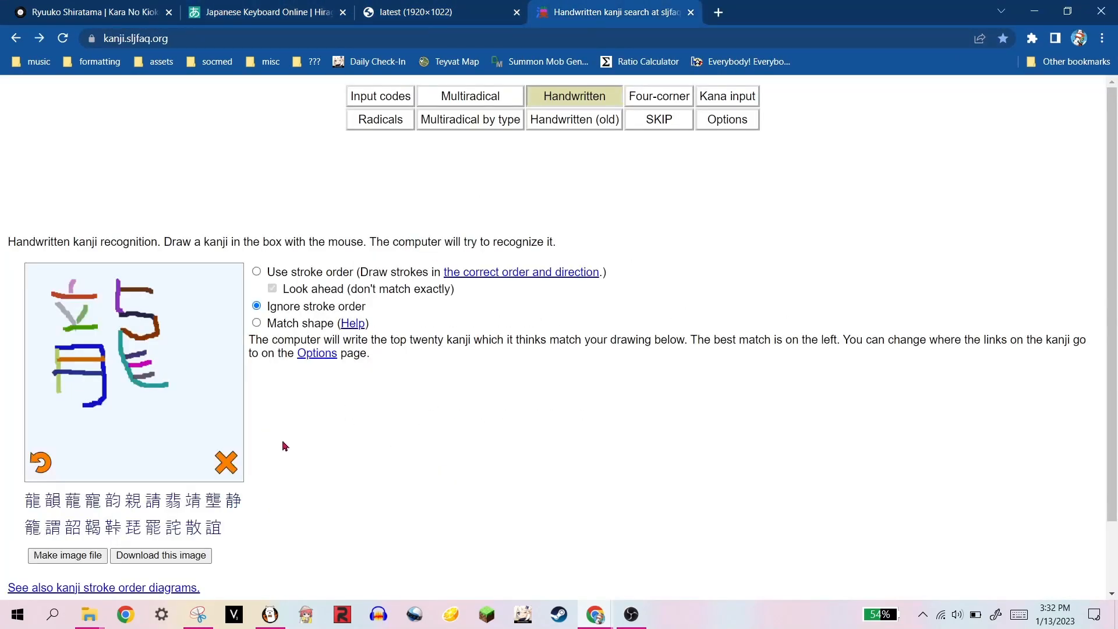
- Clear the 龍 drawing from the recognition box, check the online Japanese keyboard page and return to the handwriting search
click(233, 468)
click(417, 11)
click(304, 7)
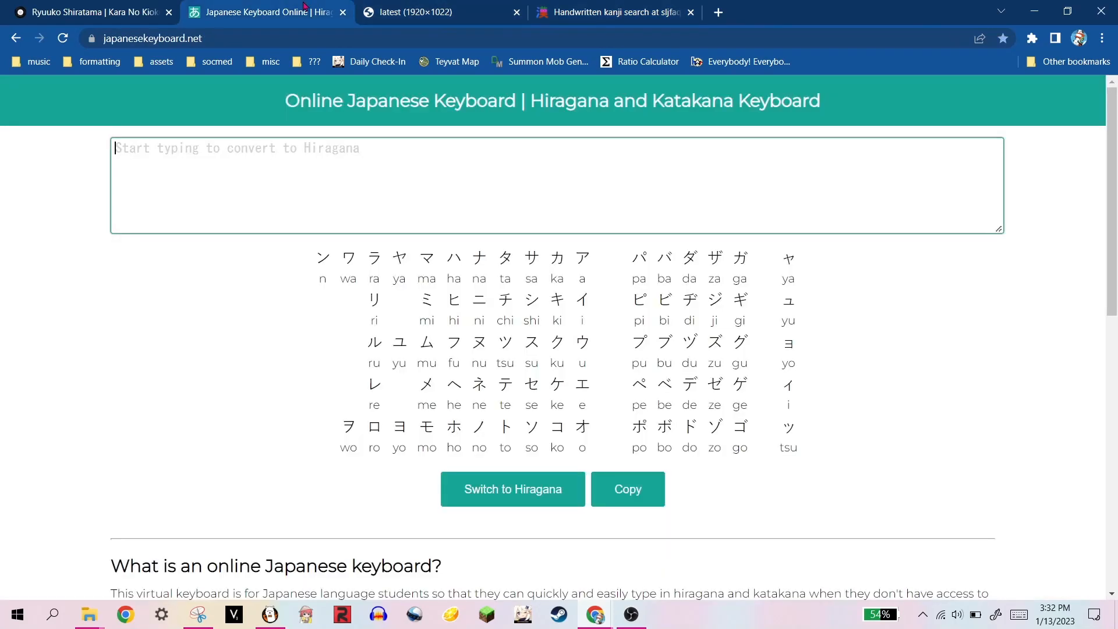
click(616, 6)
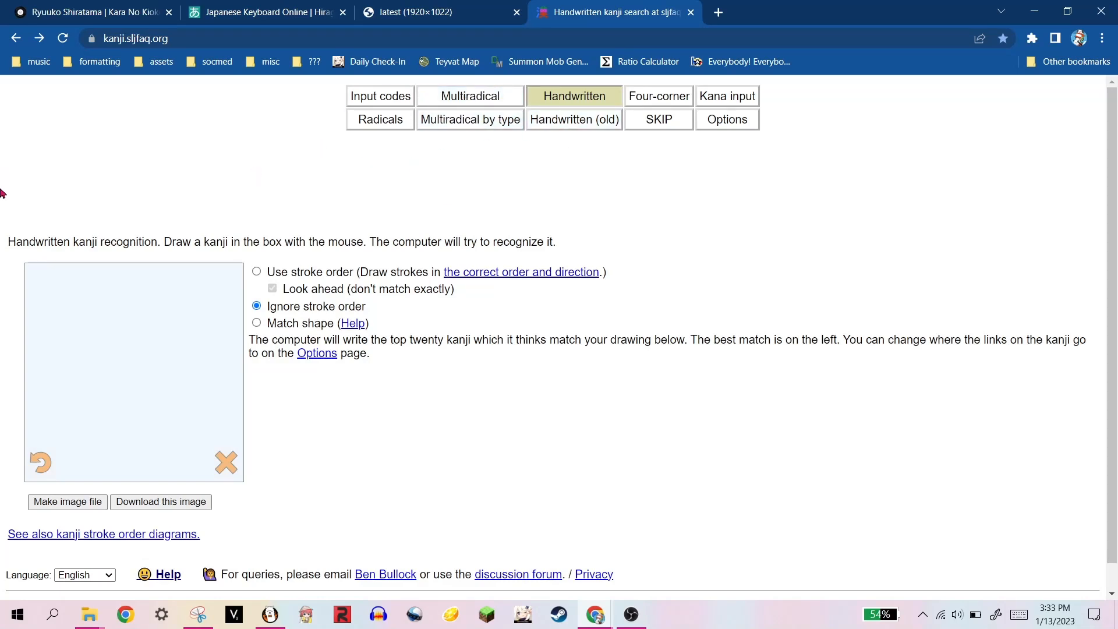
- Examine the characters and their name captions on the reference sheet, look over the Ryuuko Shiratama article and return to the sheet
click(385, 9)
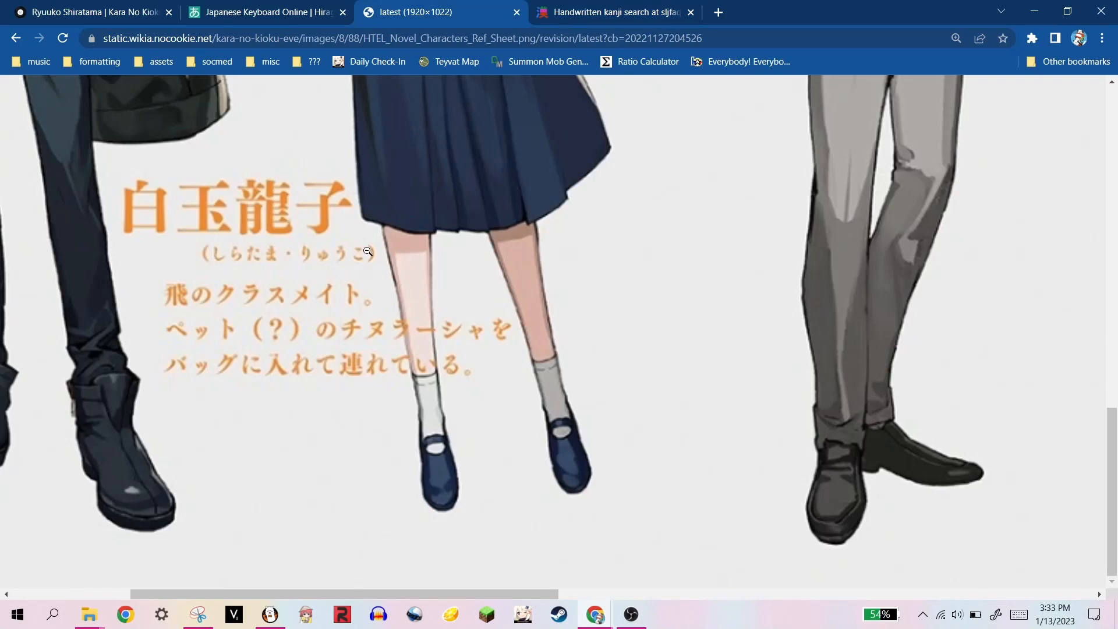
scroll(373, 233, up, 6)
scroll(504, 291, up, 4)
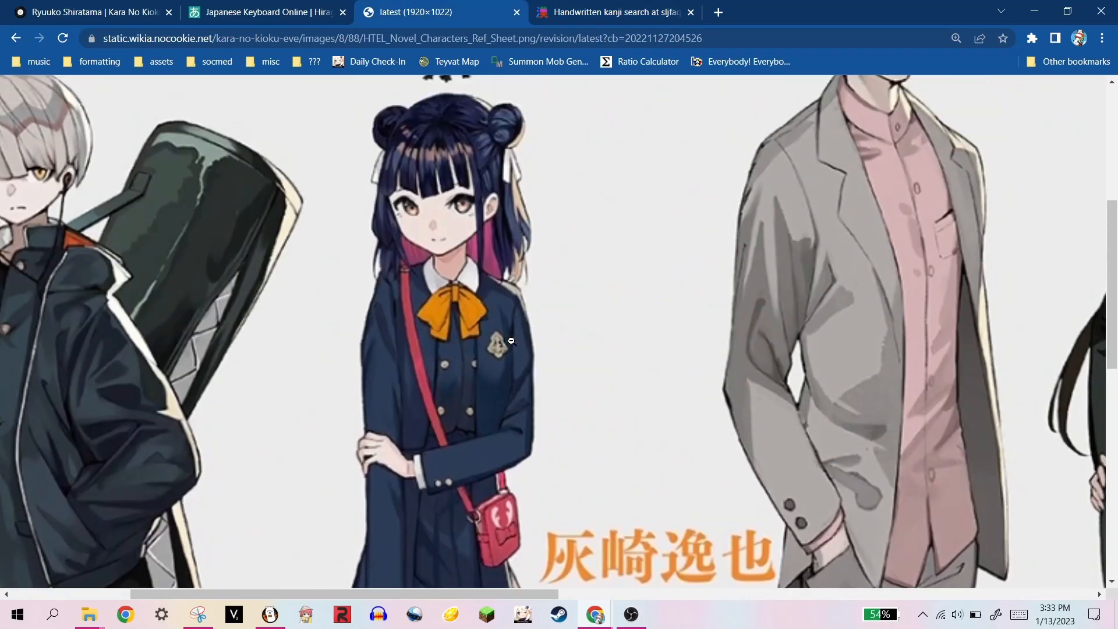
scroll(524, 279, down, 7)
click(550, 377)
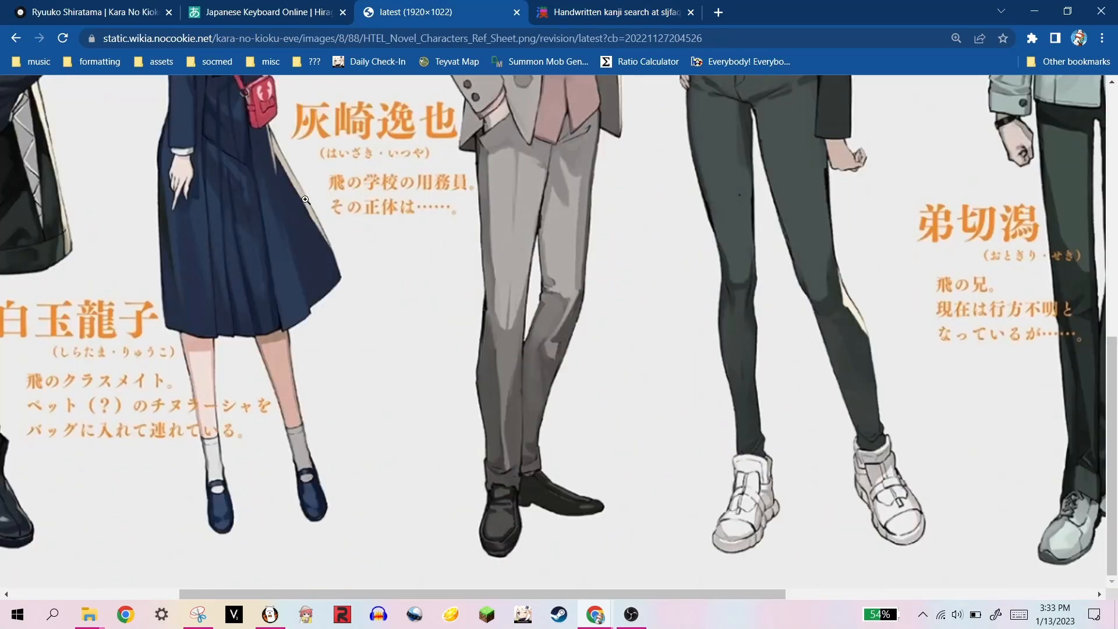
scroll(305, 200, up, 5)
click(387, 273)
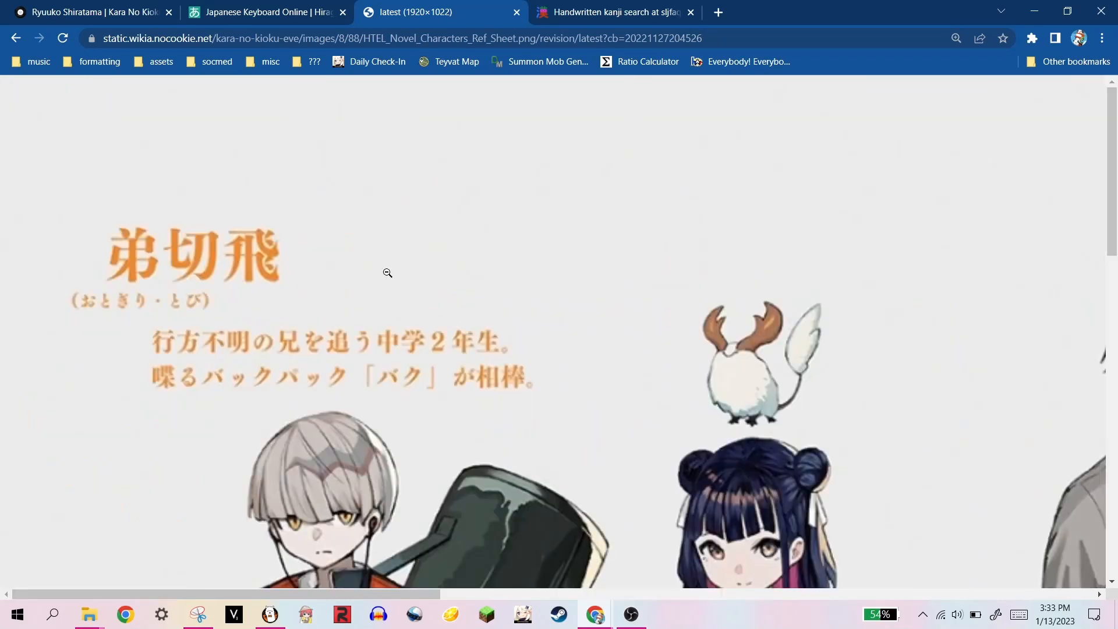
scroll(577, 264, down, 15)
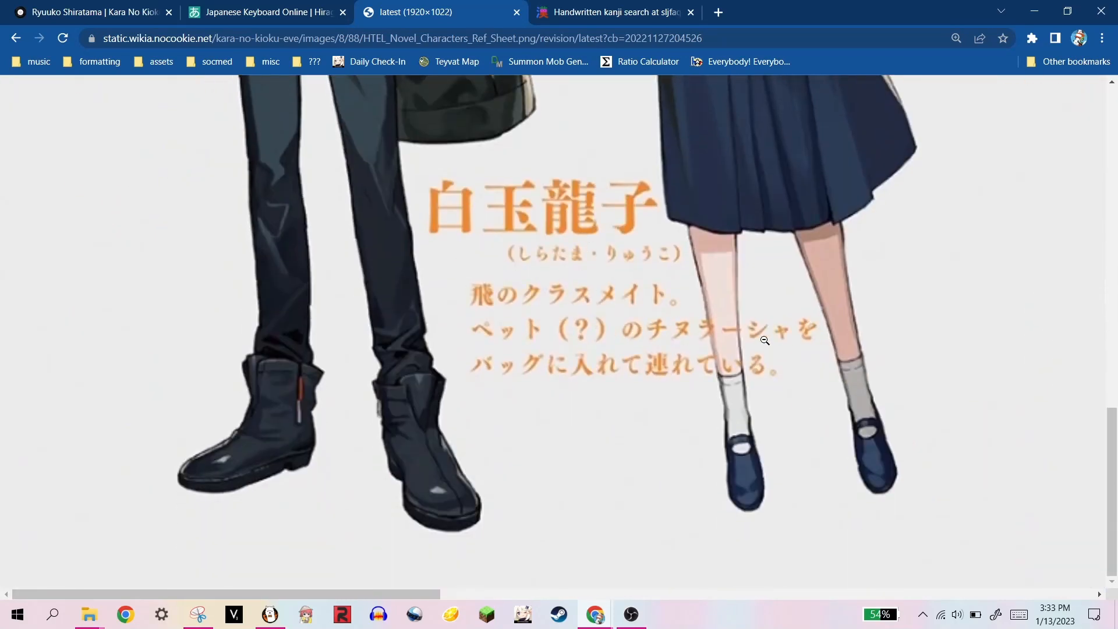
scroll(165, 285, down, 3)
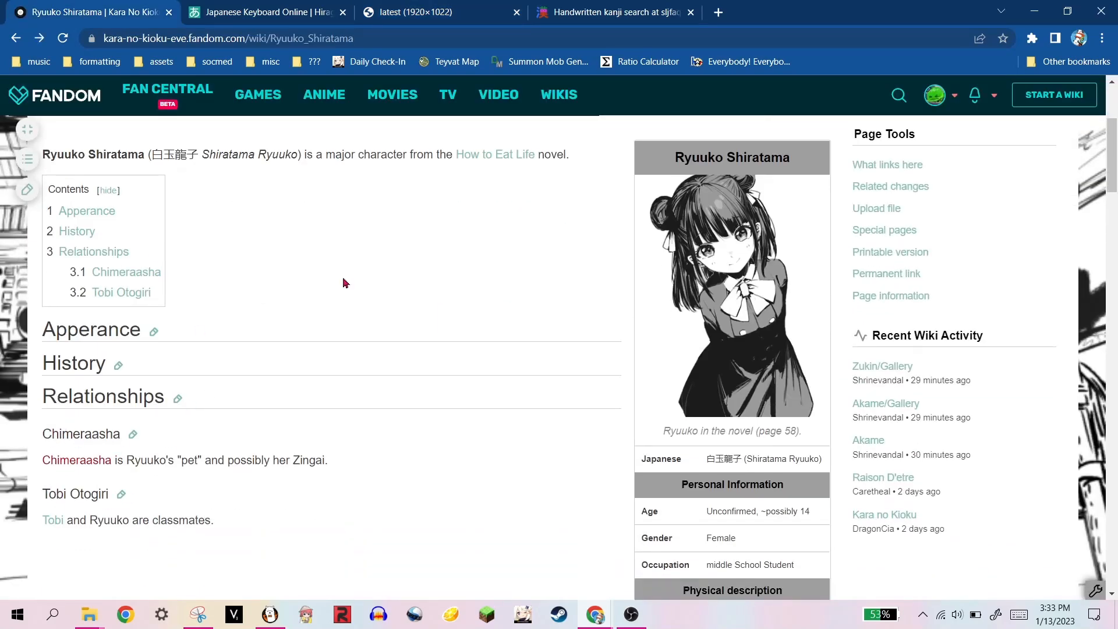
click(436, 5)
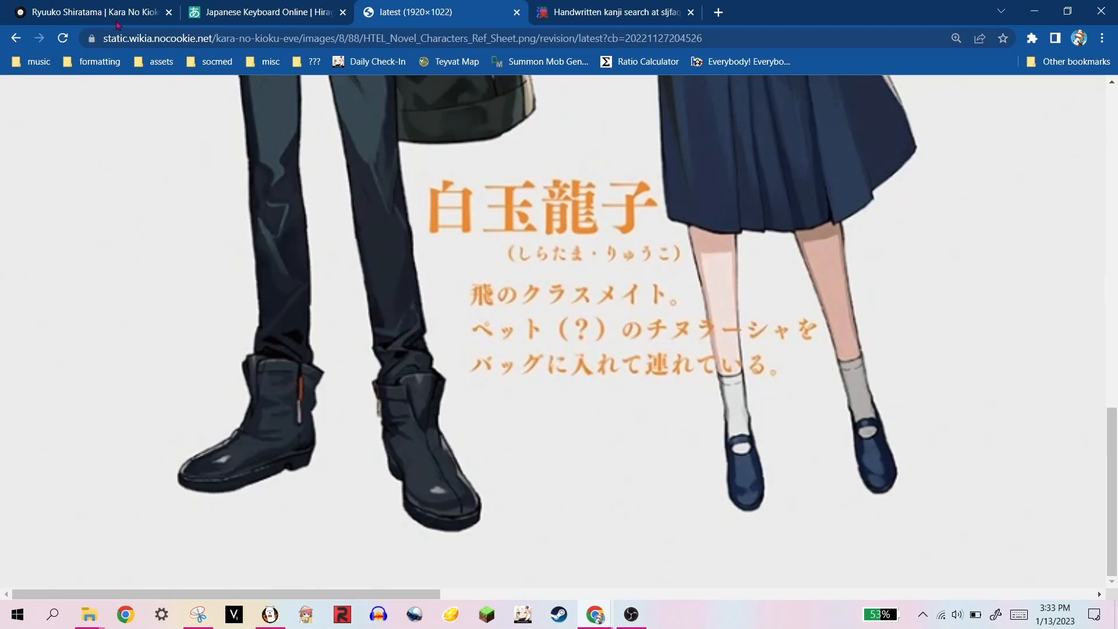
- Check the online Japanese keyboard page and open the uncreated Chimeraasha page from the Relationships section of the Ryuuko Shiratama article
click(260, 4)
scroll(79, 387, down, 1)
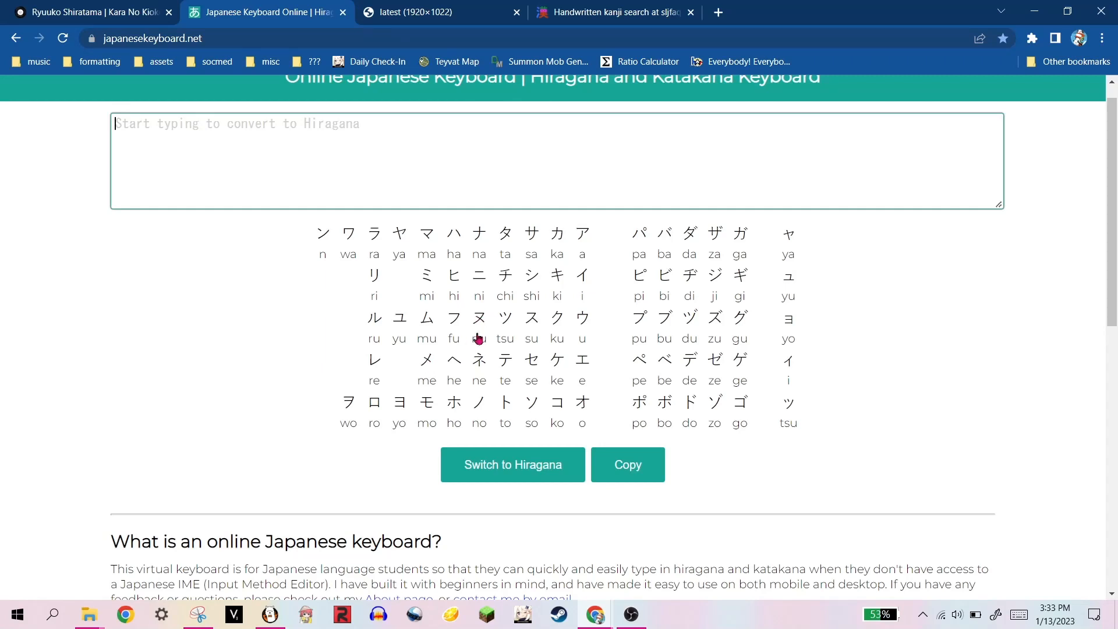
click(59, 14)
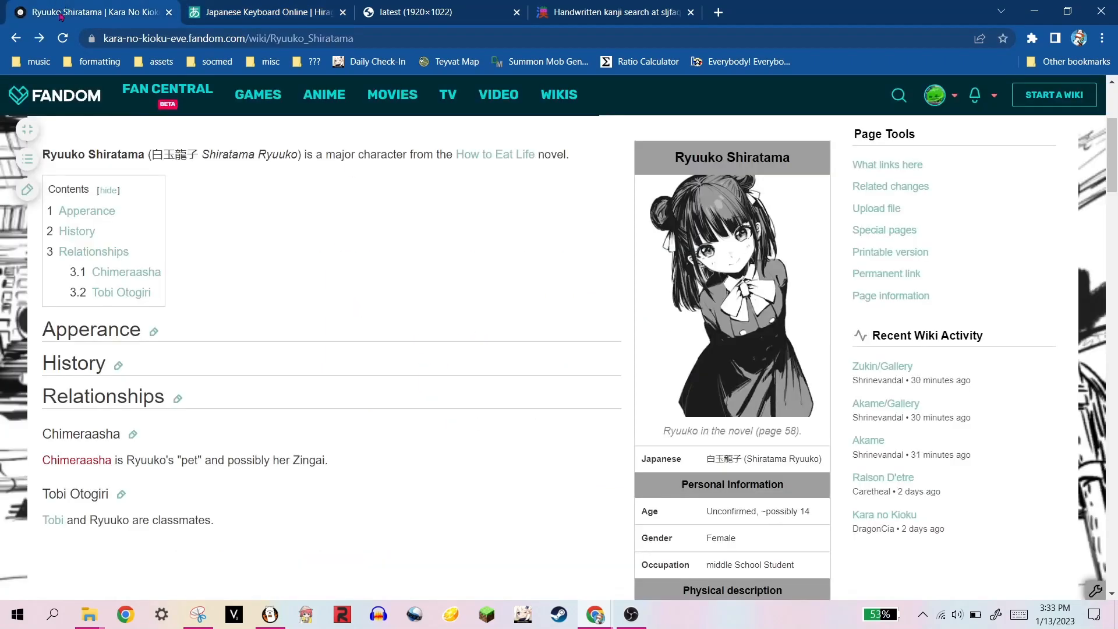
scroll(292, 429, down, 1)
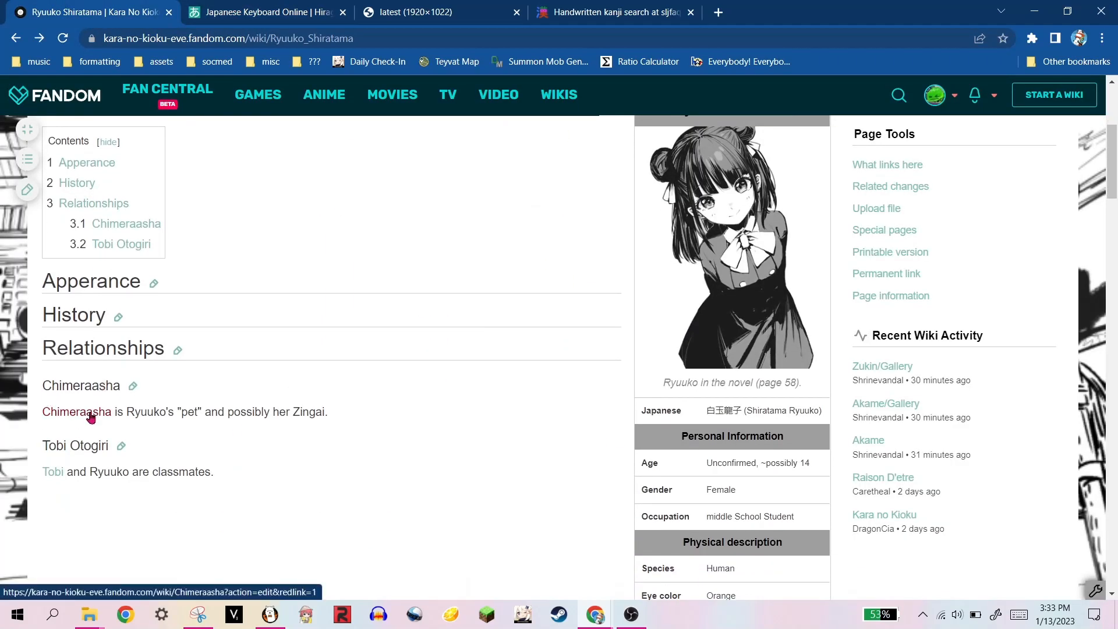
click(91, 415)
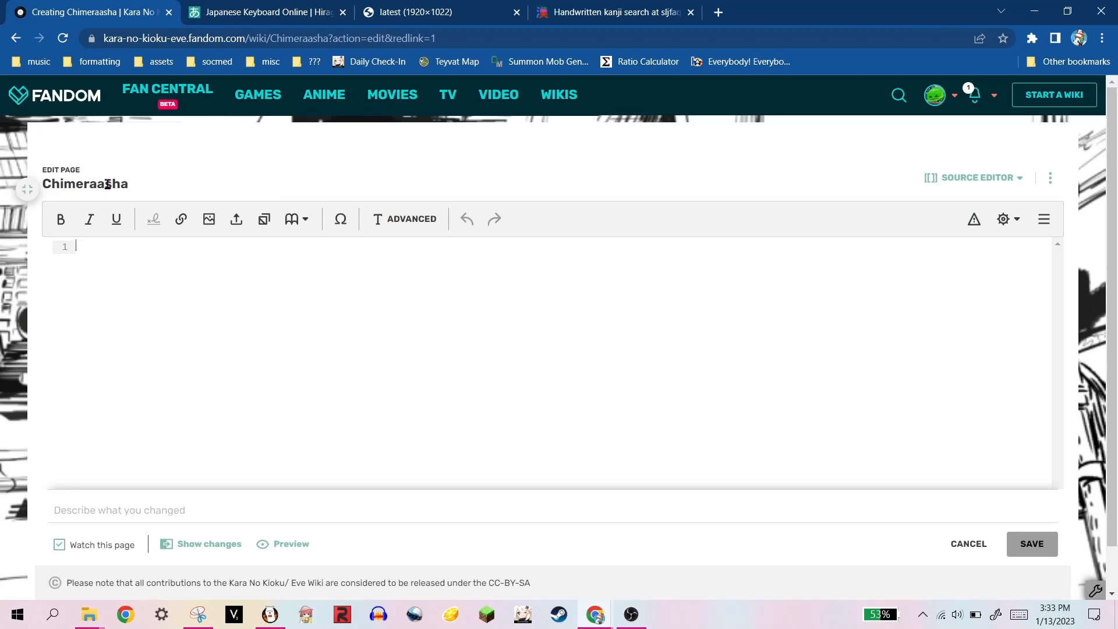
- Copy the page title Chimeraasha into the empty source editor as the start of the article text
drag(135, 185, 41, 184)
key(ctrl+c)
click(134, 286)
key(ctrl+v)
- Compose the katakana name チヌラーシャ on the online Japanese keyboard and cut it from the text box
key(ctrl+Tab)
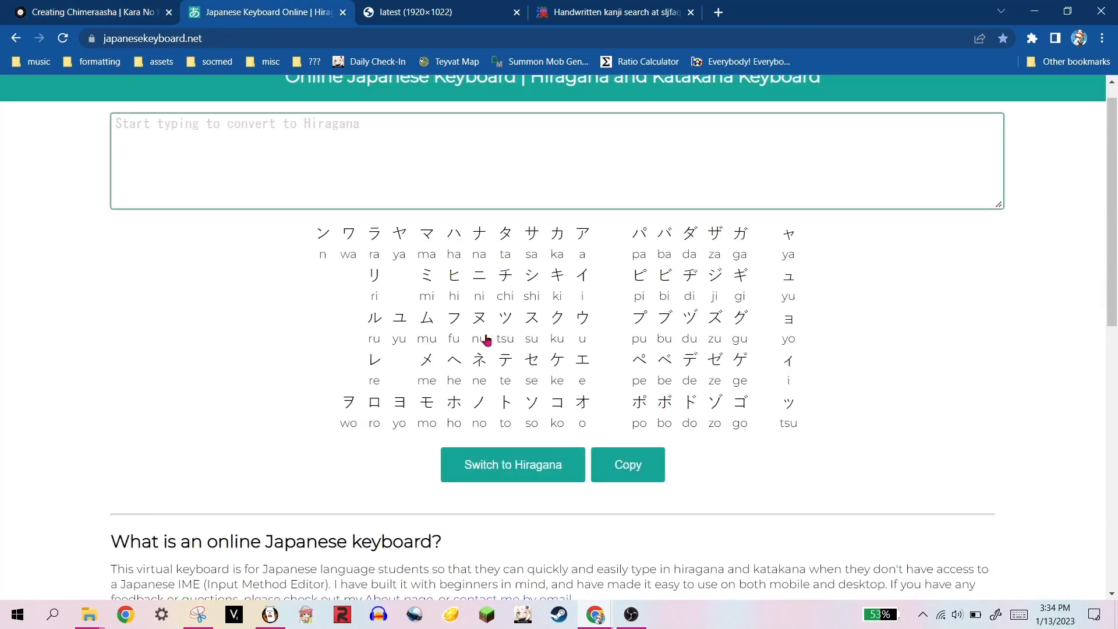
click(505, 282)
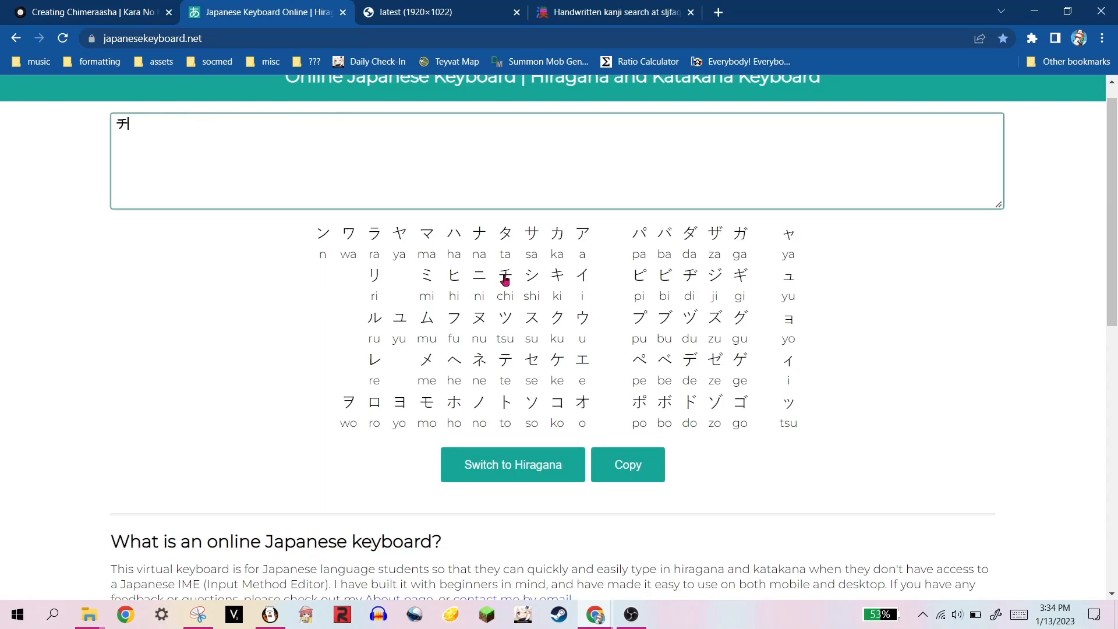
click(478, 325)
click(373, 253)
text(-shachinura-)
key(BackSpace)
key(BackSpace)
key(BackSpace)
key(BackSpace)
key(BackSpace)
key(BackSpace)
text(sha)
key(ctrl+a)
key(ctrl+x)
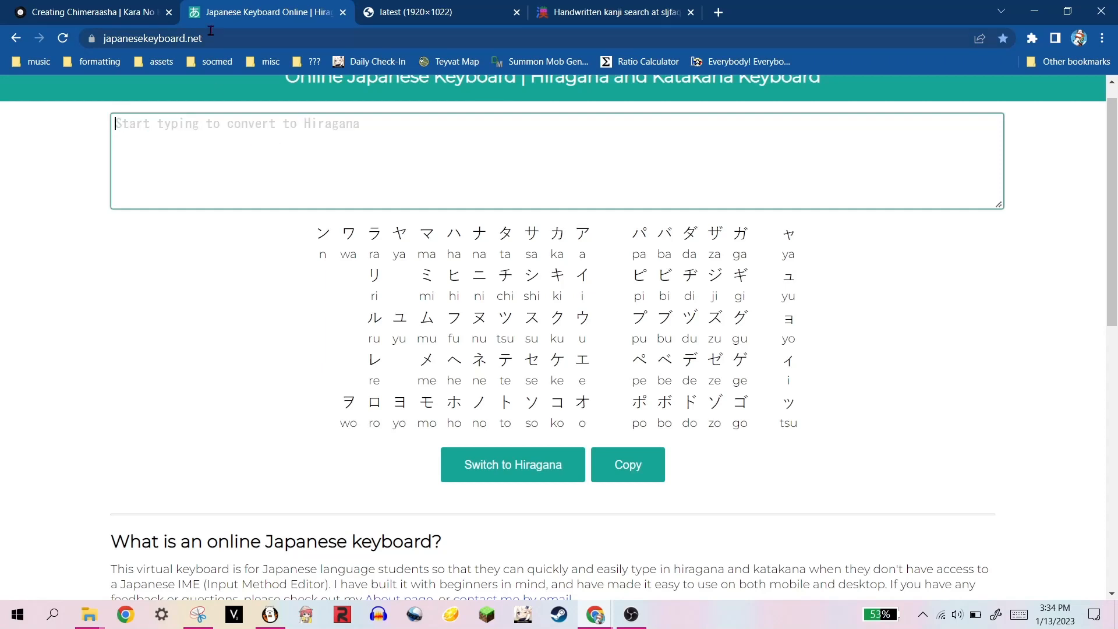
- Insert チヌラーシャ in parentheses after the name Chinuraasha in the new article and make the name bold with triple apostrophes
key(ctrl+Page_Up)
key(ctrl+v)
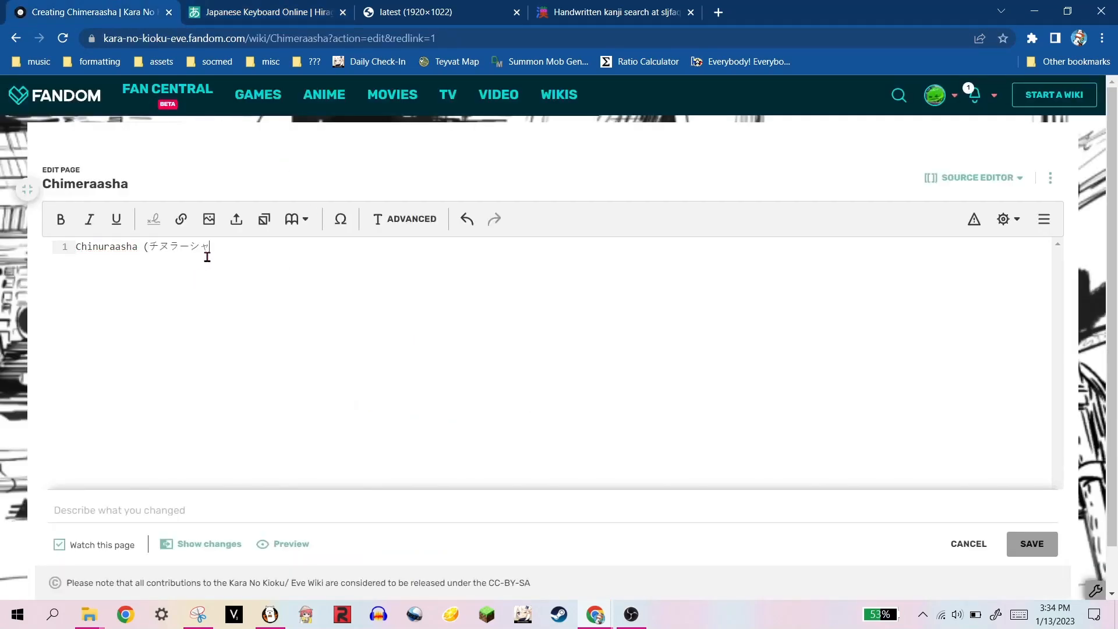
click(131, 254)
text(''')
text(''')
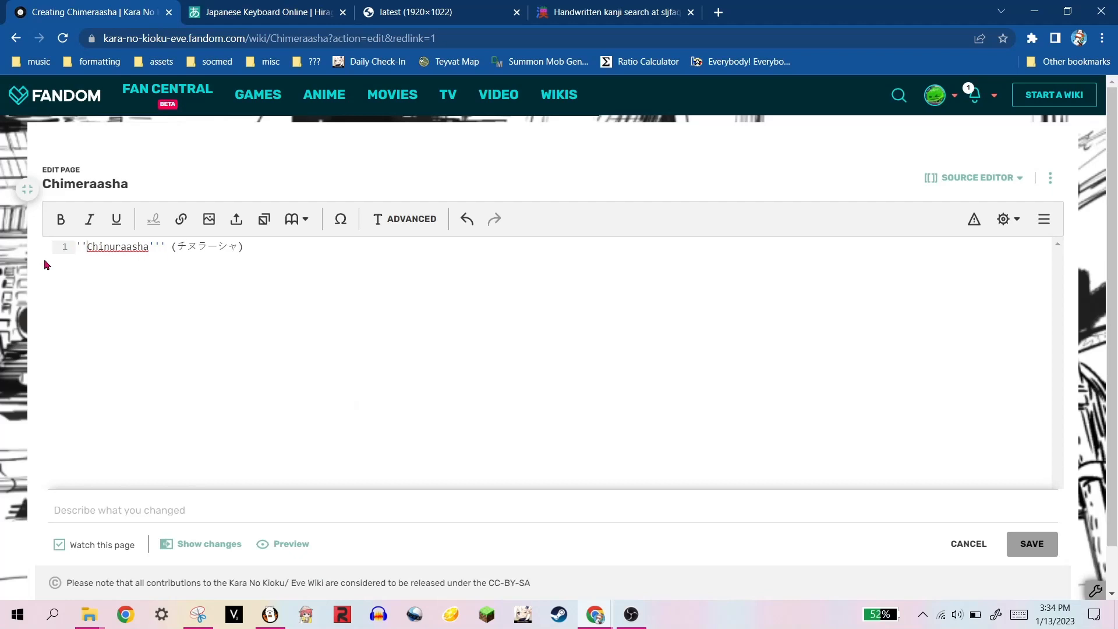
- Continue the opening sentence with 'is Ryuuko Shiratama's "pet" and likely her Zingai.'
click(297, 253)
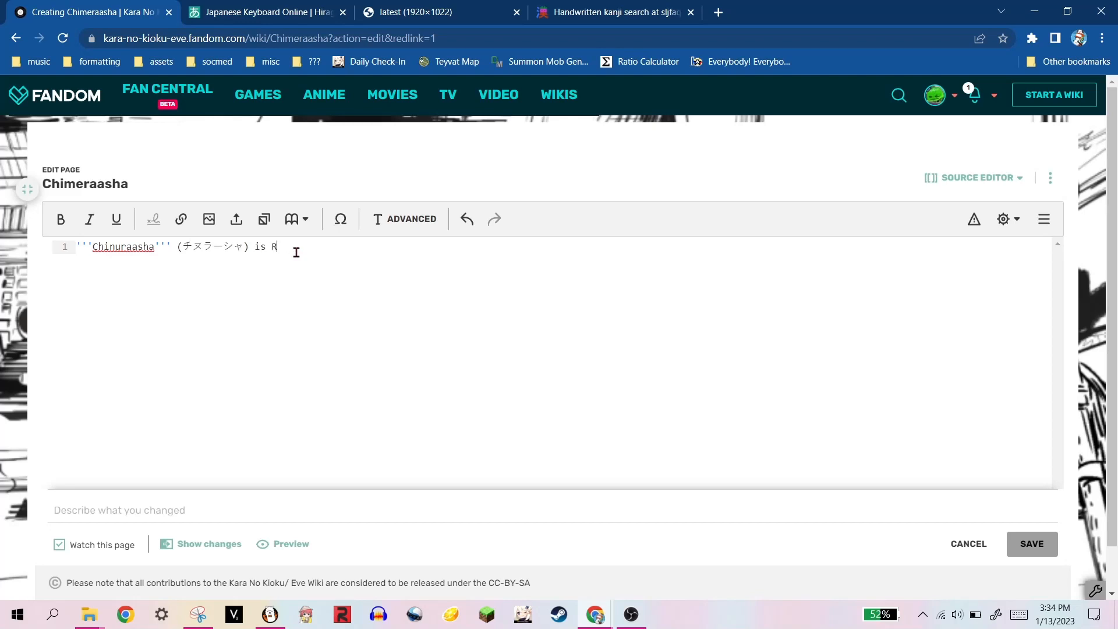
text(is Ryuuko SHira)
key(BackSpace)
text('s "pet)
key(ctrl+v)
- Turn Ryuuko Shiratama in the opening sentence into a wiki link with double square brackets
click(271, 247)
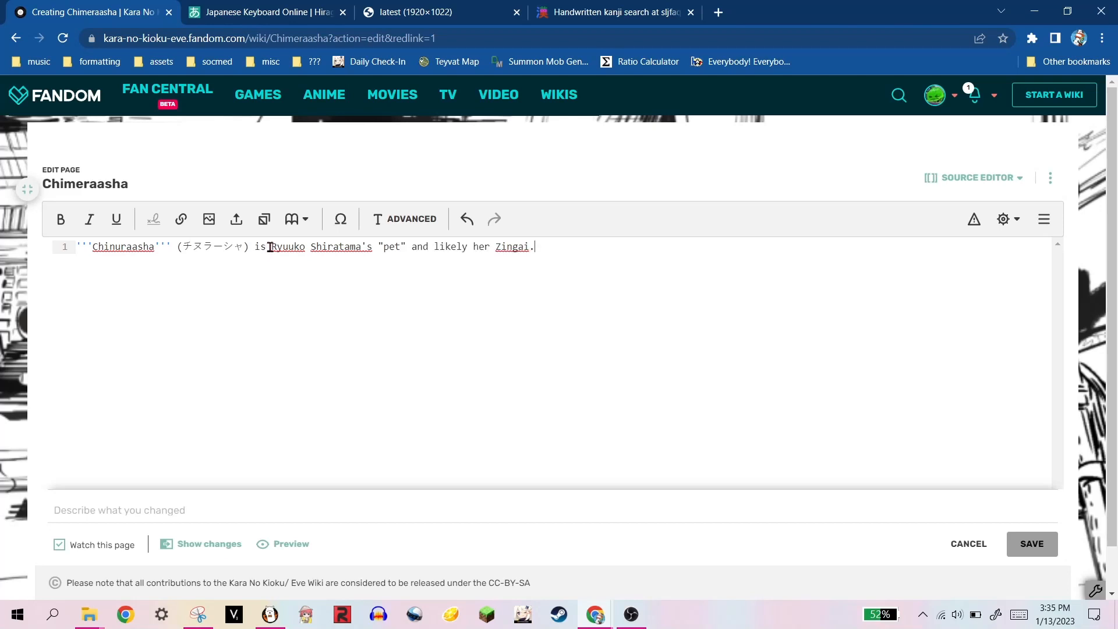
text([[)
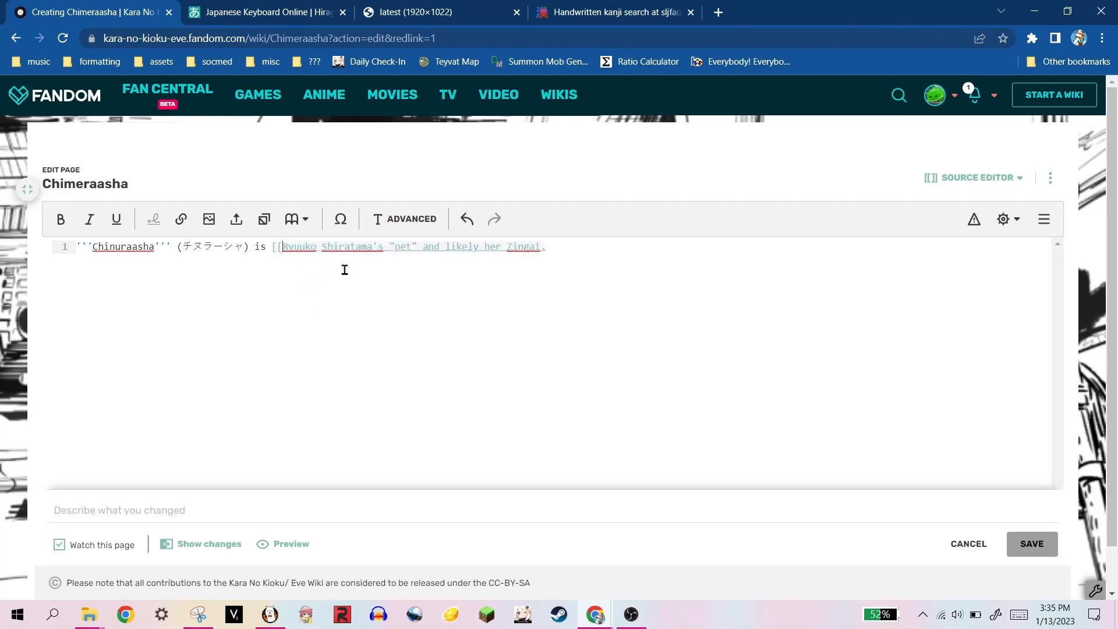
click(372, 247)
text(]])
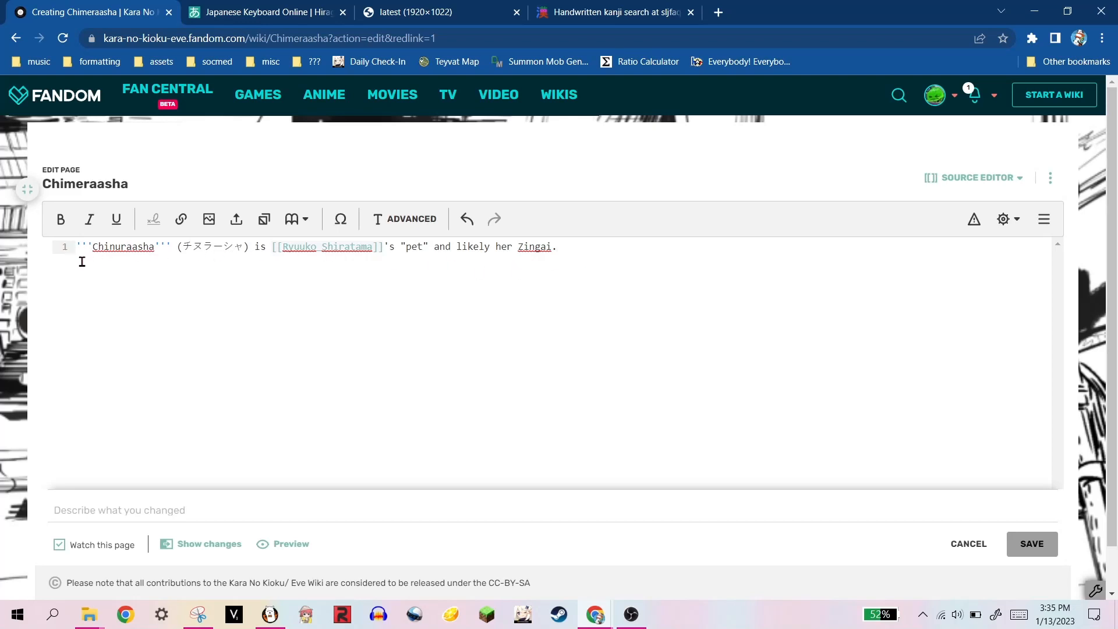
- Insert the Character TopNav template on its own line above the opening sentence
text({{Character)
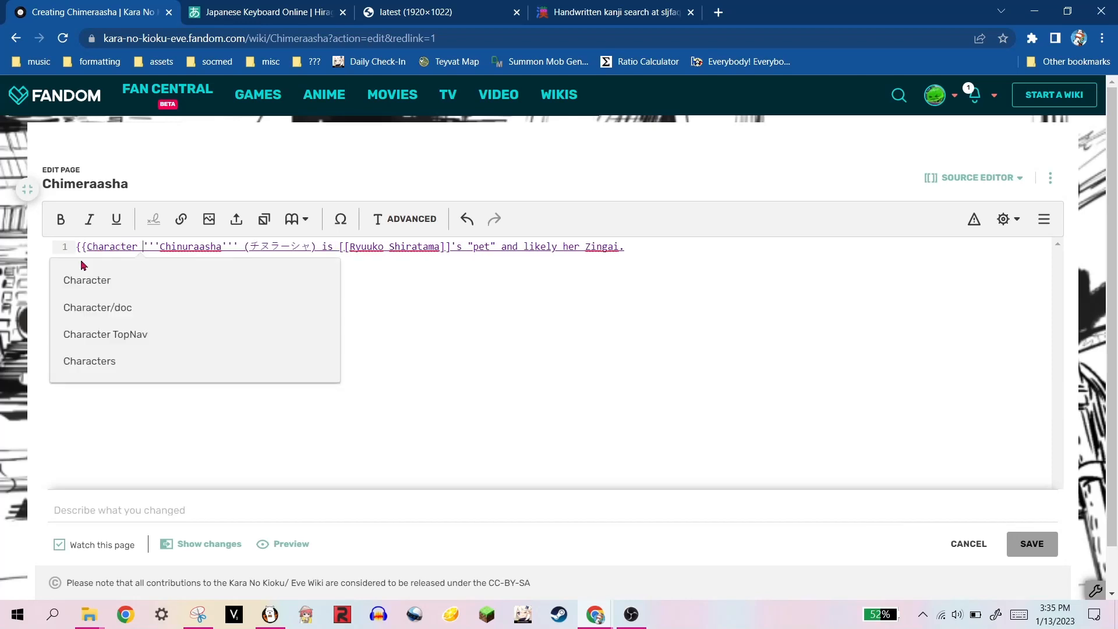
click(117, 333)
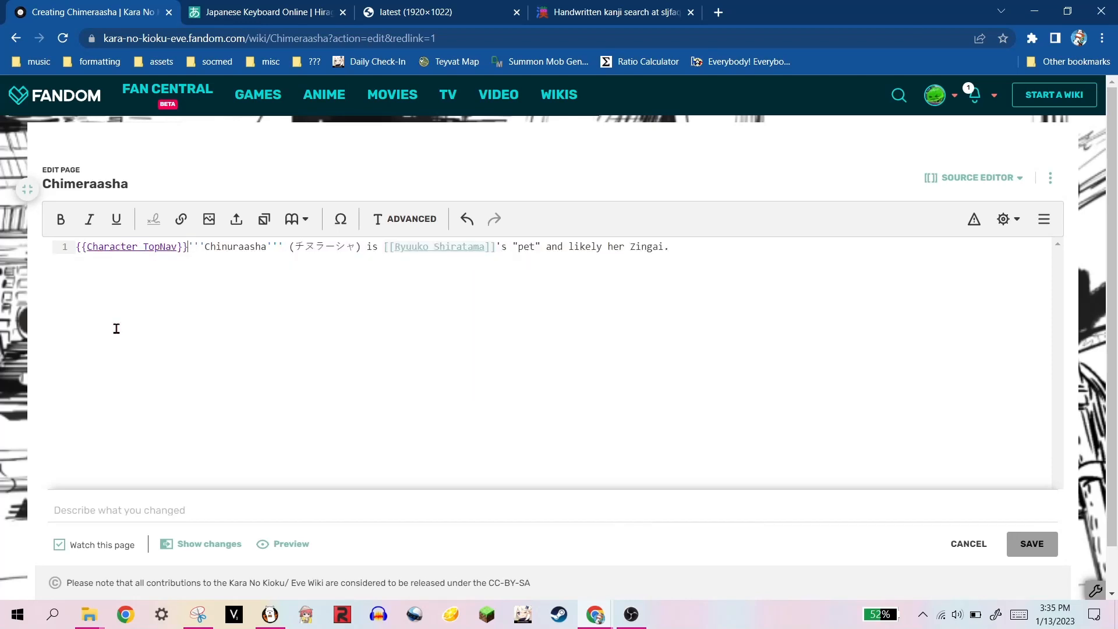
key(Return)
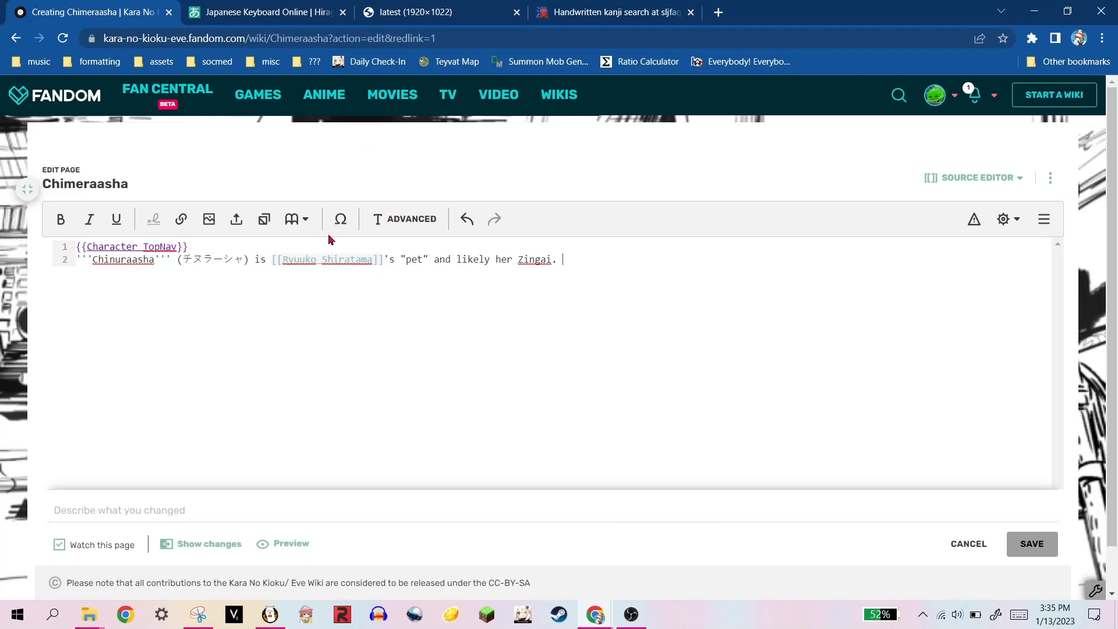
drag(76, 260, 191, 260)
click(193, 261)
drag(82, 259, 270, 266)
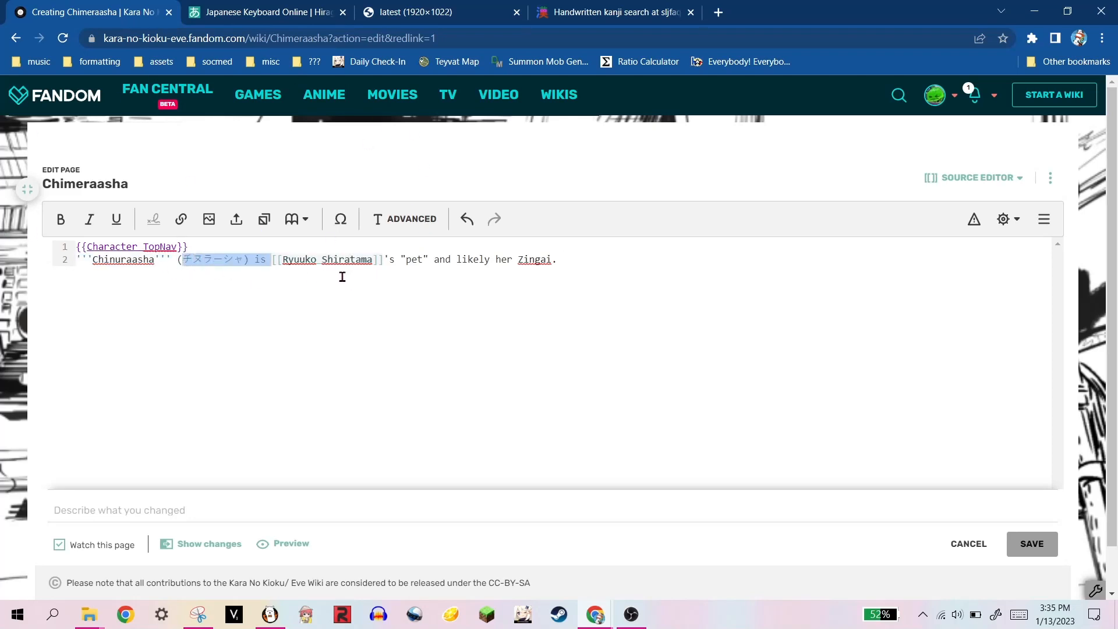
click(553, 276)
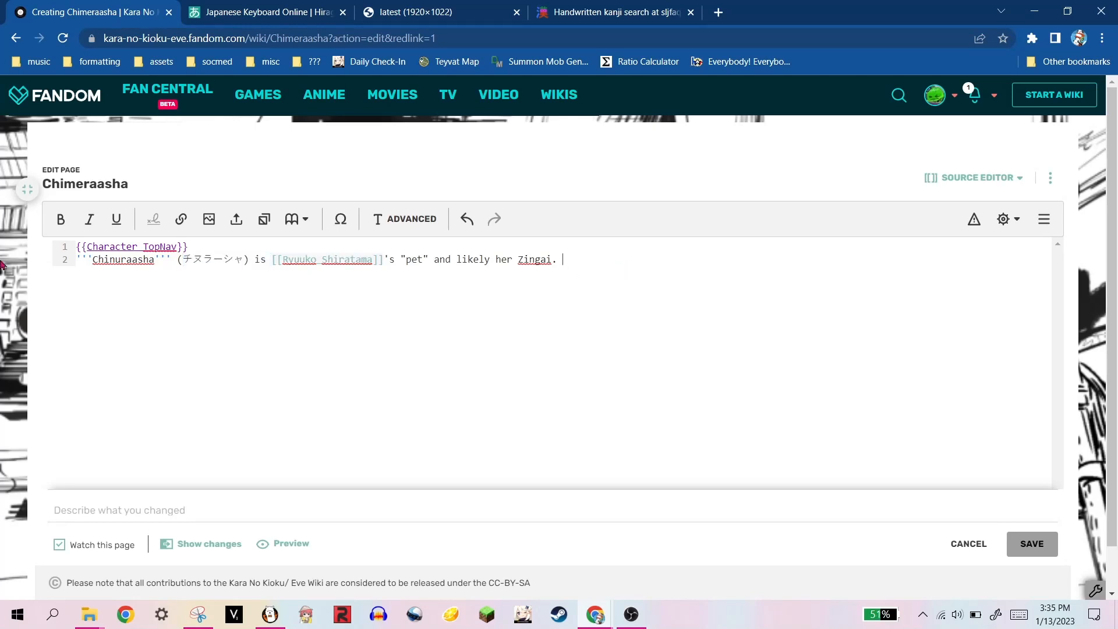
- Copy the Character infobox code from the Tobi Otogiri page source into a new line below the Character TopNav template
key(Return)
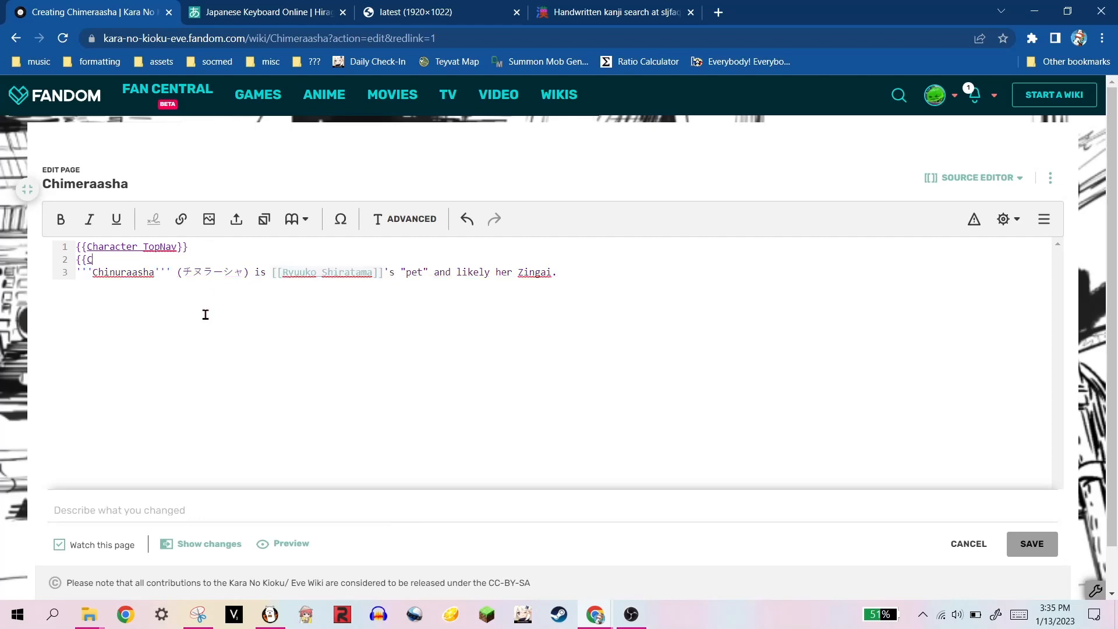
click(718, 12)
text(tob)
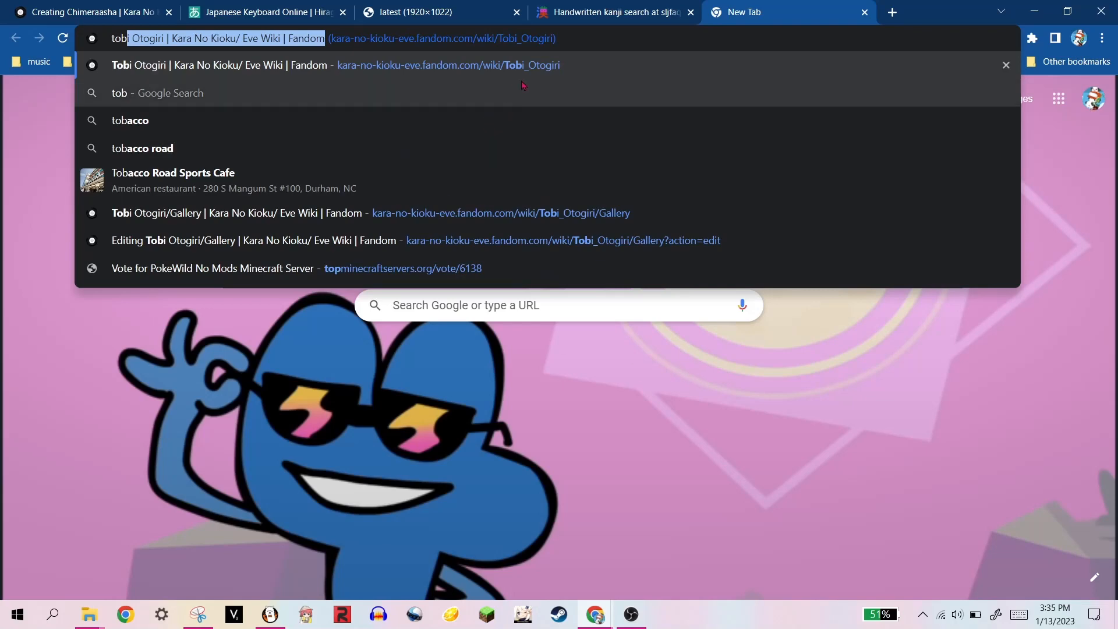
key(Return)
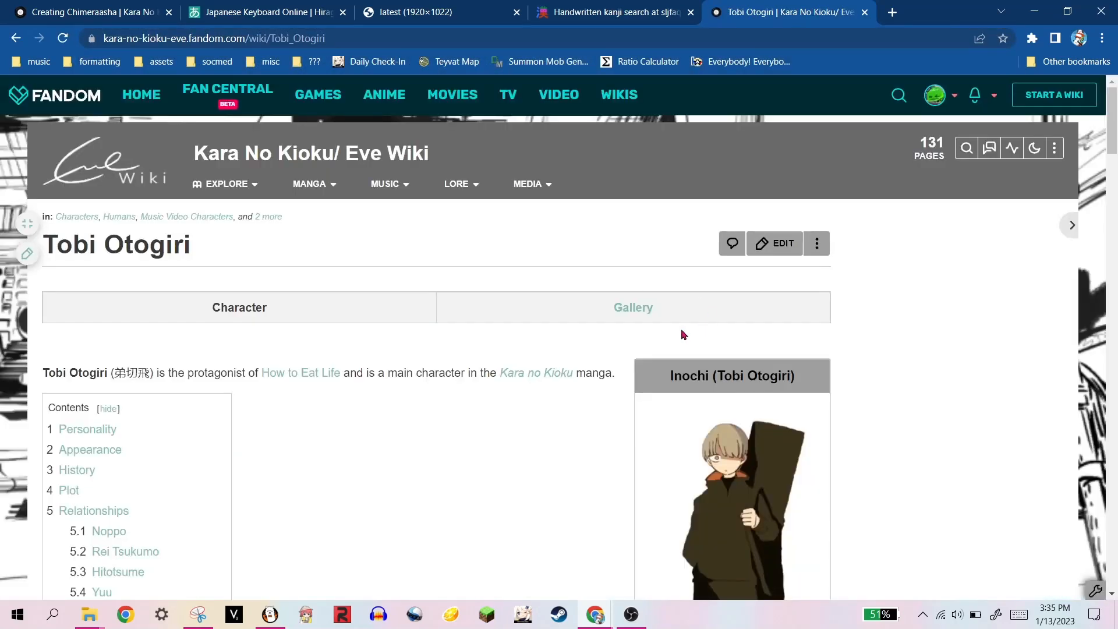
click(780, 245)
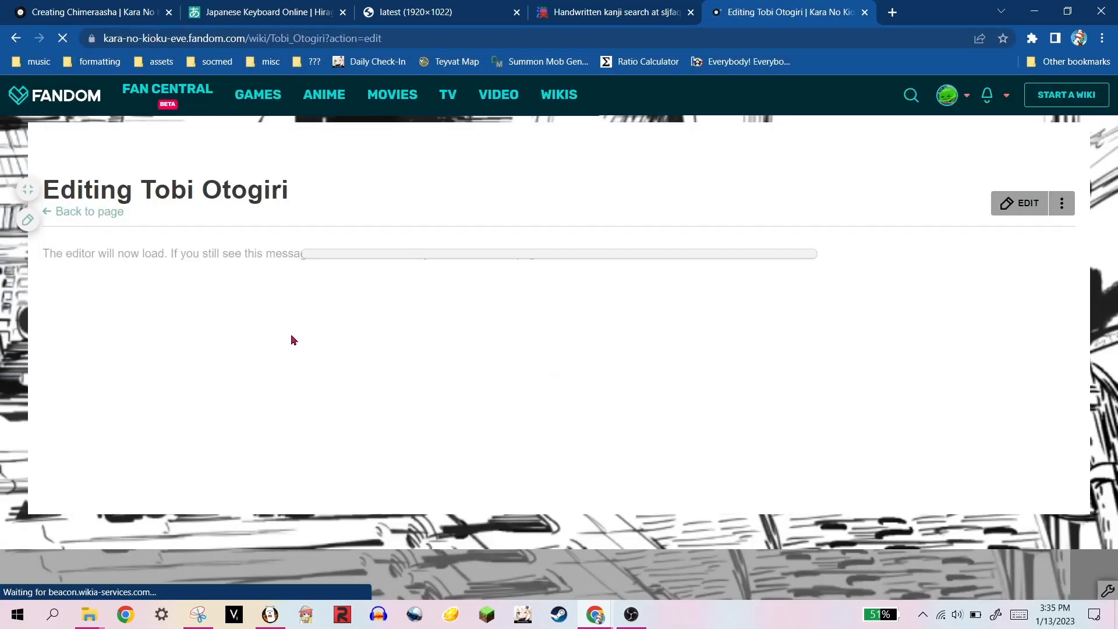
drag(88, 259, 183, 449)
key(ctrl+c)
key(ctrl+1)
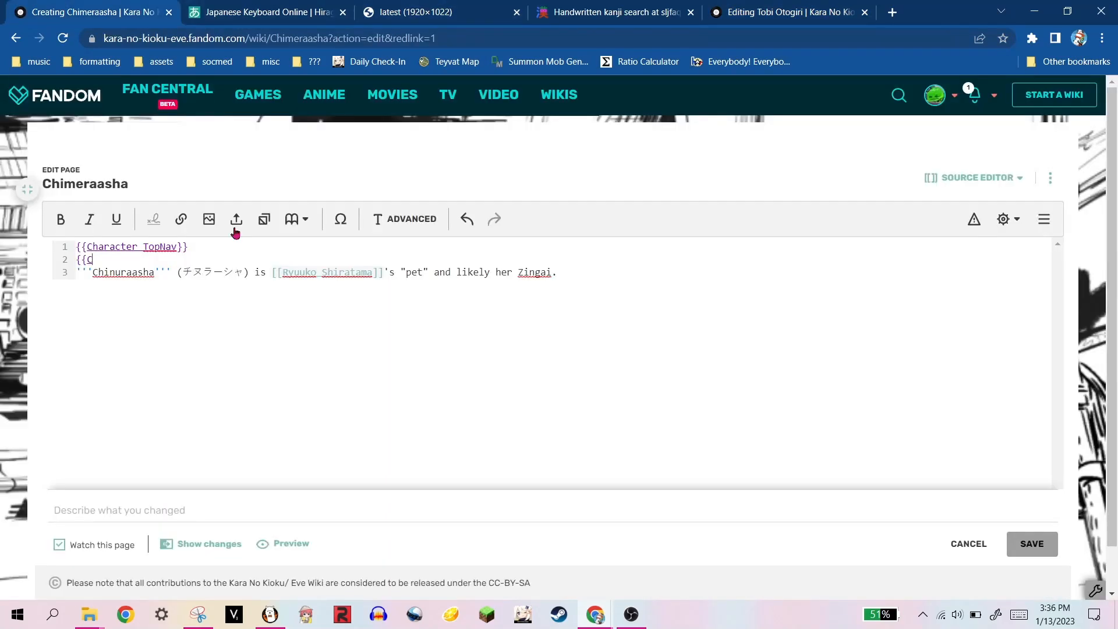
click(87, 259)
key(ctrl+v)
- Clear the copied image file name before .png and the image caption text in the infobox
click(194, 272)
key(BackSpace)
key(BackSpace)
key(BackSpace)
key(BackSpace)
key(BackSpace)
key(BackSpace)
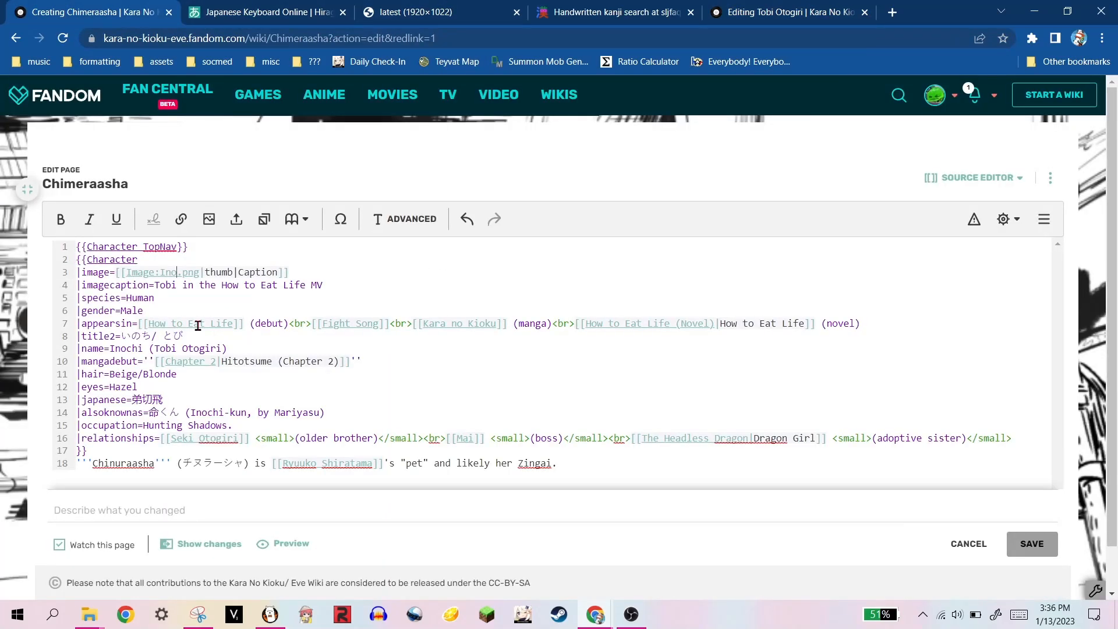
drag(155, 285, 343, 286)
key(BackSpace)
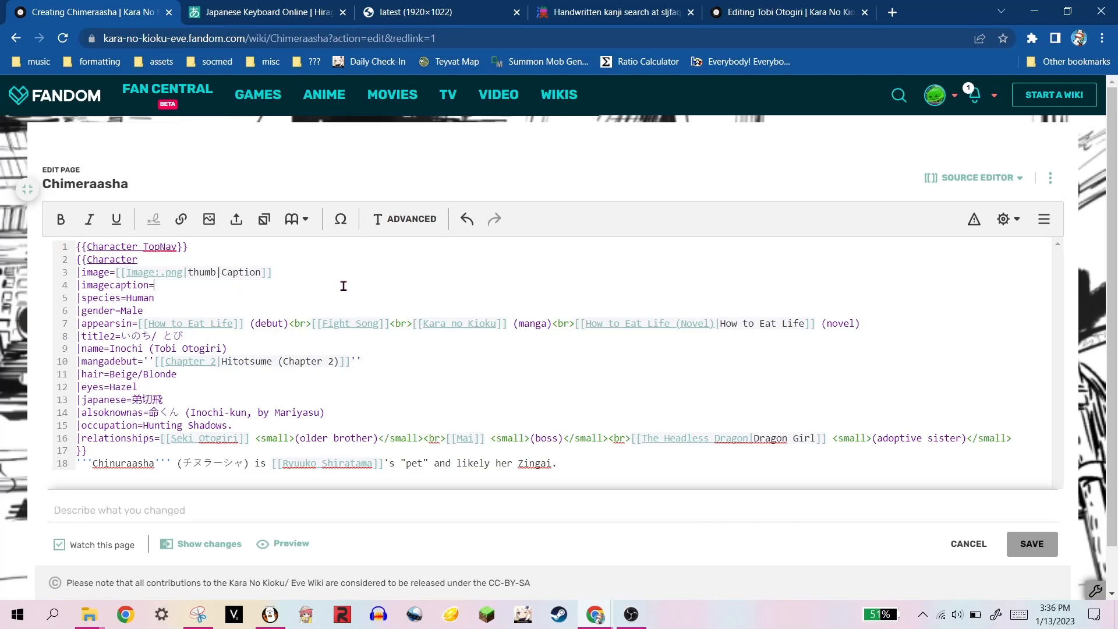
- Set the infobox species and gender to ???
click(158, 302)
key(BackSpace)
key(BackSpace)
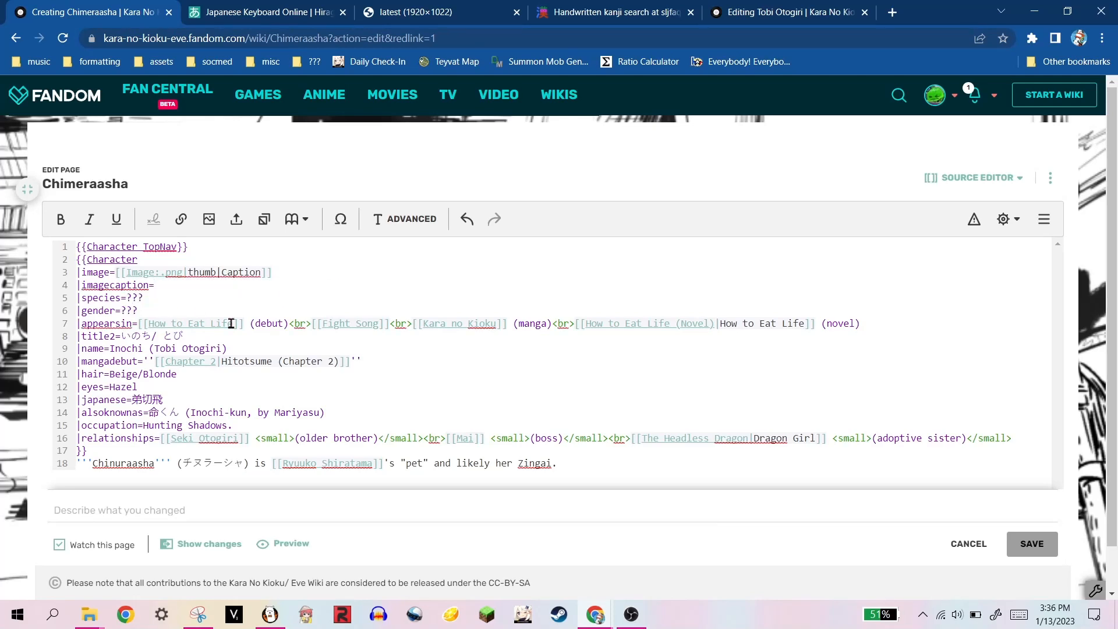
- Make the appearsin field link only to How to Eat Life (Novel), deleting all the other listed appearances
click(233, 323)
text((no)
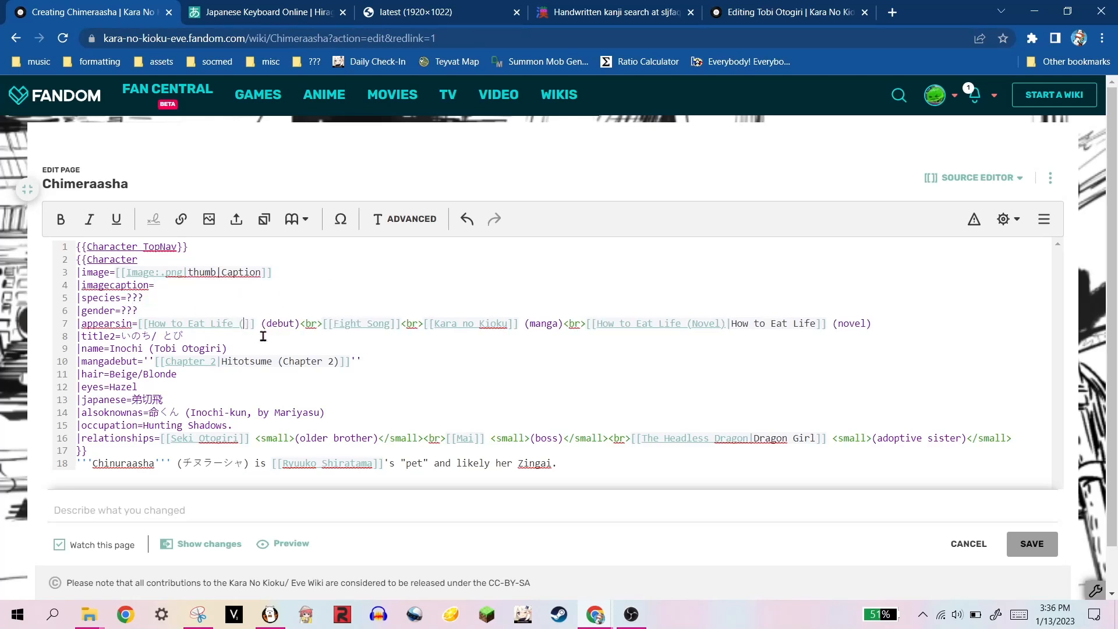
text(vel))
click(318, 353)
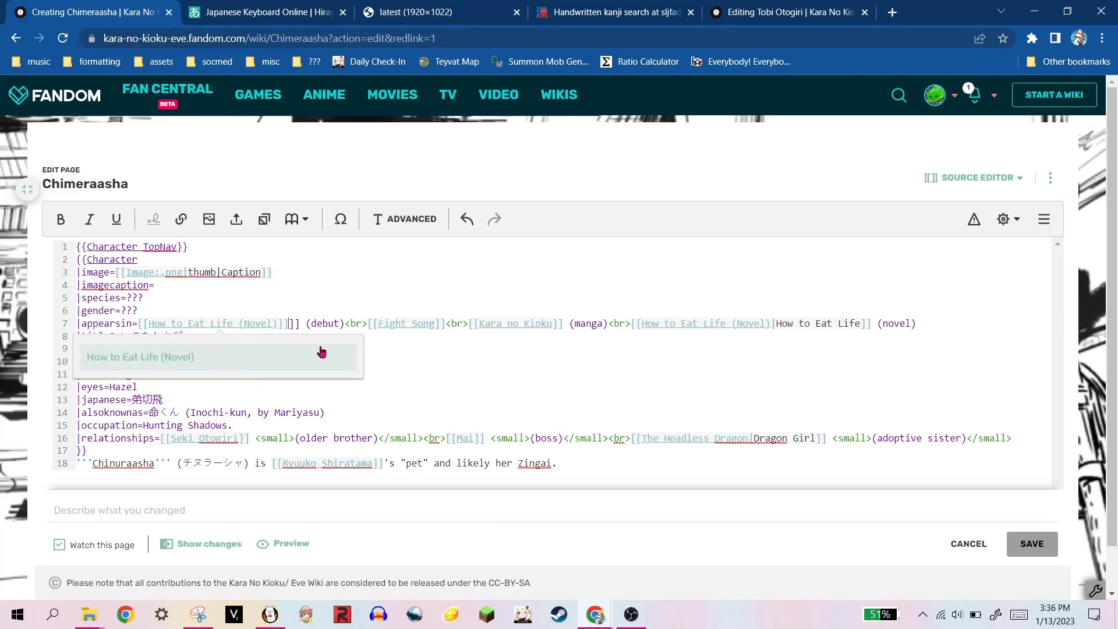
click(302, 345)
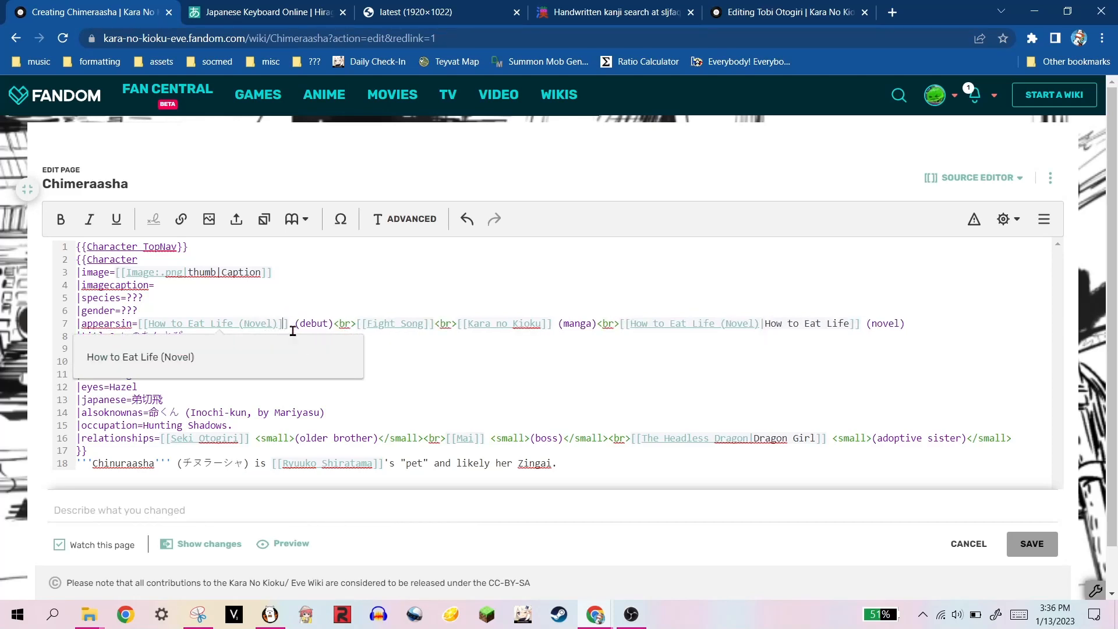
drag(288, 324, 929, 329)
key(BackSpace)
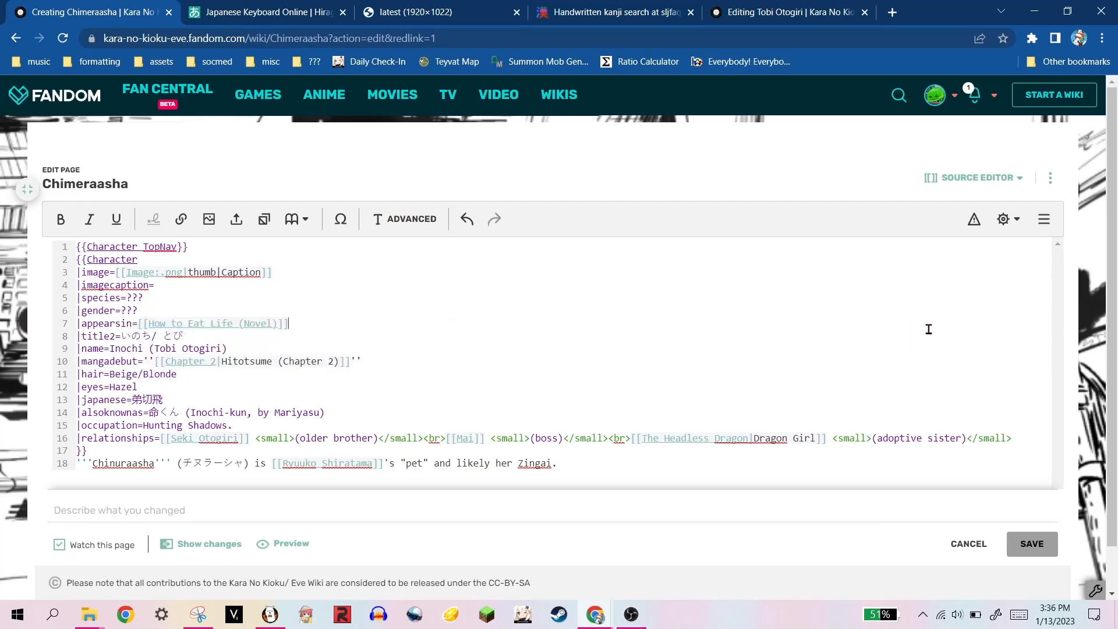
- Delete the title2 line from the infobox
click(194, 338)
key(shift+Home)
key(BackSpace)
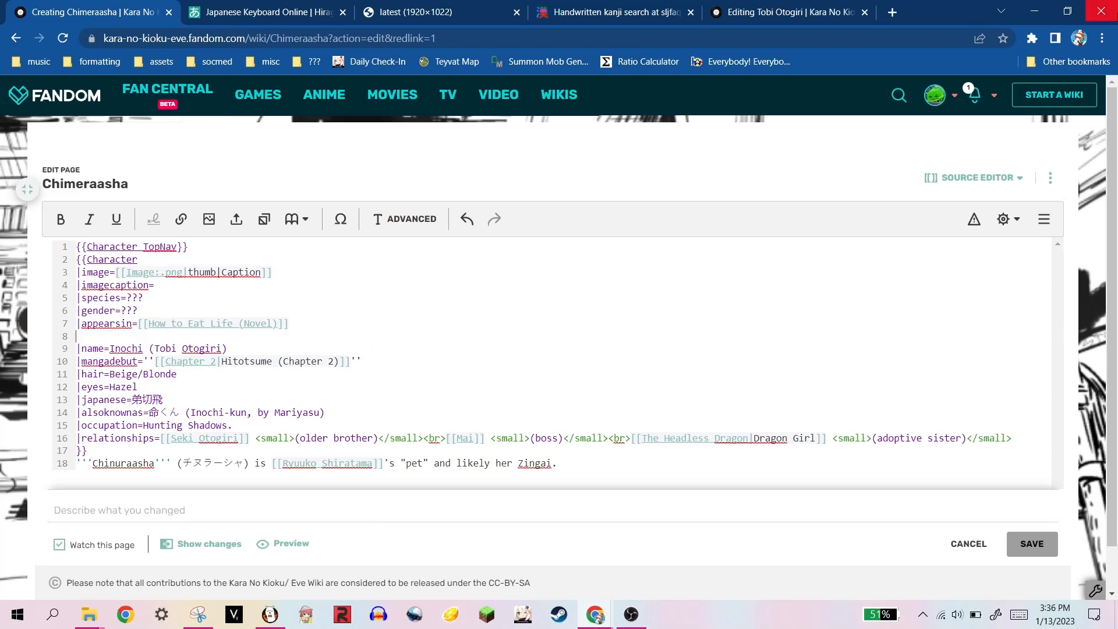
key(BackSpace)
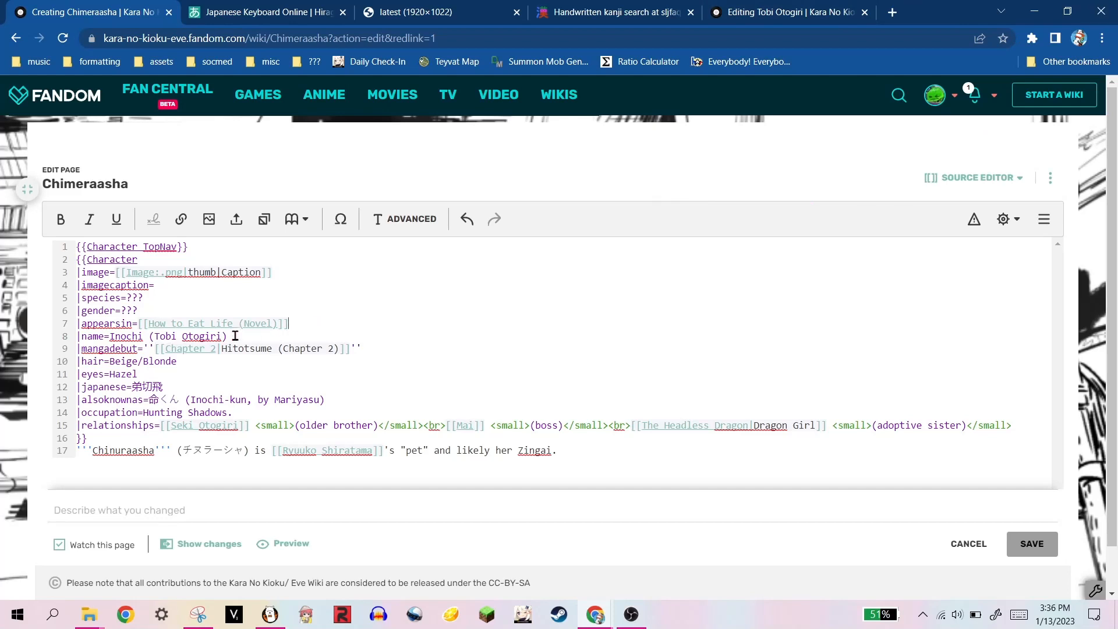
- Set the infobox name to Chinuraasha and clear the mangadebut value
drag(230, 337, 113, 336)
text(Chinuraasha)
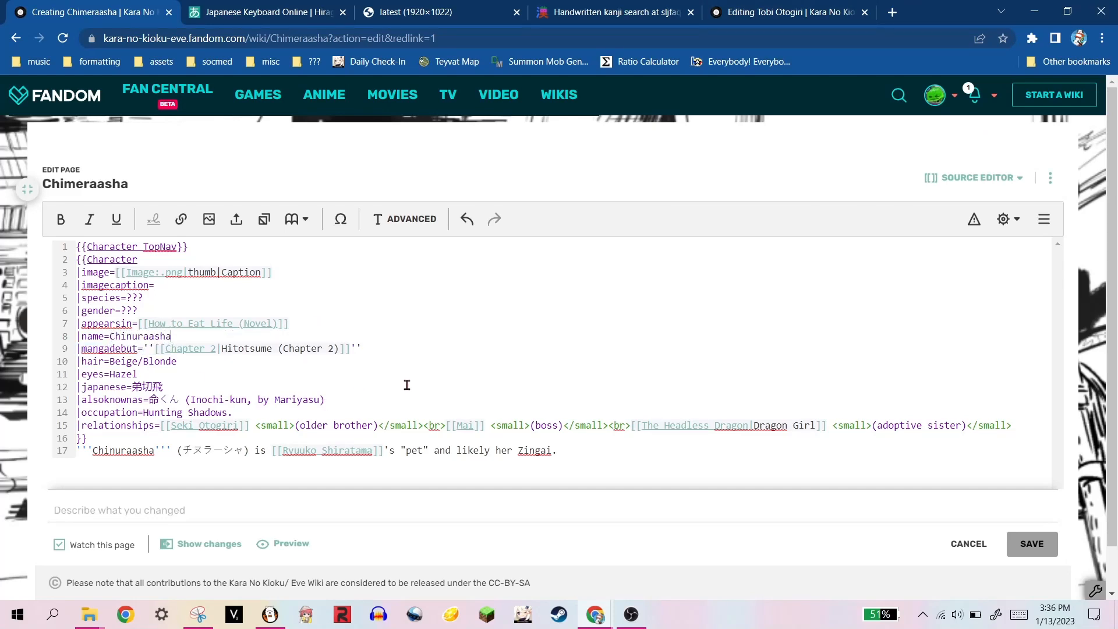
drag(144, 349, 360, 349)
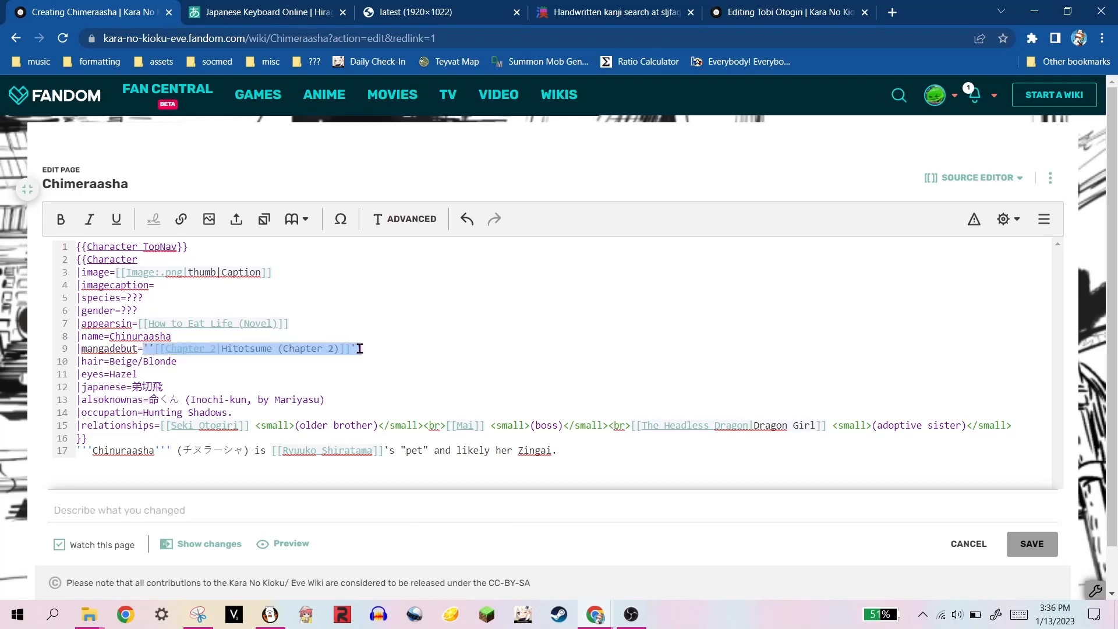
key(BackSpace)
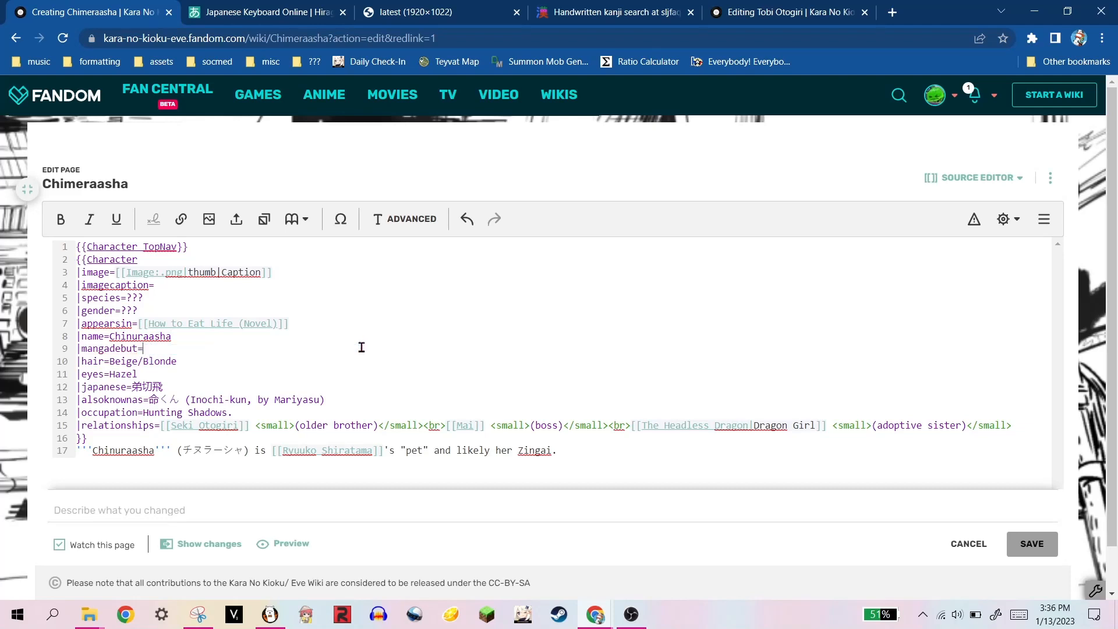
- Clear the infobox hair value and set the eyes field to Orange
drag(110, 361, 203, 368)
key(BackSpace)
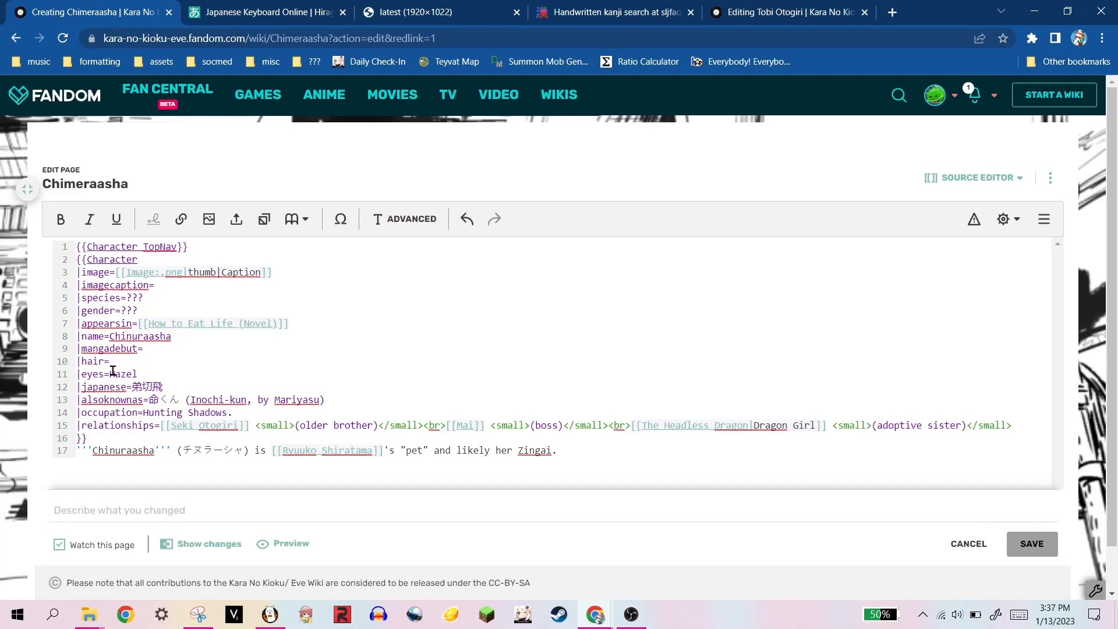
click(158, 369)
key(Delete)
key(BackSpace)
key(BackSpace)
key(BackSpace)
key(BackSpace)
key(BackSpace)
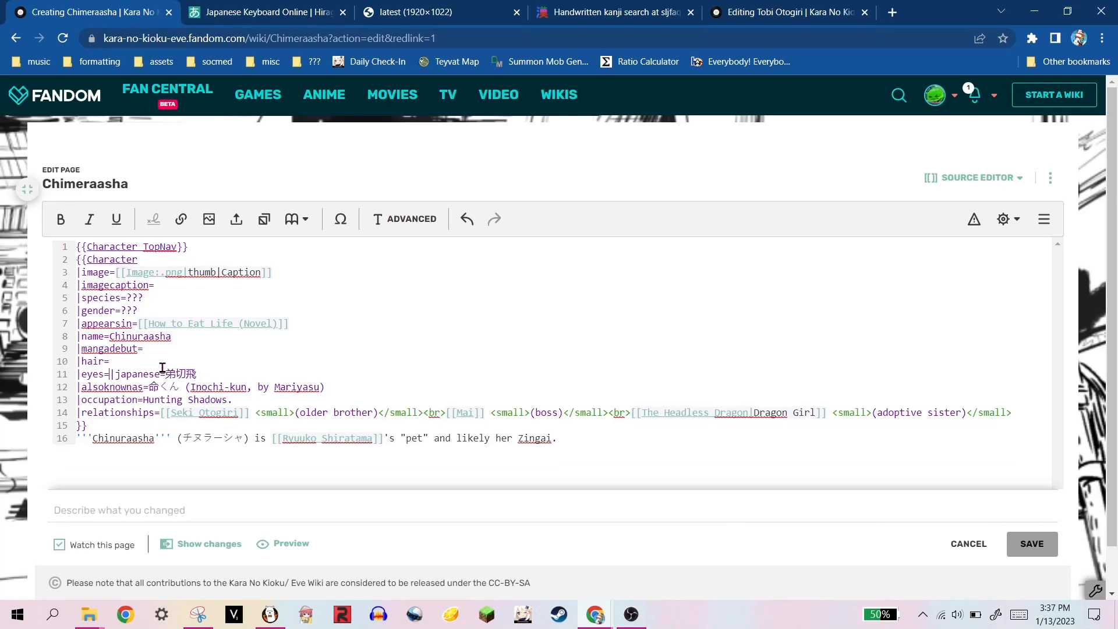
text(Orange)
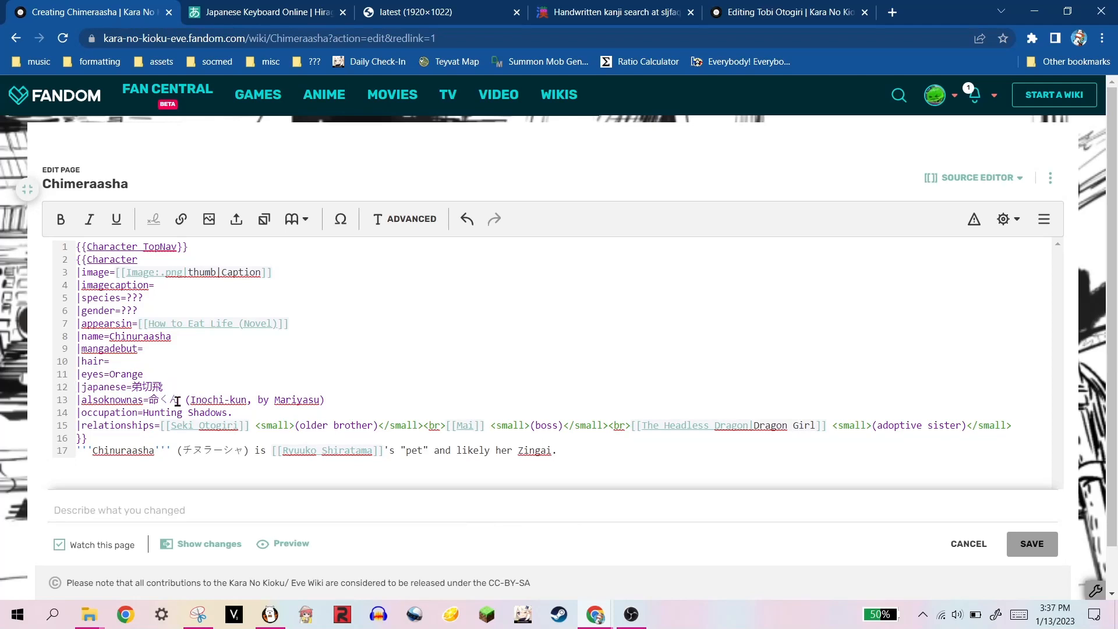
- Set the infobox japanese field to チヌラーシャ, copied from the intro sentence, and clear the alsoknownas and occupation values
scroll(178, 401, down, 1)
drag(242, 402, 187, 401)
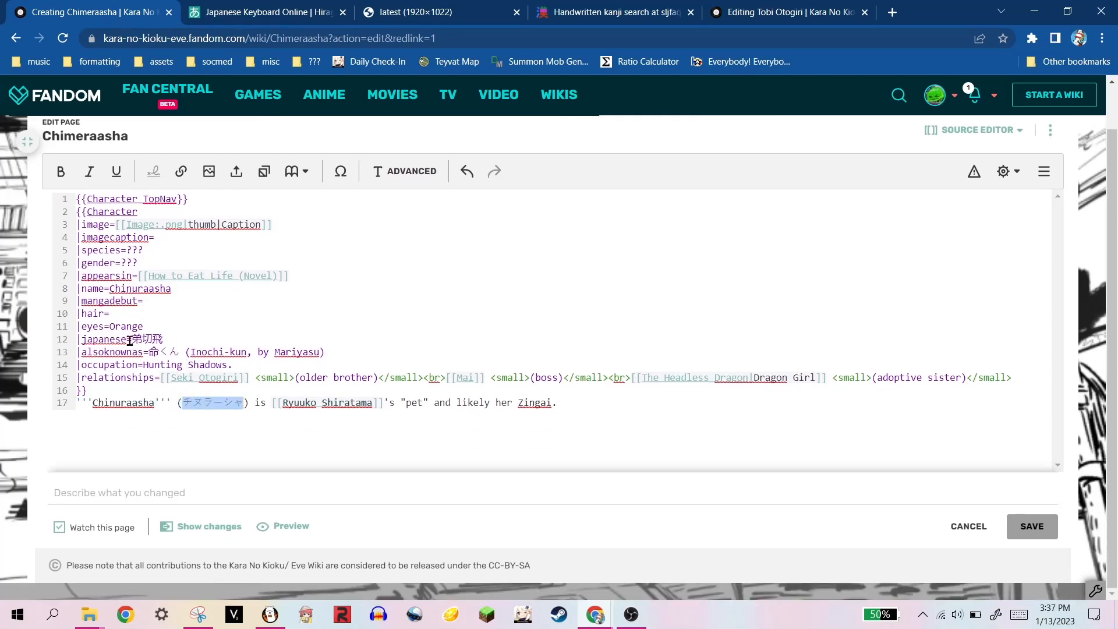
drag(129, 341, 333, 351)
key(ctrl+v)
key(BackSpace)
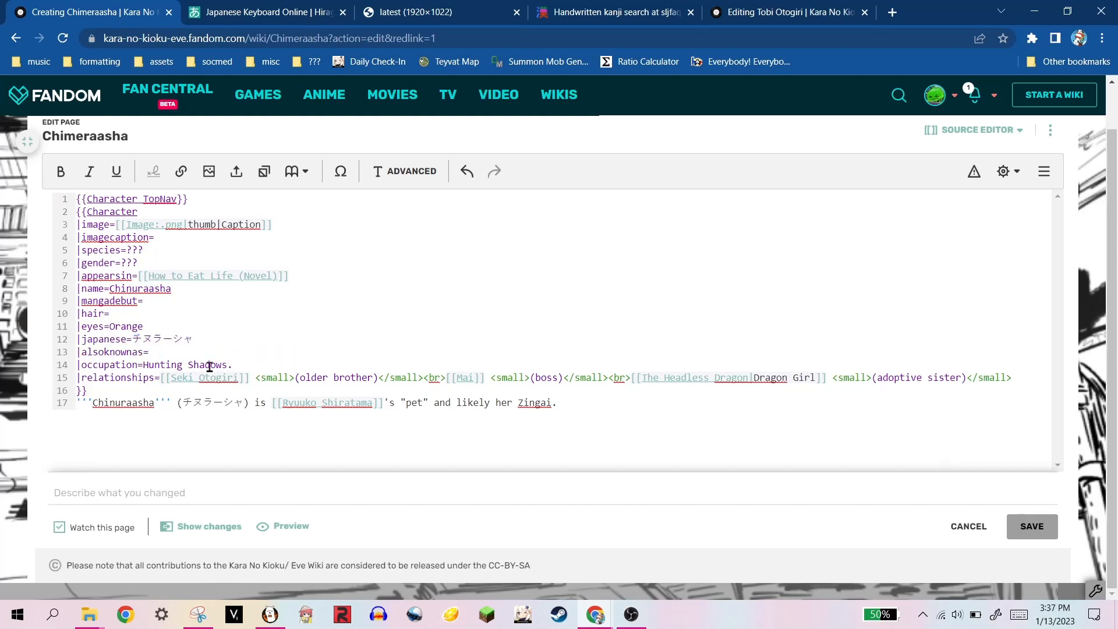
drag(252, 367, 147, 365)
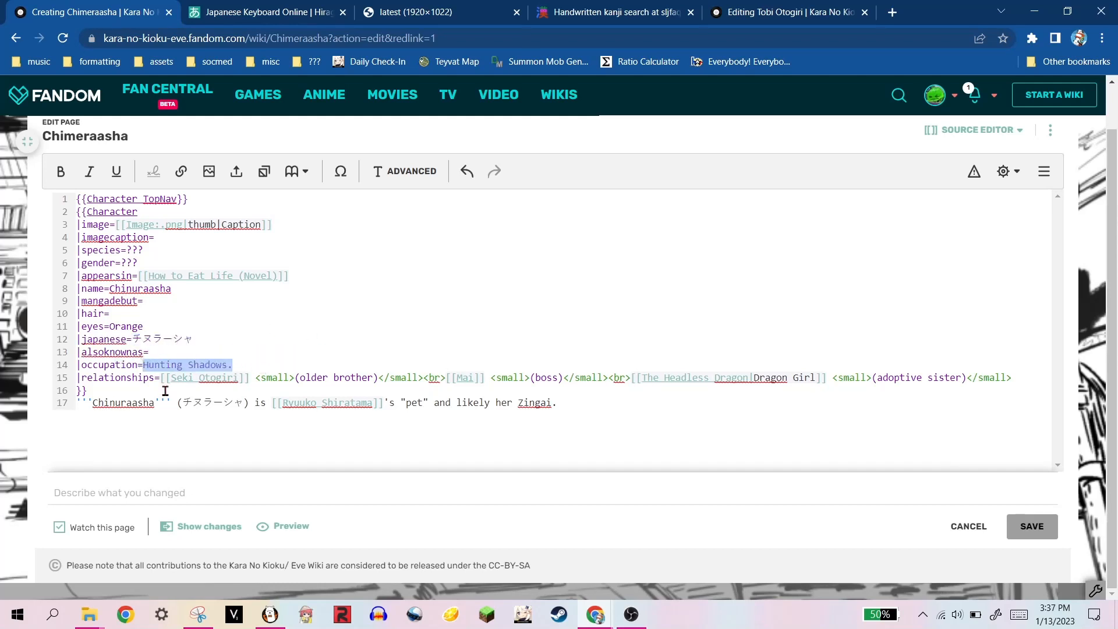
key(BackSpace)
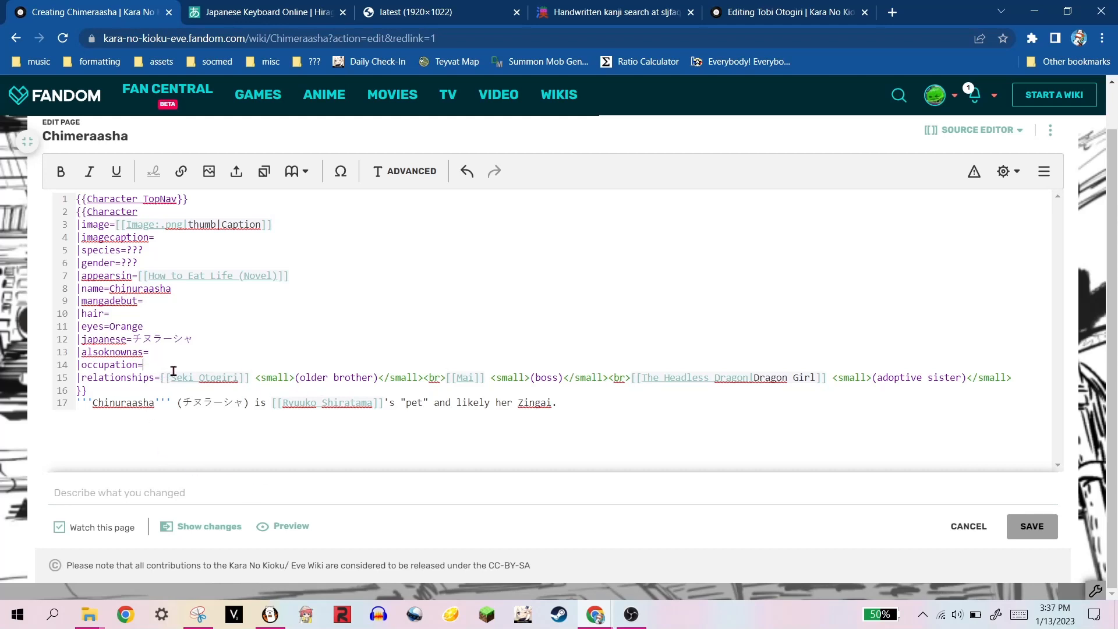
- Make the relationships field list only a link to Ryuuko Shiratama with the small note (owner), removing all other relationships
drag(171, 378, 237, 383)
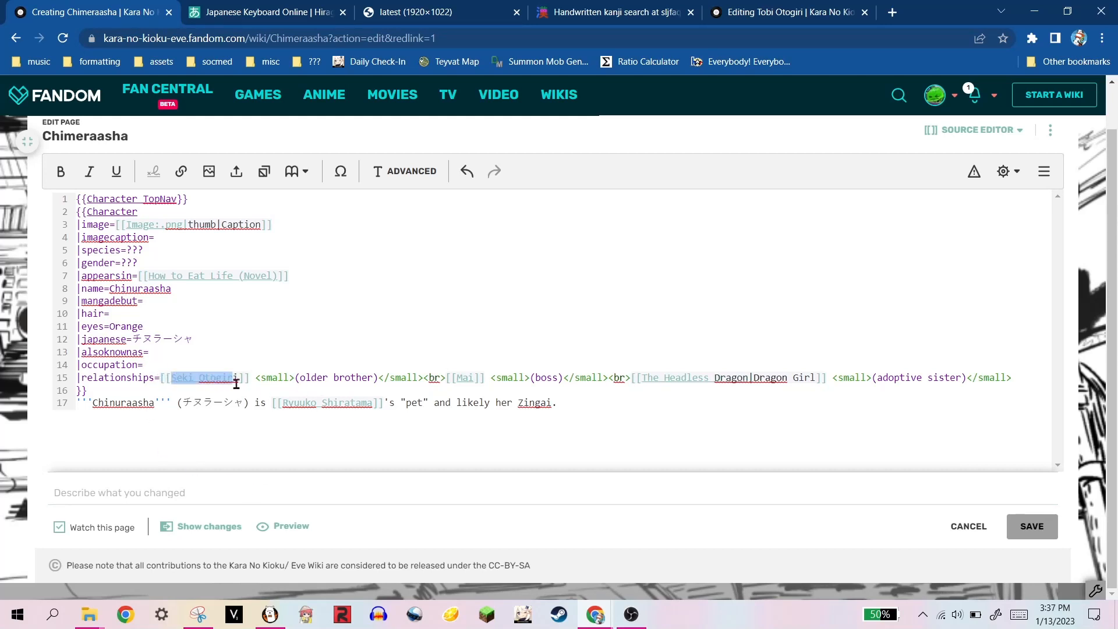
text(Ryuuko Shir)
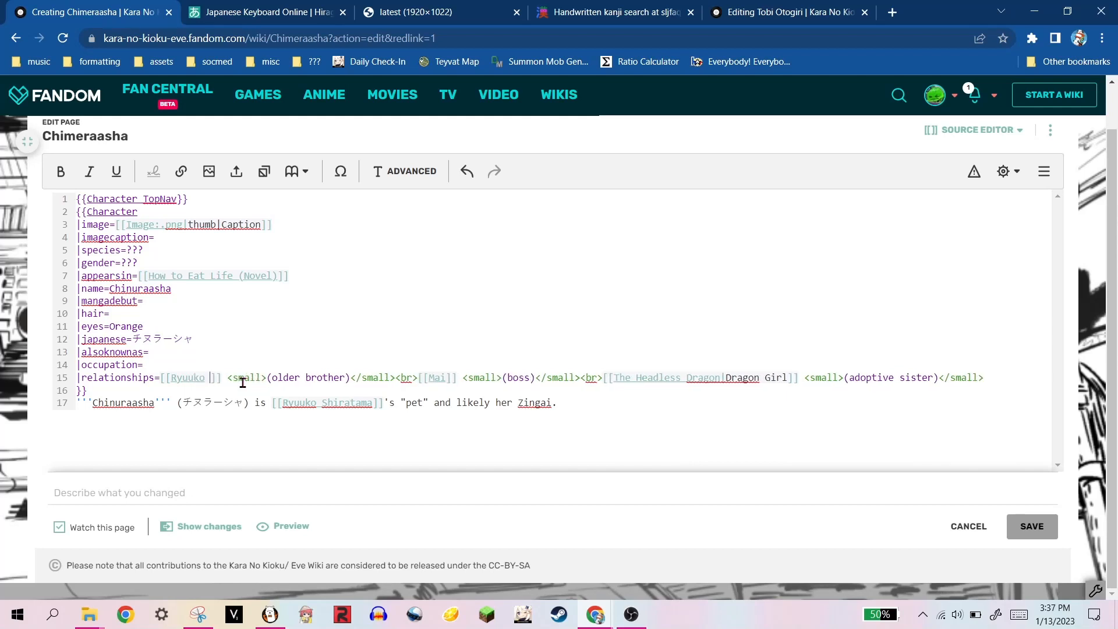
text(atama)
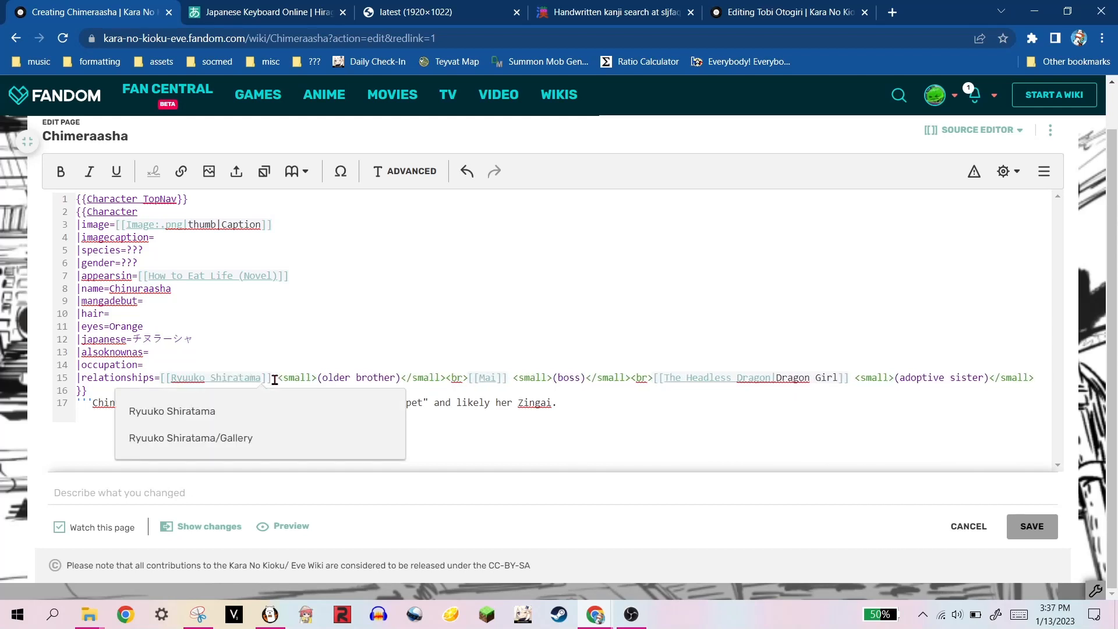
drag(273, 378, 326, 380)
text(owner)
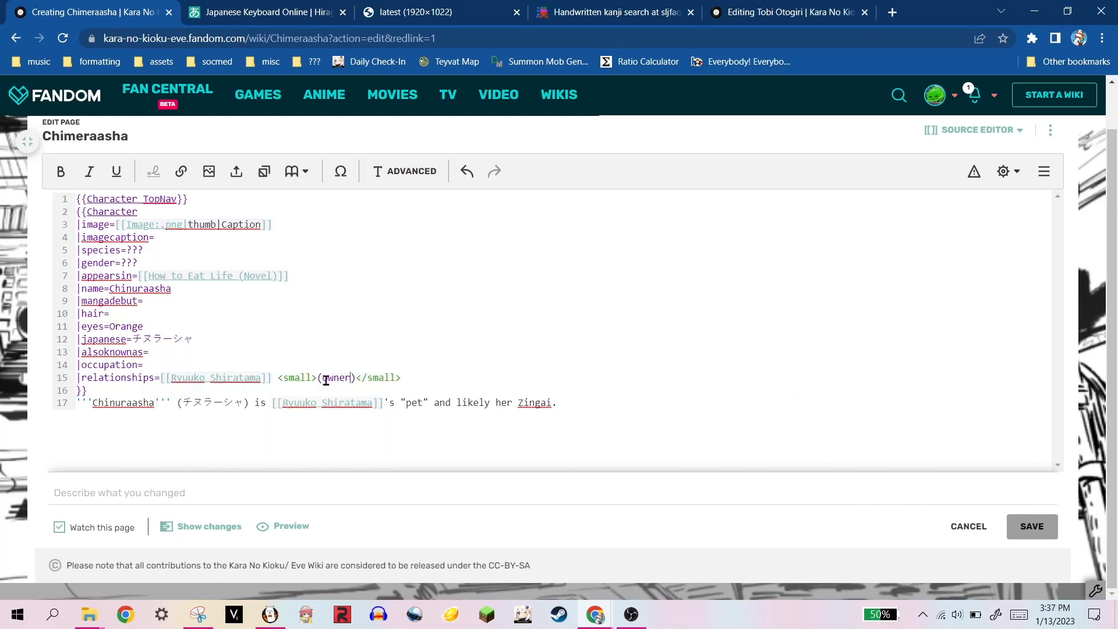
- Preview the article, check the rendered infobox and page title, and return to the source editor
click(285, 527)
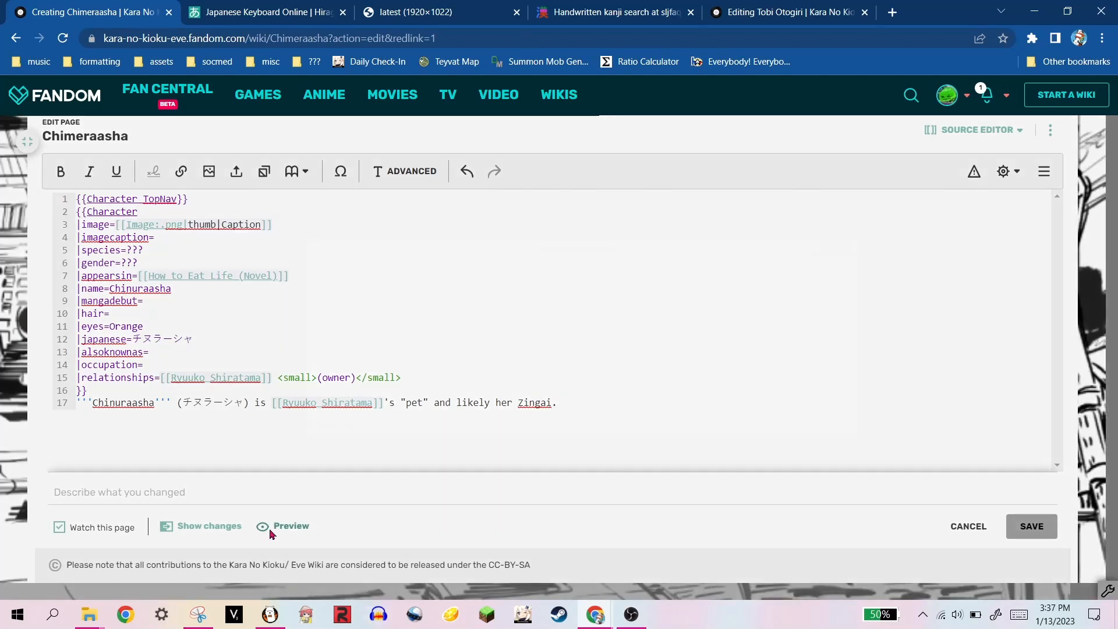
scroll(584, 315, down, 1)
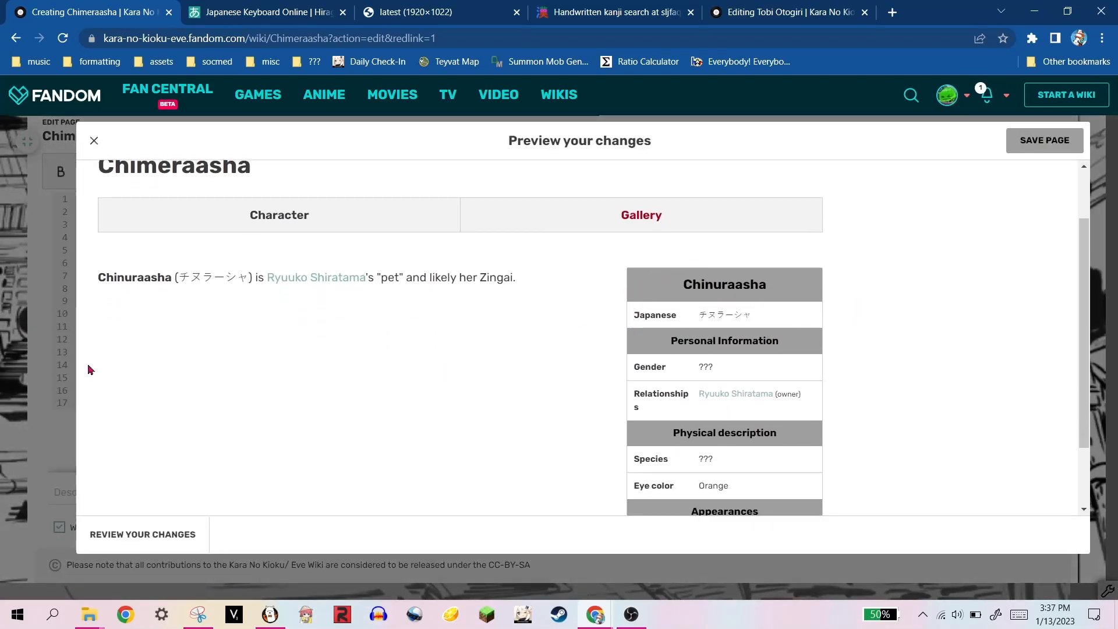
scroll(294, 506, up, 1)
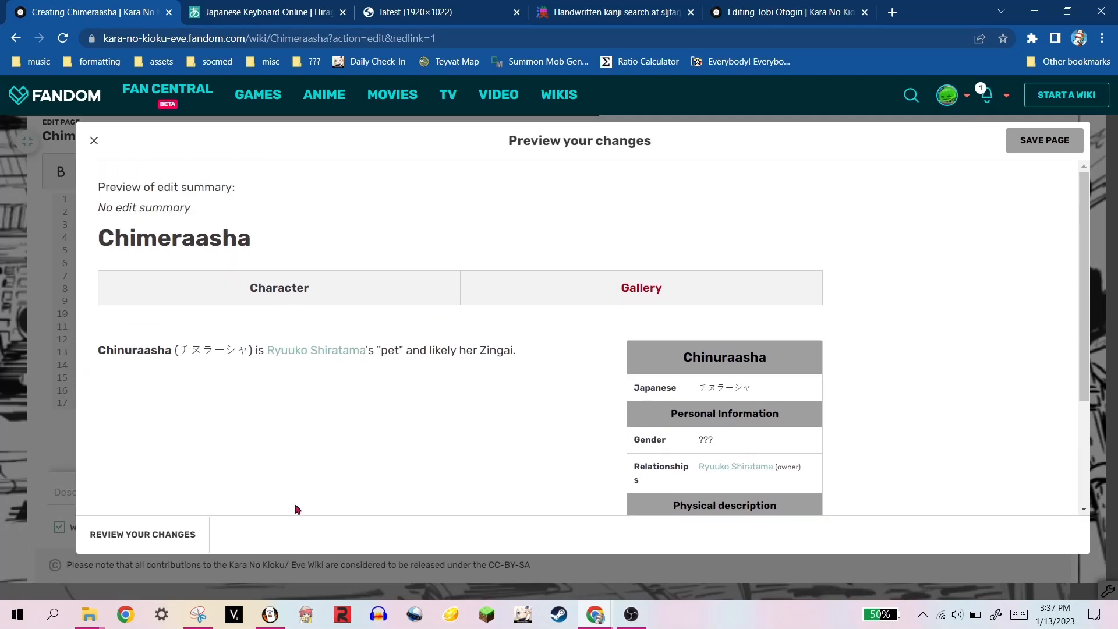
drag(338, 213, 97, 256)
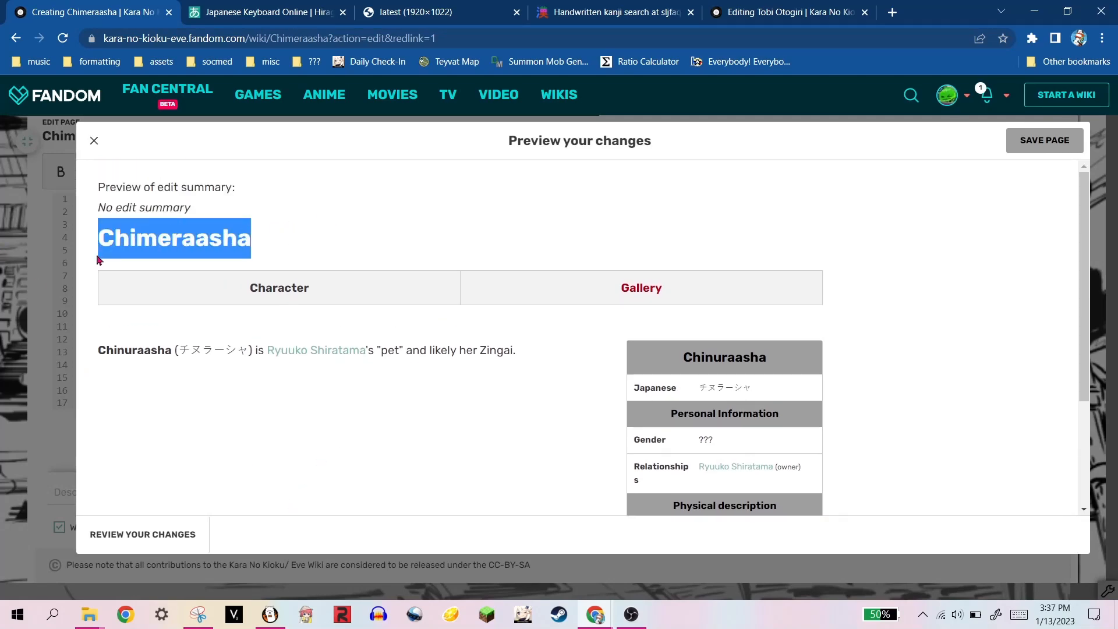
click(94, 141)
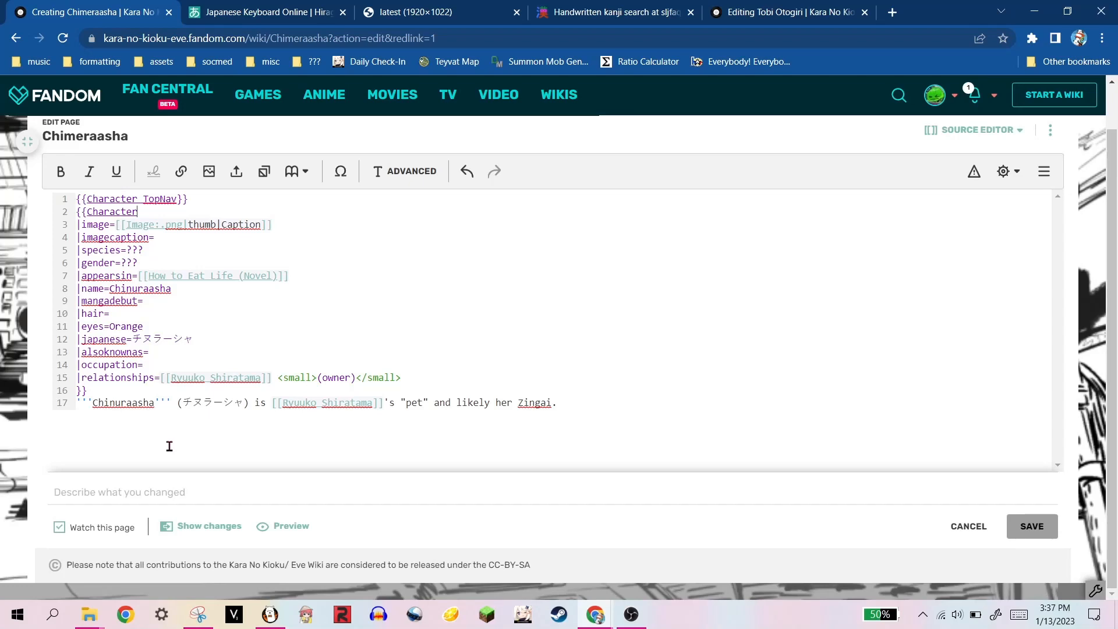
- Enter the edit summary "in the process of making this better - working on tutorial thing" and save the page after previewing it
click(149, 492)
text(in the process of making this better - working on tutorial thing)
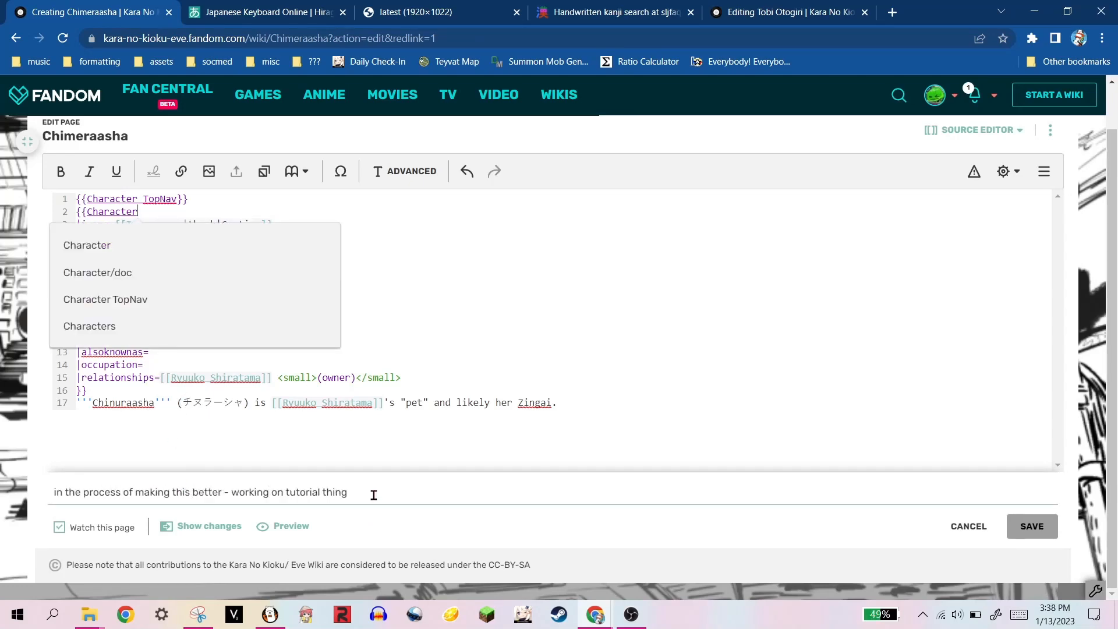
click(285, 526)
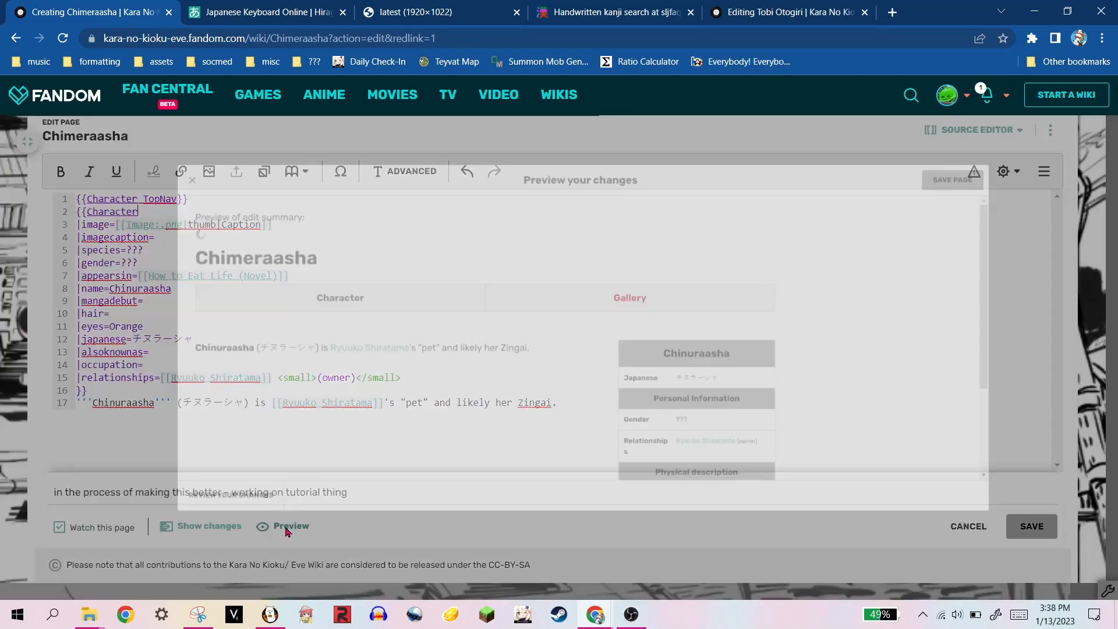
scroll(364, 424, down, 3)
click(1038, 146)
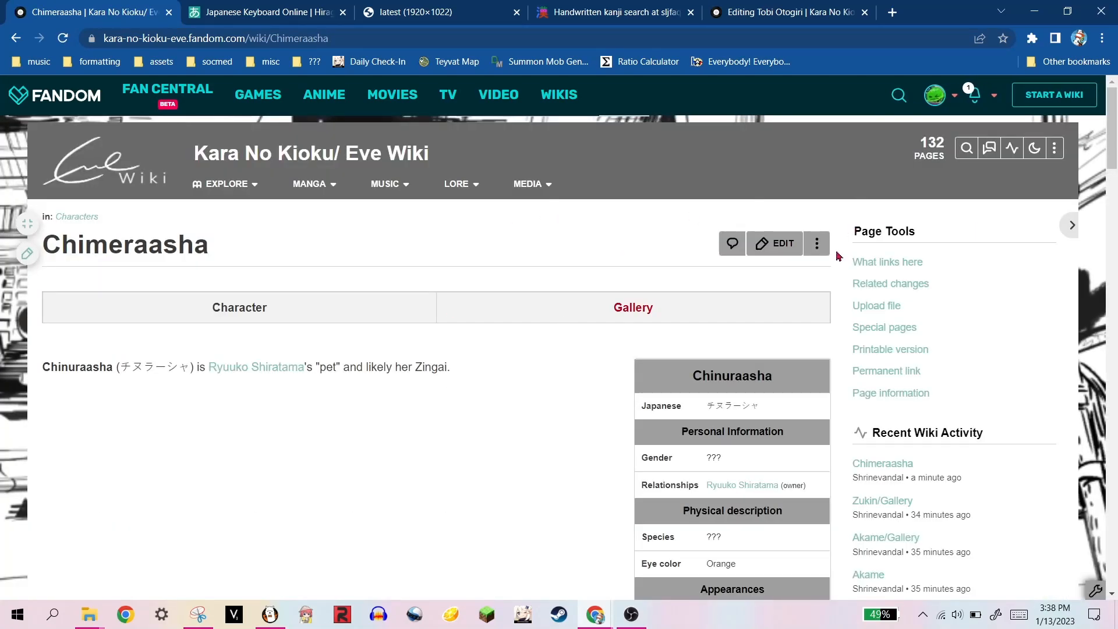
- Start moving the Chimeraasha page, keeping the (Main) namespace and entering Chinuraasha as the new title
click(817, 245)
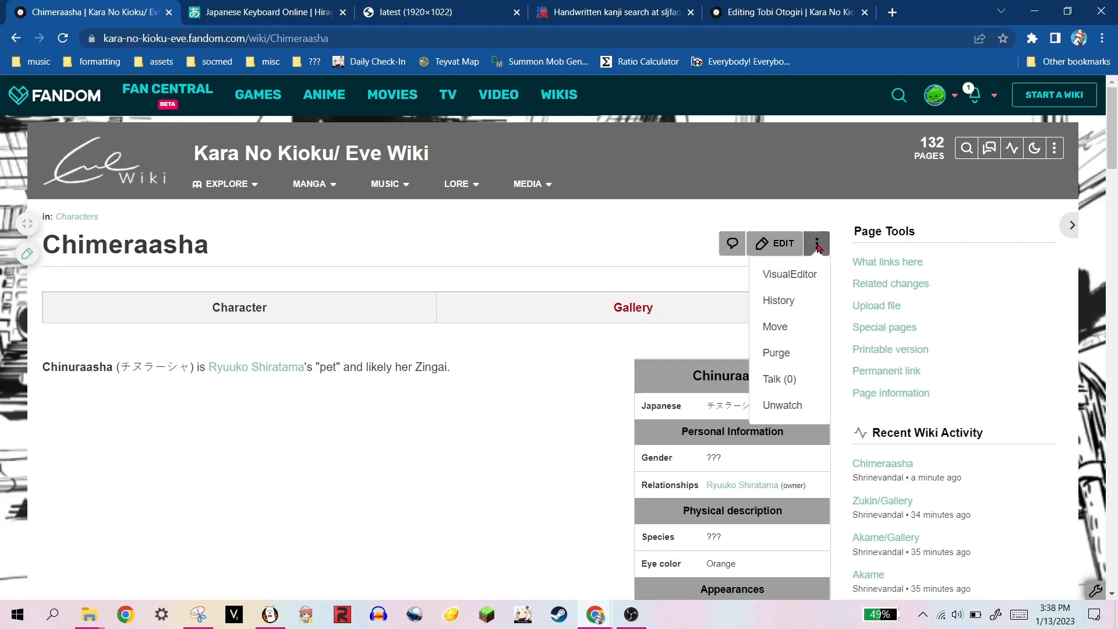
click(777, 327)
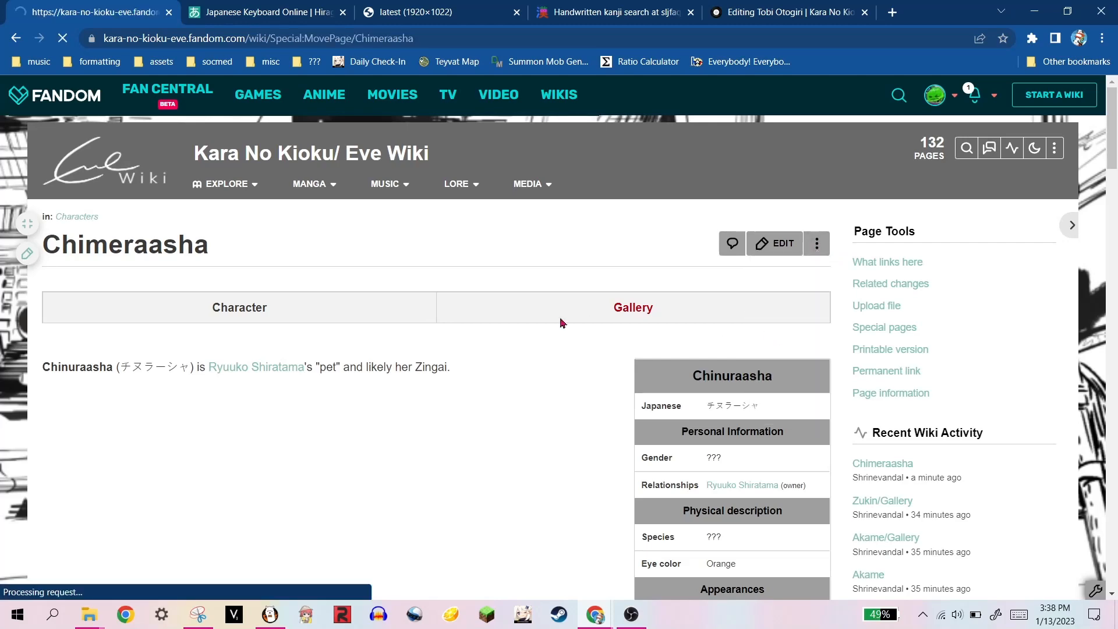
scroll(195, 392, down, 3)
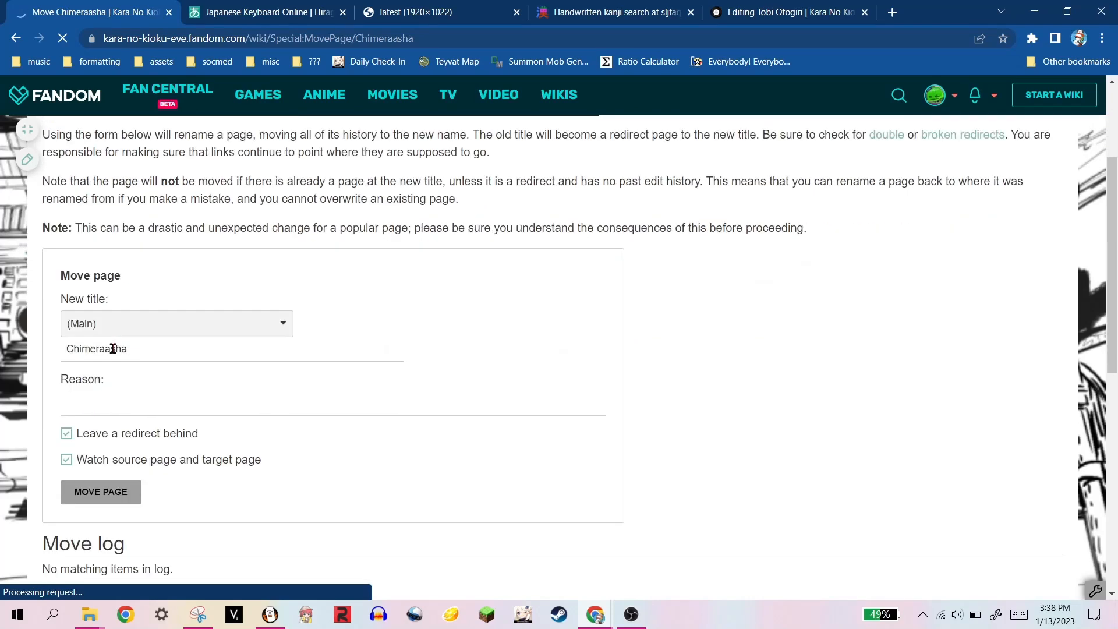
click(111, 331)
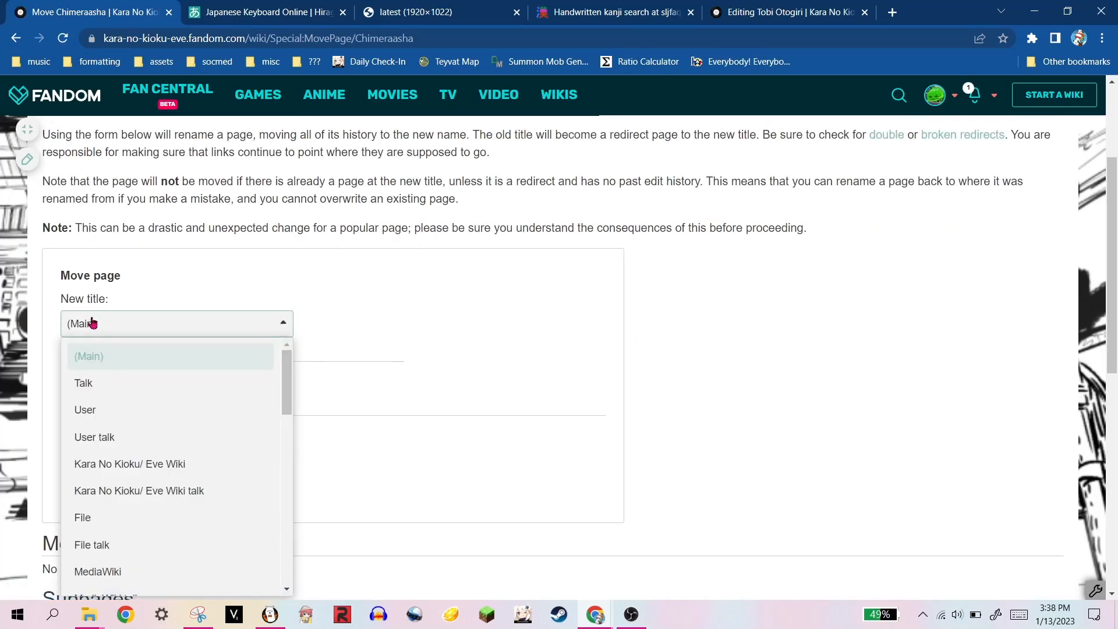
click(93, 323)
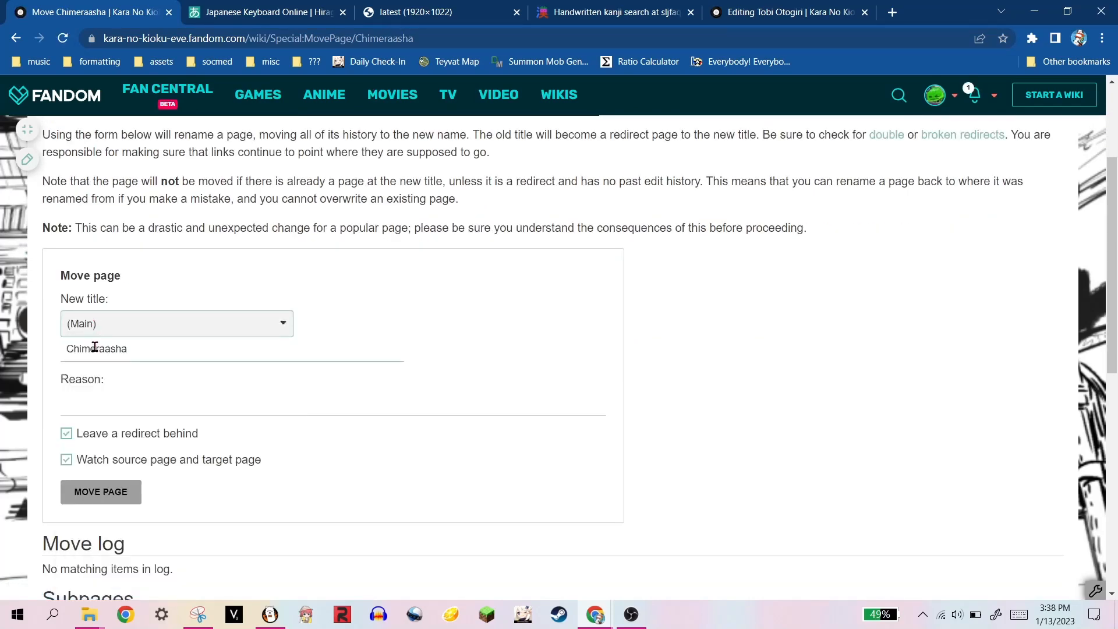
click(94, 347)
key(BackSpace)
key(BackSpace)
text(nu)
- Enter "Made a typo at first and am now fixing" as the reason for the move
click(146, 406)
text(Made a typo at first and am now fixing)
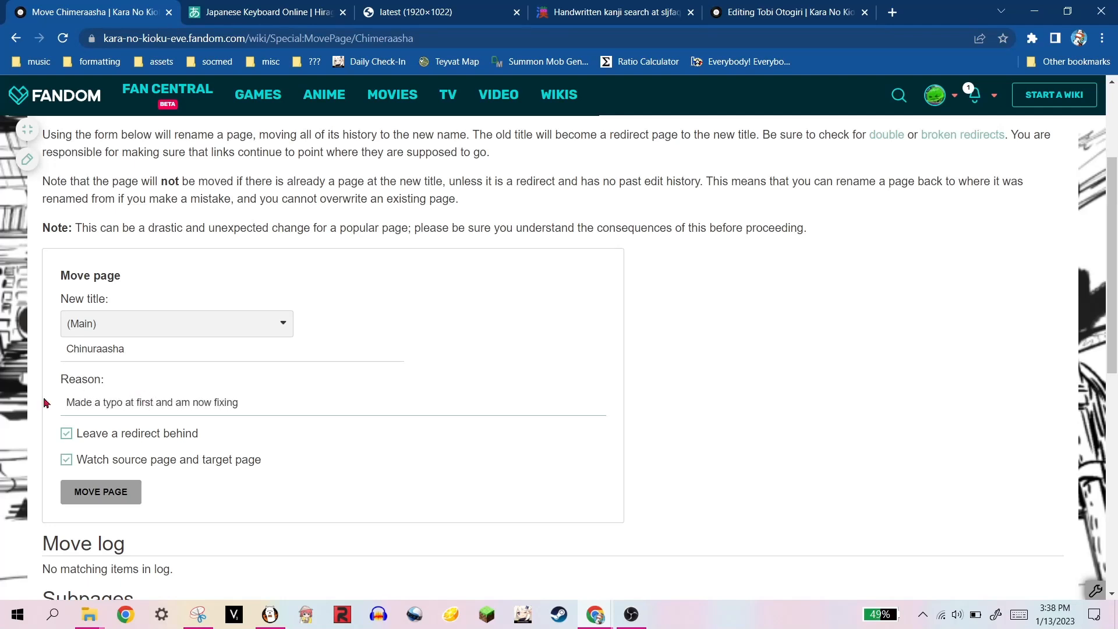
triple_click(266, 402)
click(87, 349)
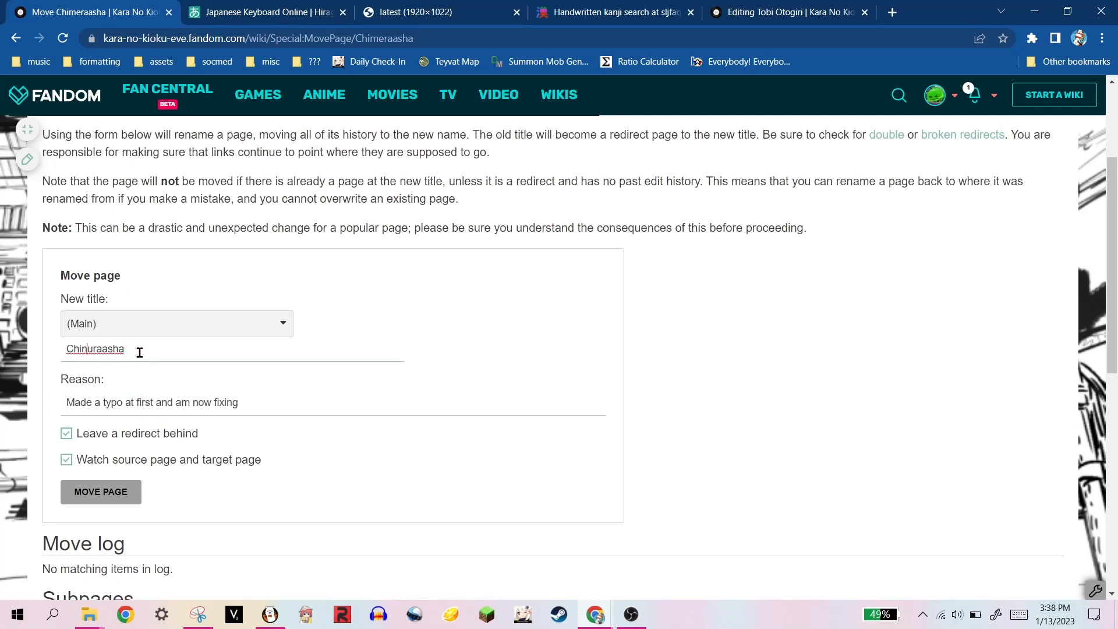
- Turn off leaving a redirect behind and carry out the page move
scroll(93, 392, down, 1)
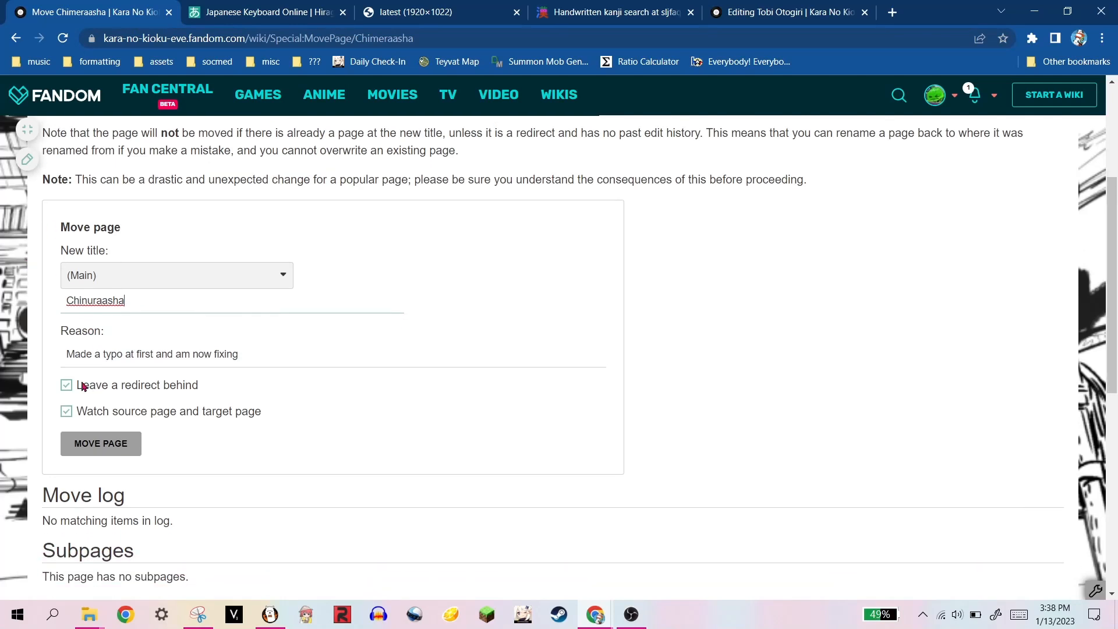
click(68, 385)
scroll(78, 201, up, 3)
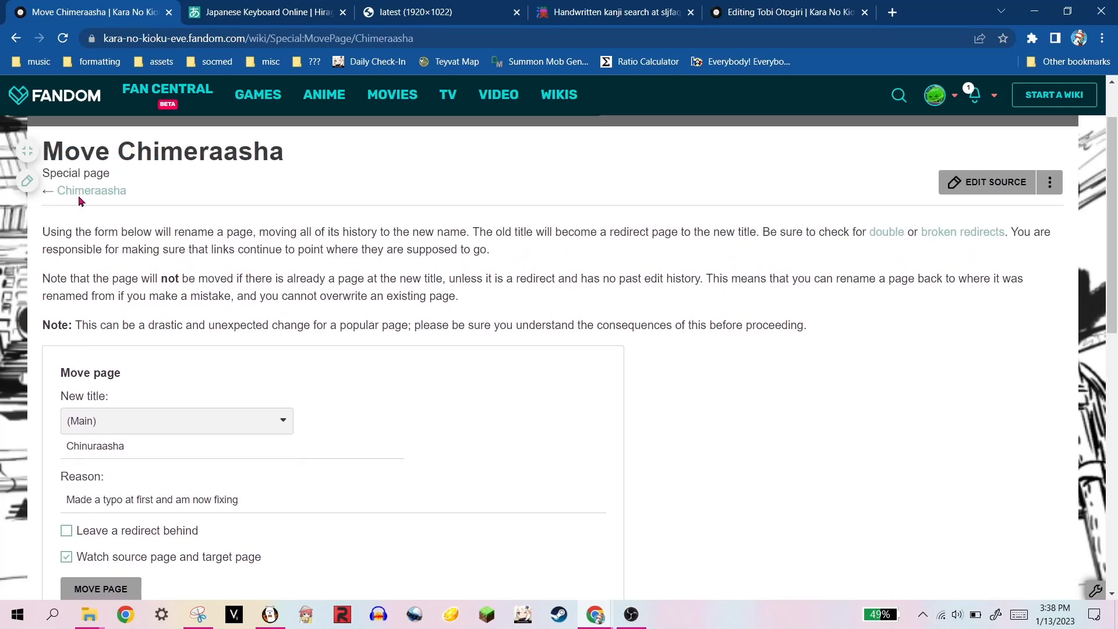
scroll(80, 200, down, 3)
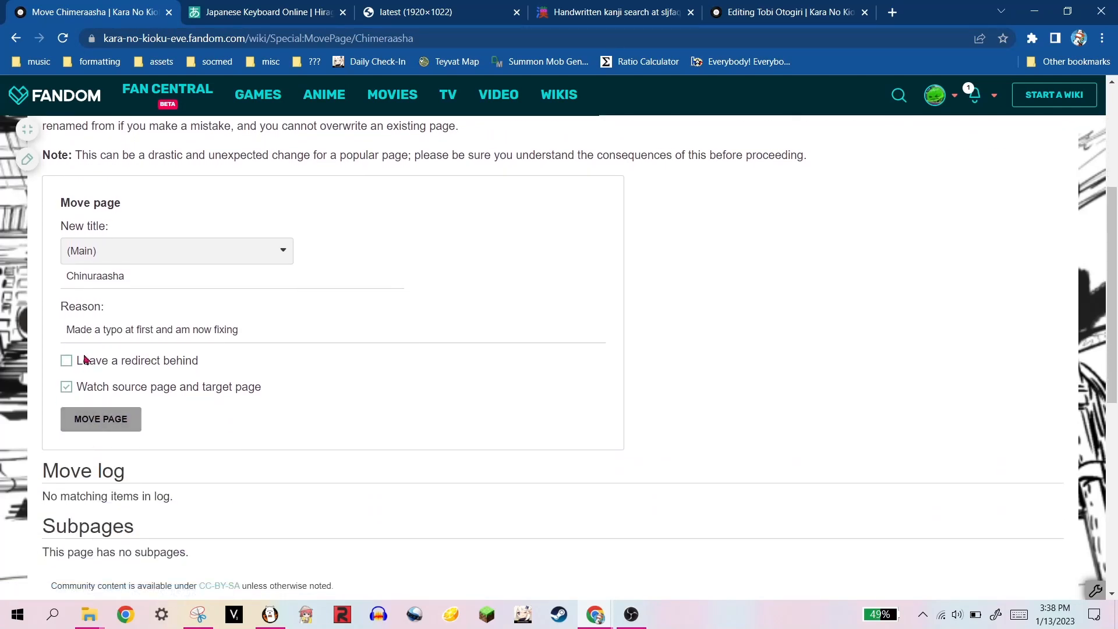
click(78, 428)
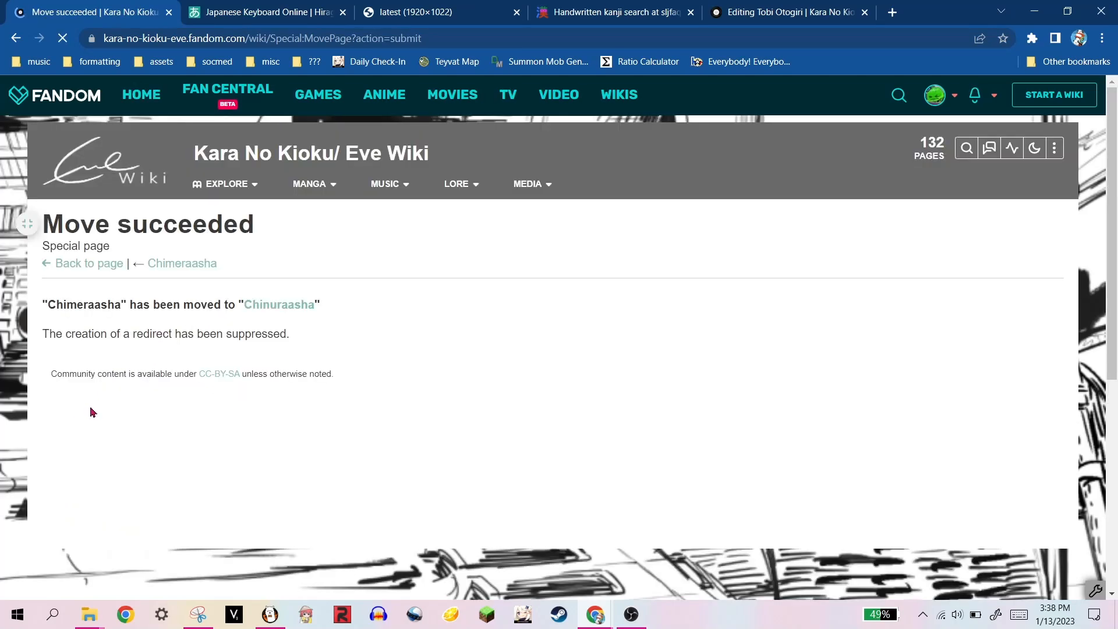
- Check the old Chimeraasha address, then follow its move log link to the Chinuraasha article and inspect the title and intro
click(211, 266)
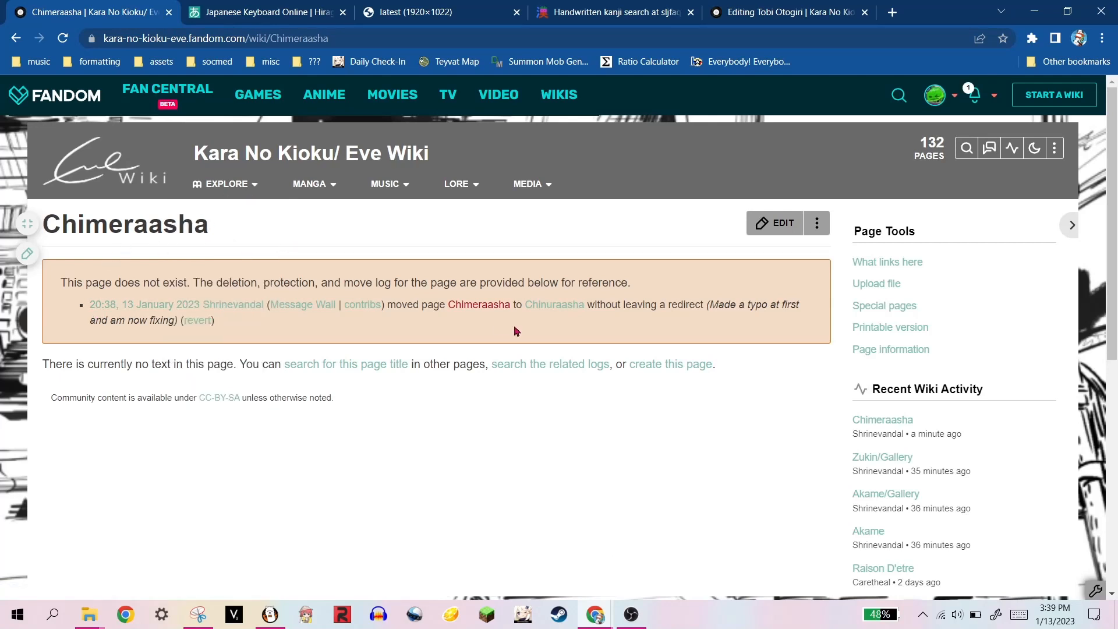
drag(86, 224, 544, 305)
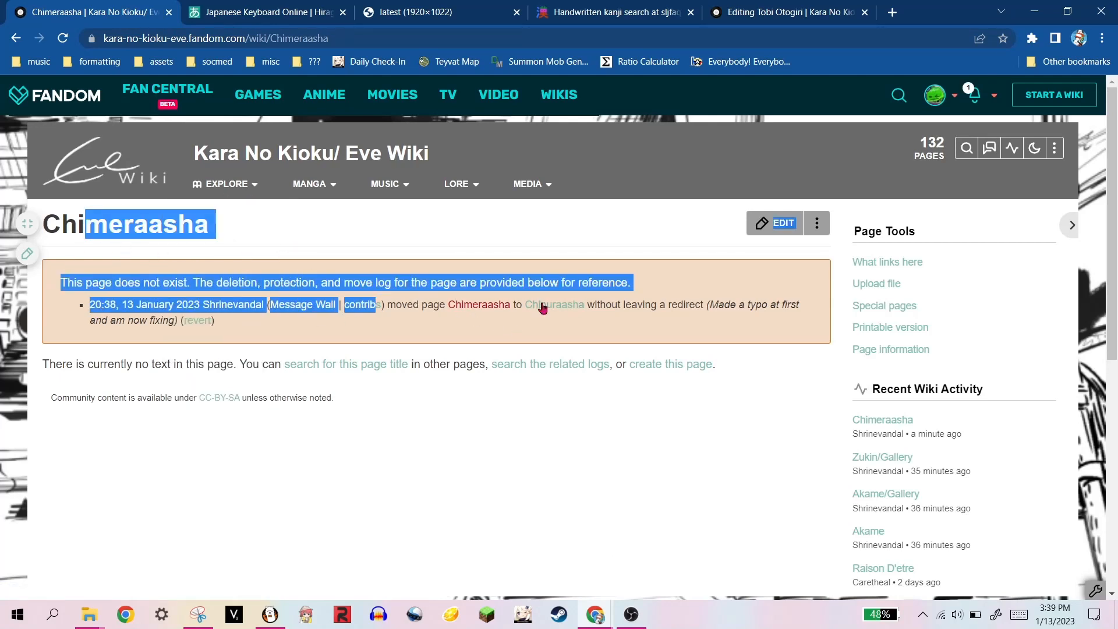
click(544, 305)
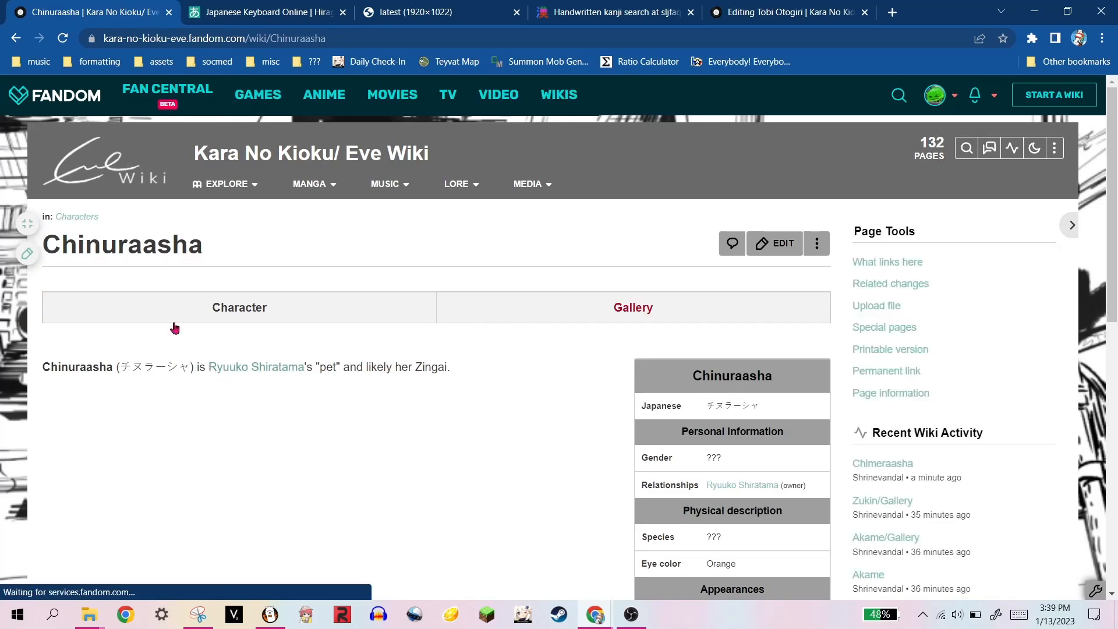
drag(237, 255, 51, 244)
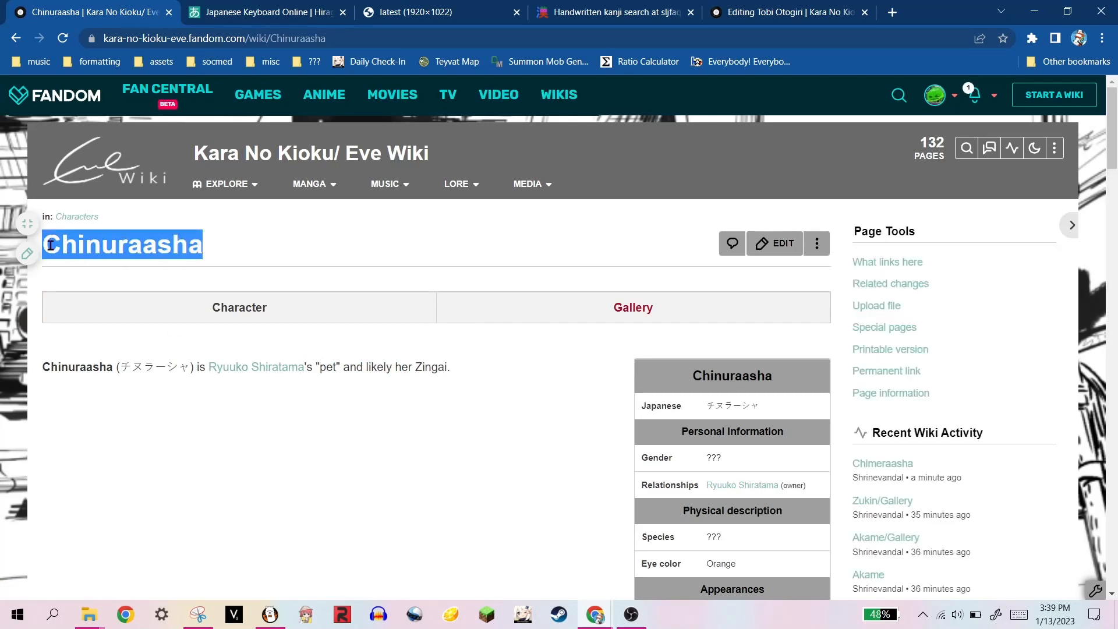
drag(107, 368, 252, 370)
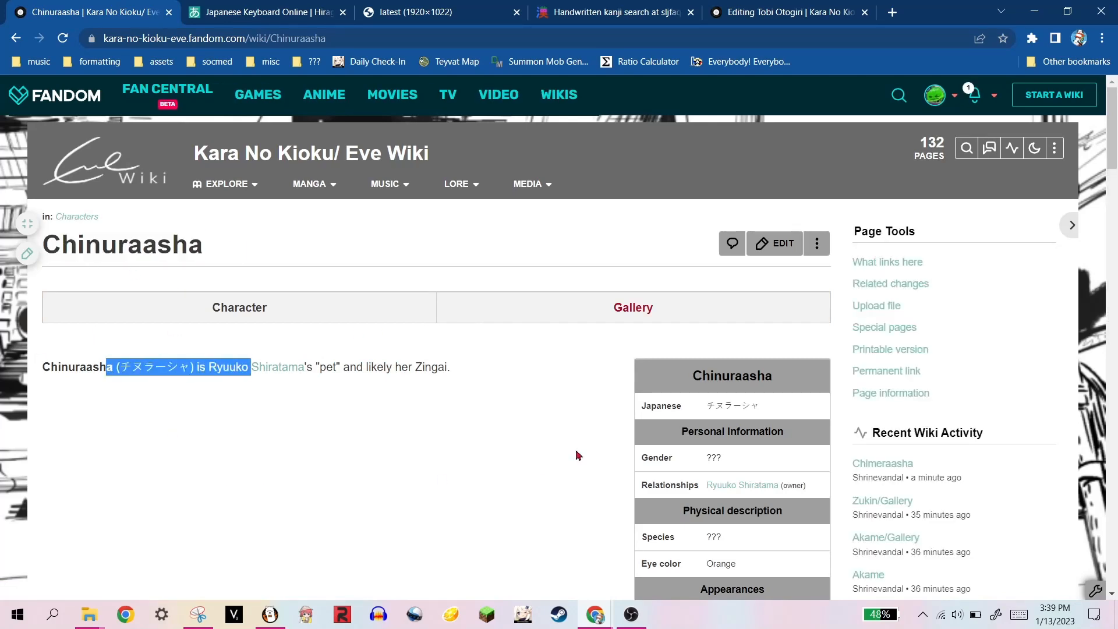
- Follow the Ryuuko Shiratama link in the Chinuraasha intro to open that character's article
scroll(578, 451, down, 3)
click(526, 420)
scroll(525, 419, up, 3)
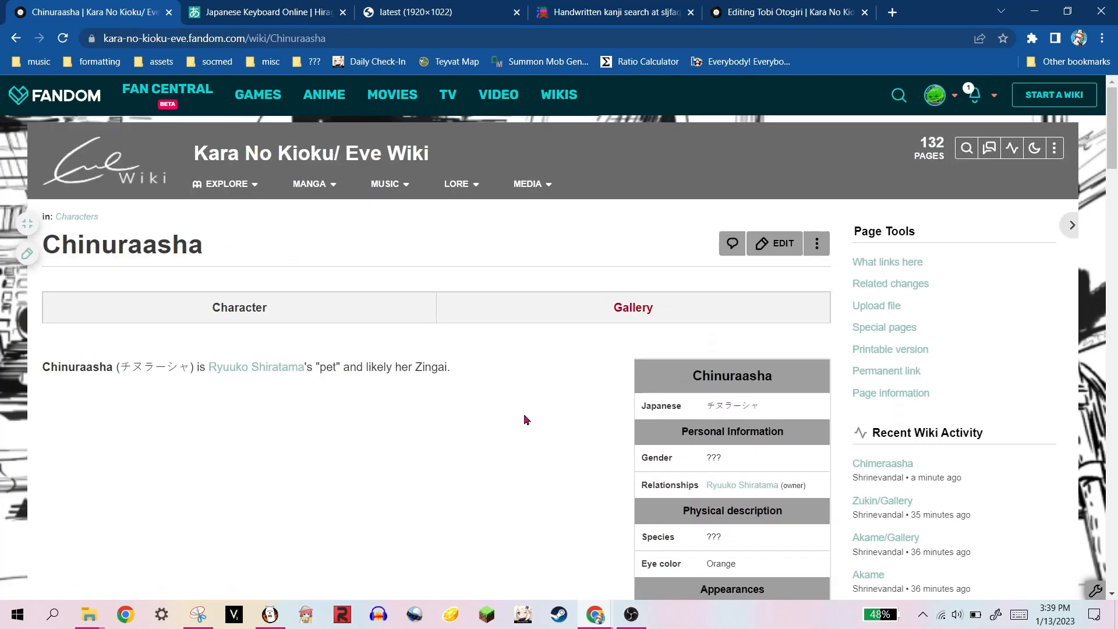
scroll(664, 344, down, 1)
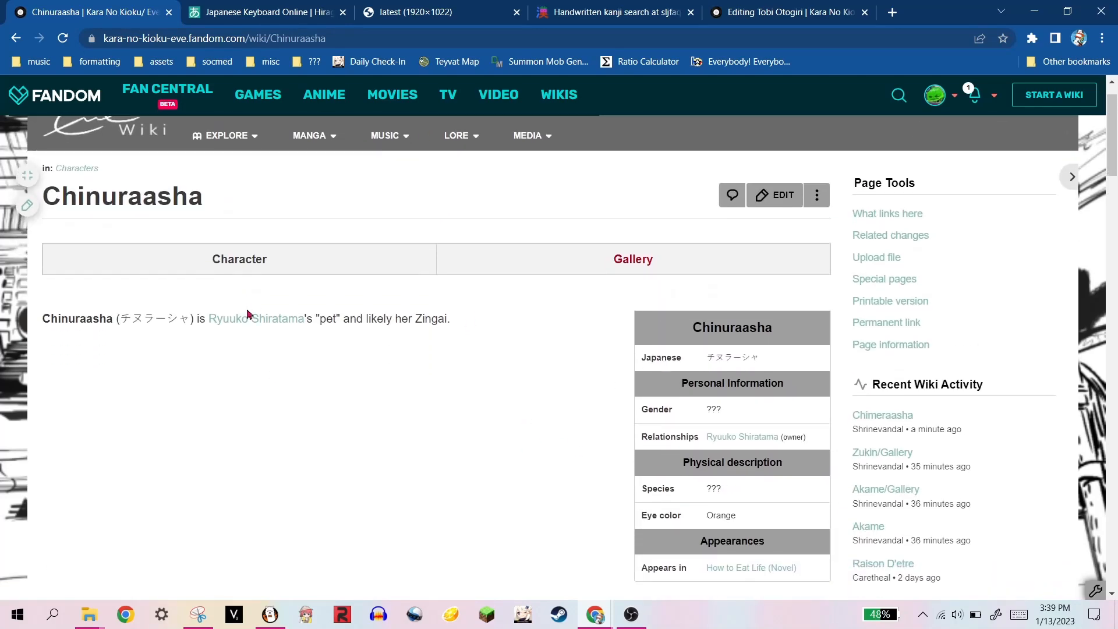
click(247, 322)
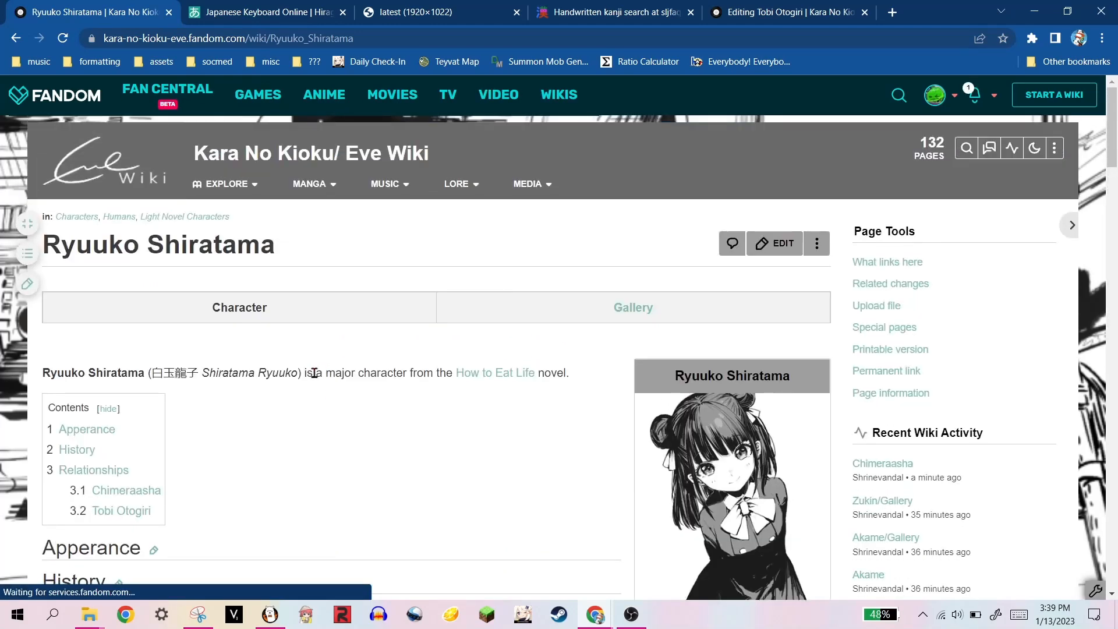
- Copy the italic name Shiratama Ryuuko from the intro and load the wiki page address with that reversed name as the title
drag(314, 254, 54, 244)
drag(274, 245, 58, 246)
click(212, 417)
drag(201, 373, 299, 374)
key(ctrl+c)
double_click(271, 38)
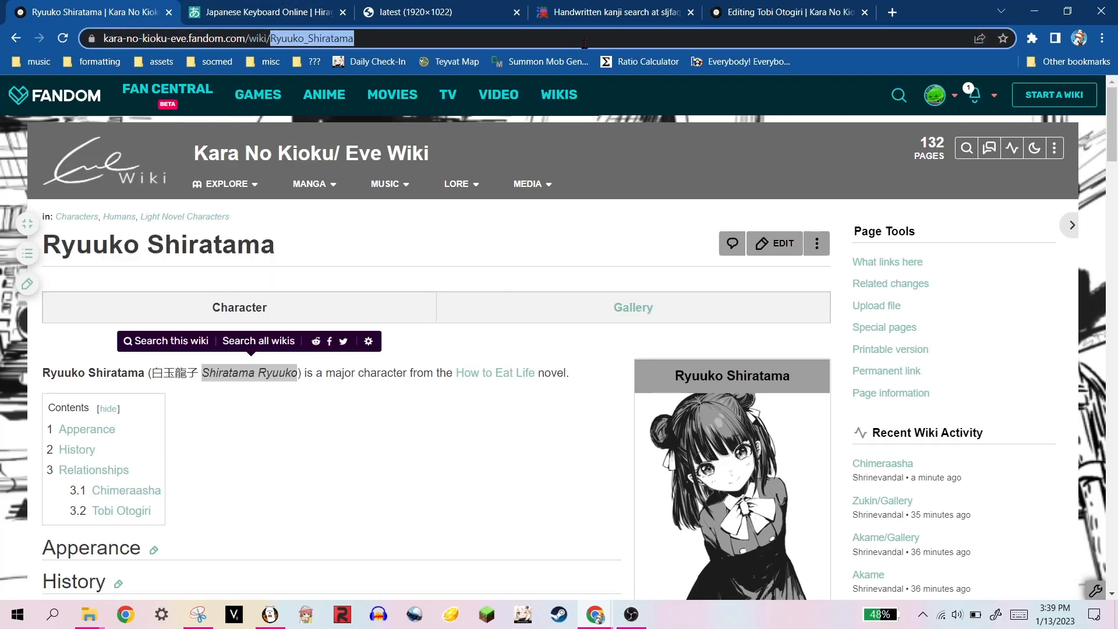
key(ctrl+v)
key(Return)
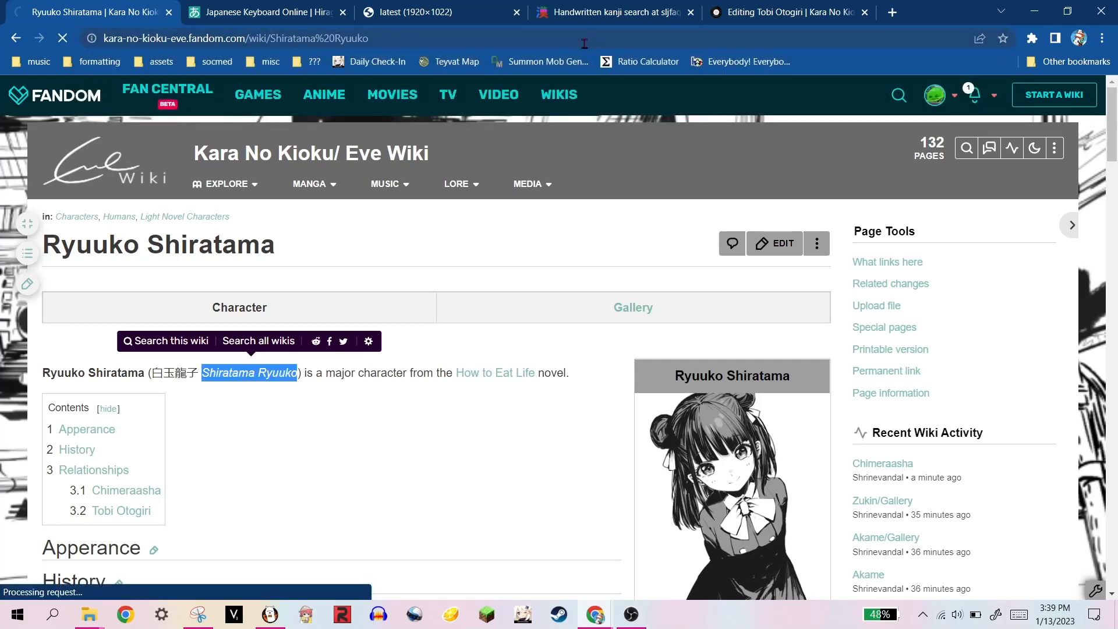
click(317, 40)
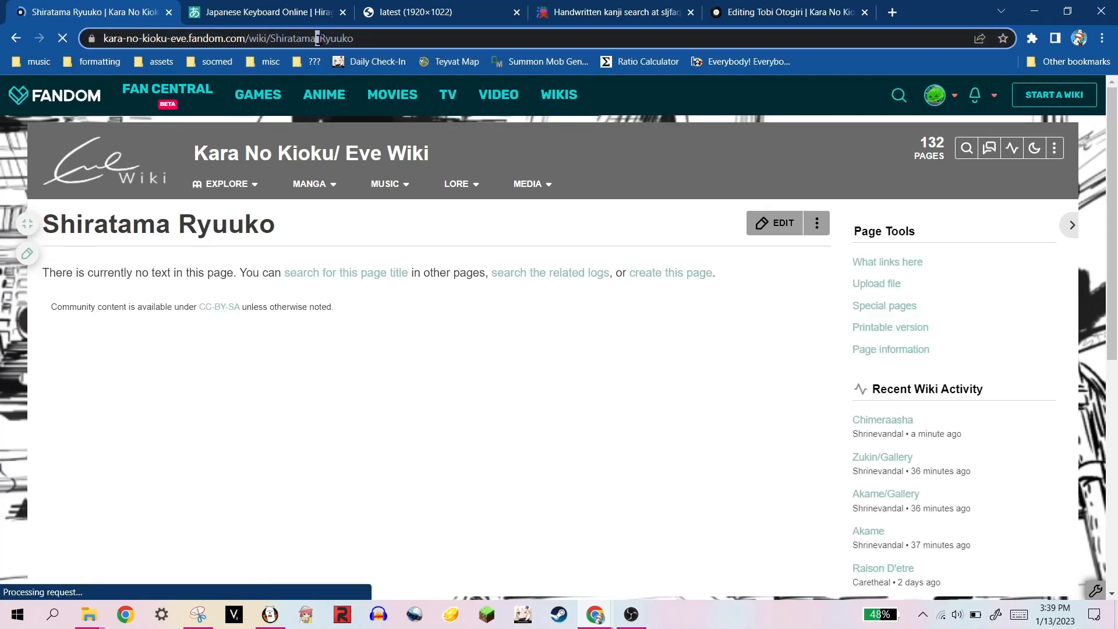
click(318, 449)
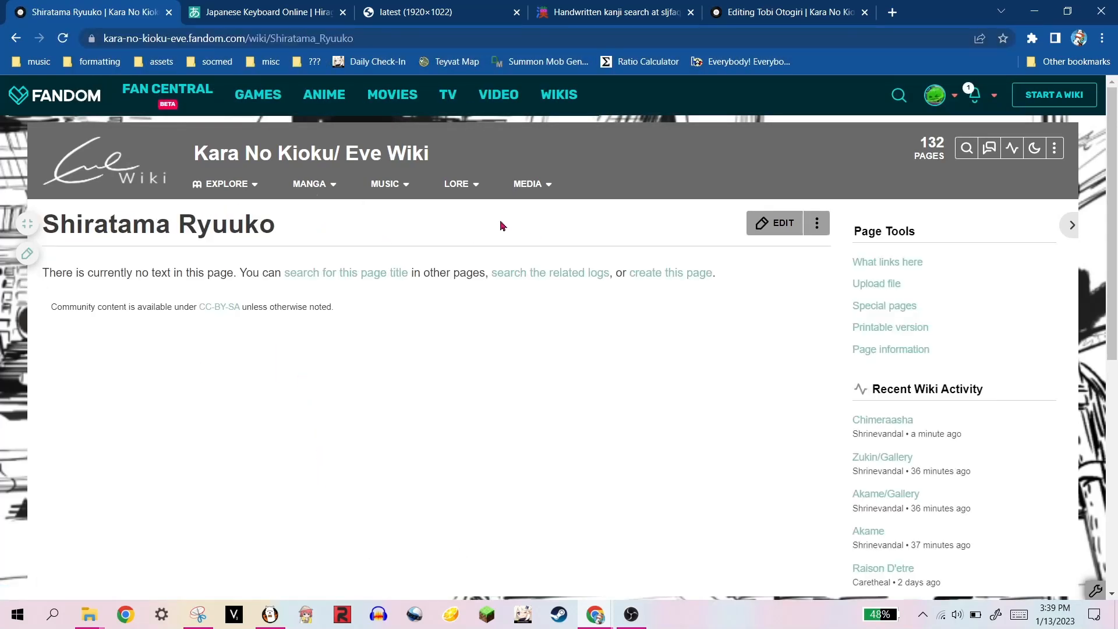
- Create the Shiratama Ryuuko page containing #REDIRECT [[Ryuuko Shiratama]], check its preview and save it
click(784, 223)
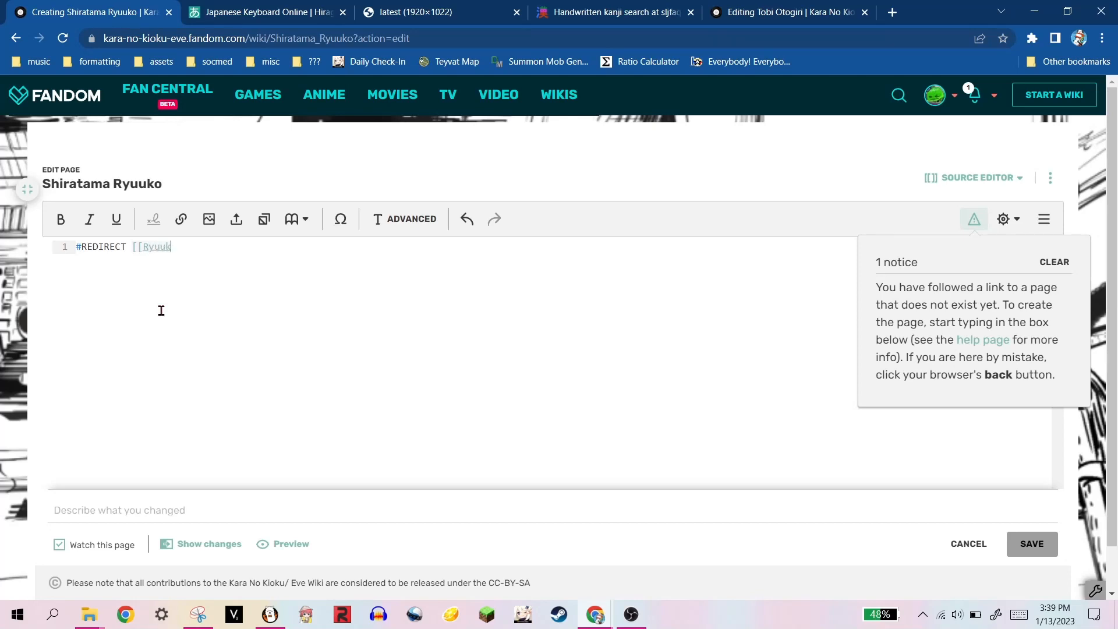
text(Shiratama)
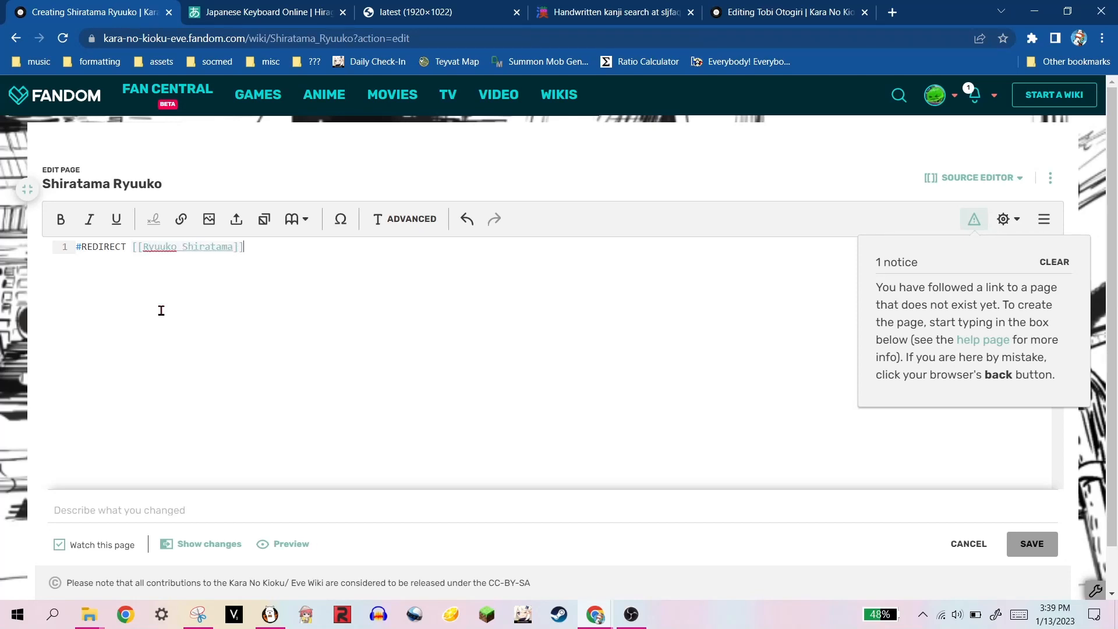
click(289, 543)
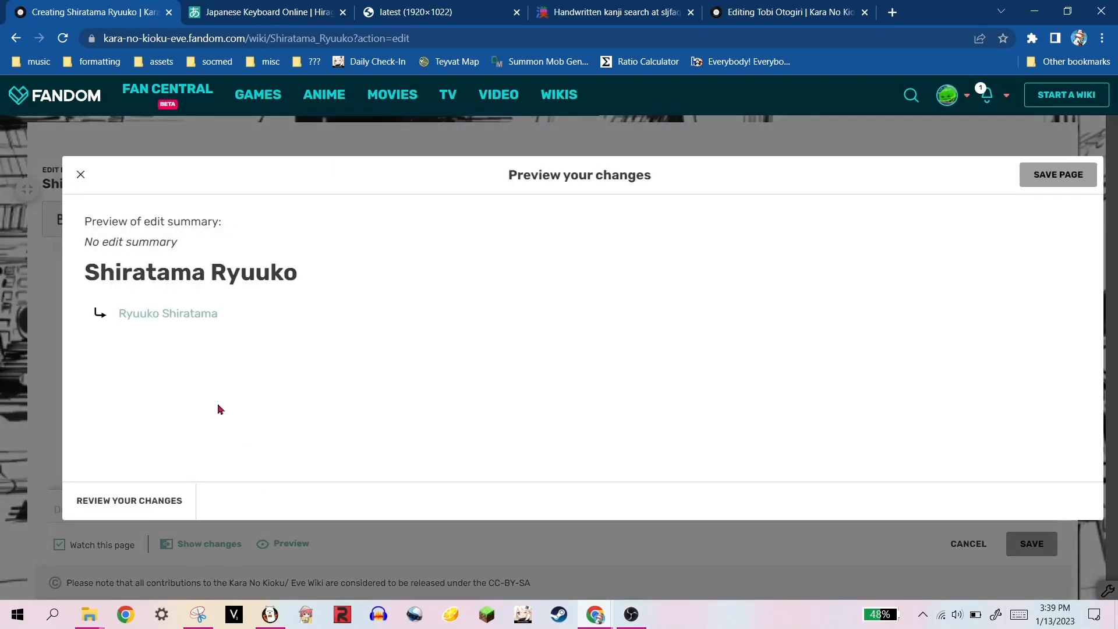
drag(132, 315, 145, 321)
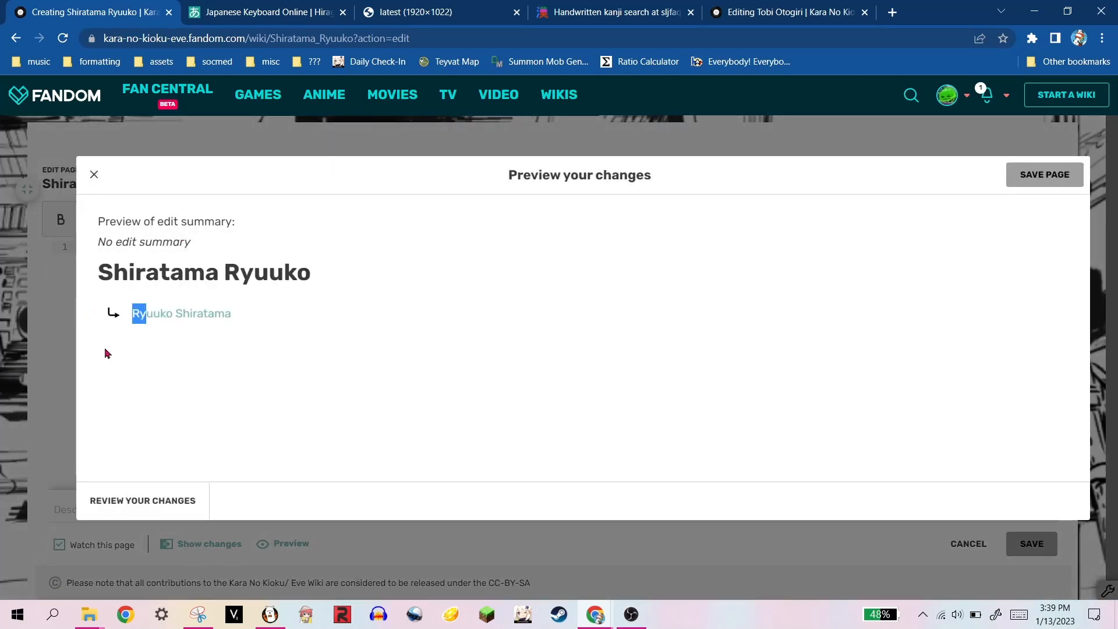
click(101, 326)
click(1045, 175)
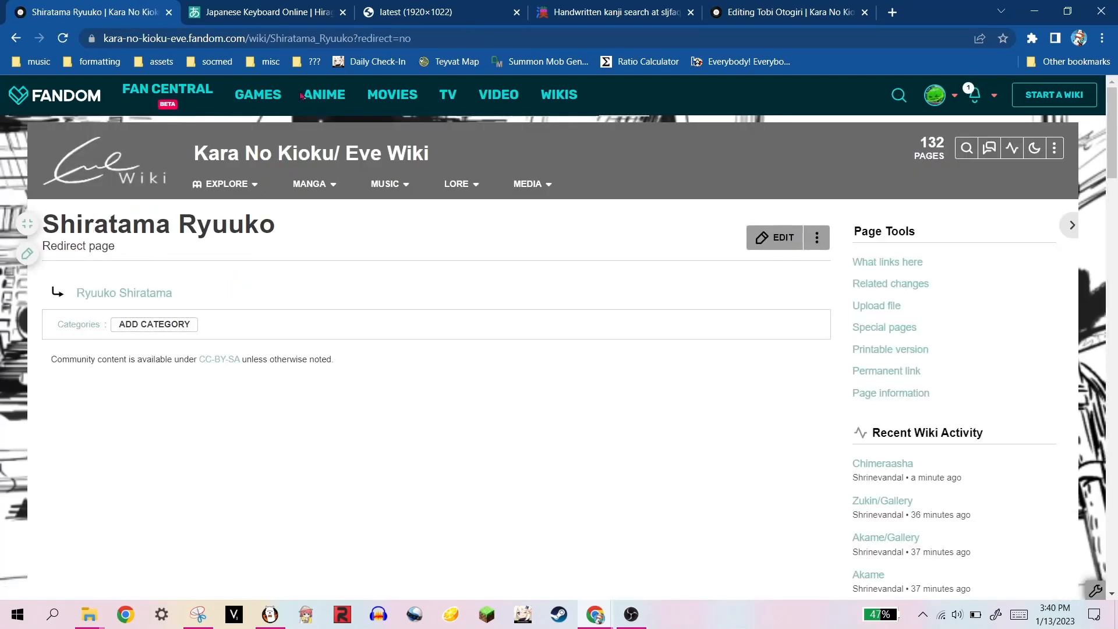
- Test the redirect by loading the Shiratama_Ryuuko address without ?redirect=no and check the title of the page reached
click(325, 38)
click(394, 39)
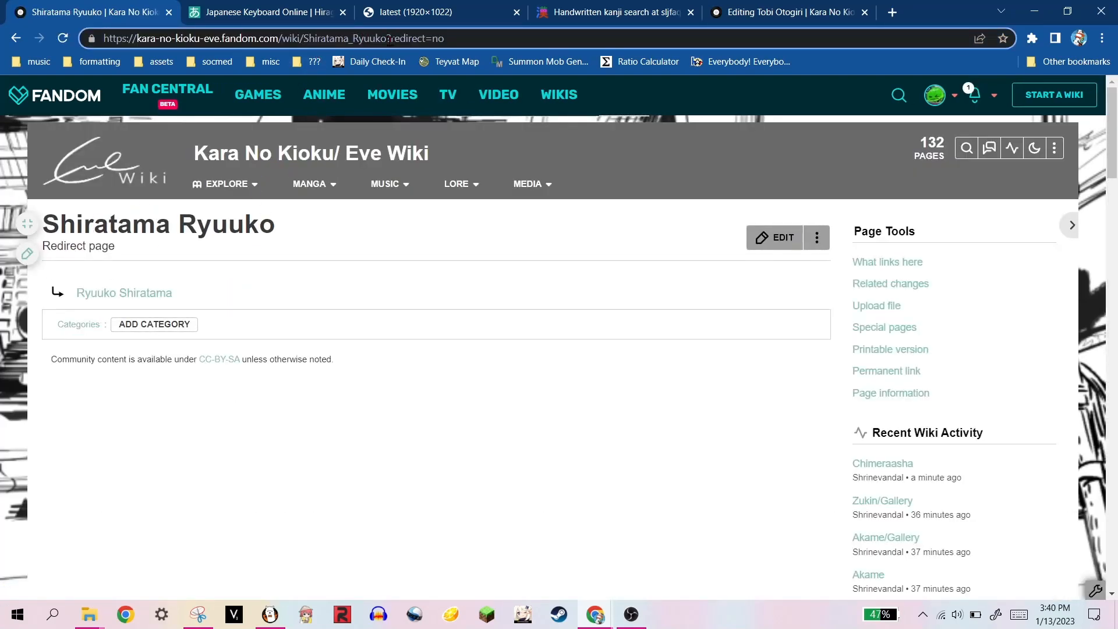
drag(390, 38, 454, 43)
key(BackSpace)
key(BackSpace)
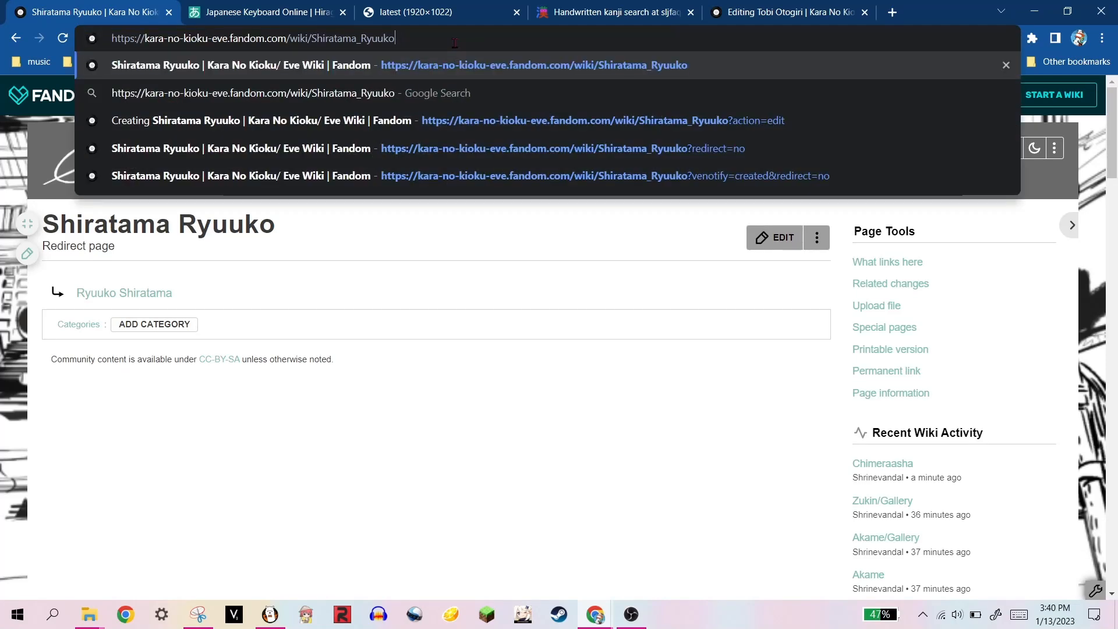
key(Return)
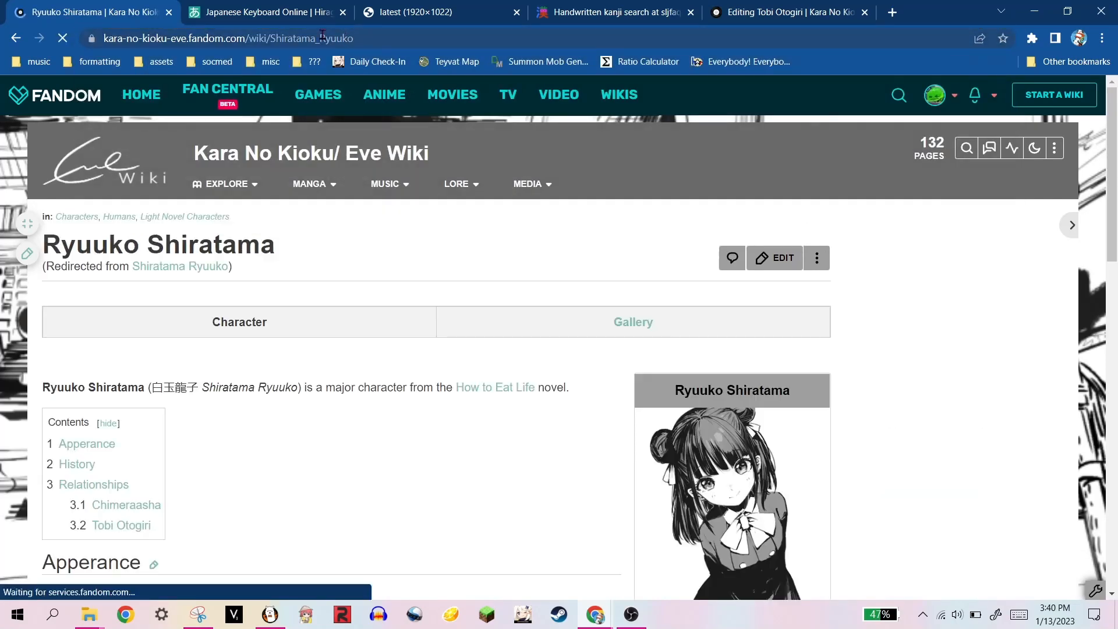
drag(46, 247, 274, 277)
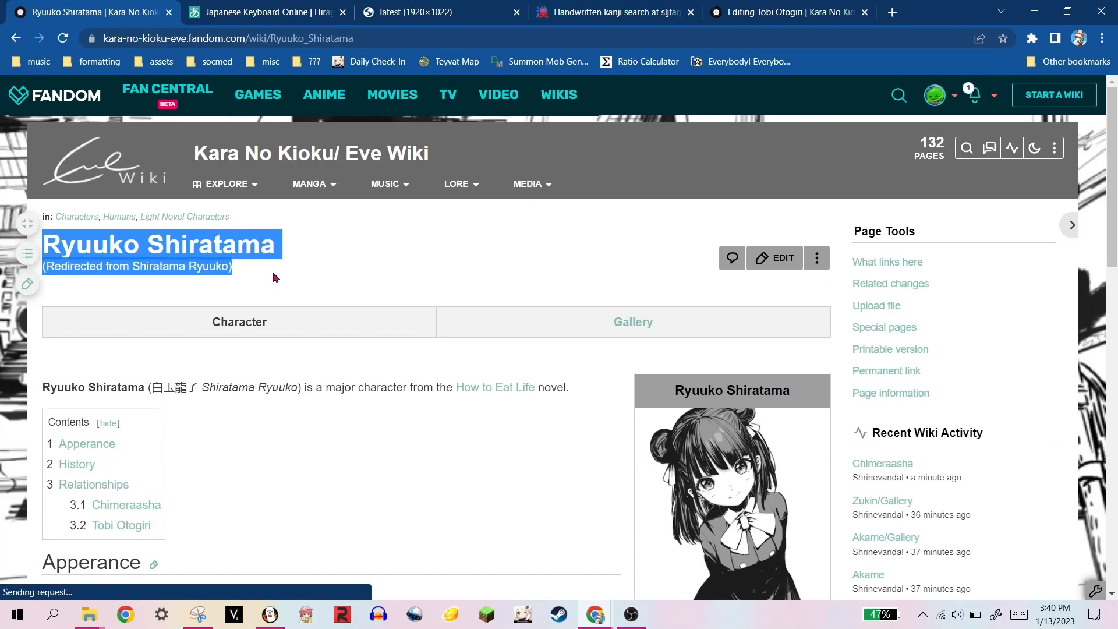
click(339, 243)
- Examine the Ryuuko Shiratama article's title, intro and Relationships section for the pet's old name
scroll(339, 244, down, 3)
scroll(340, 244, up, 3)
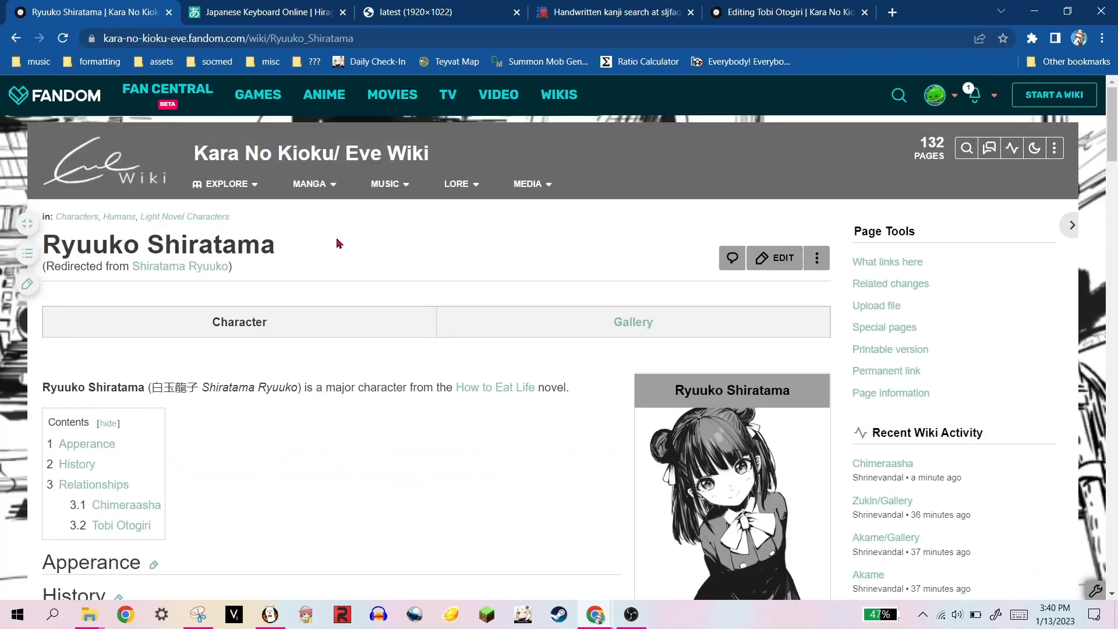
scroll(703, 431, down, 1)
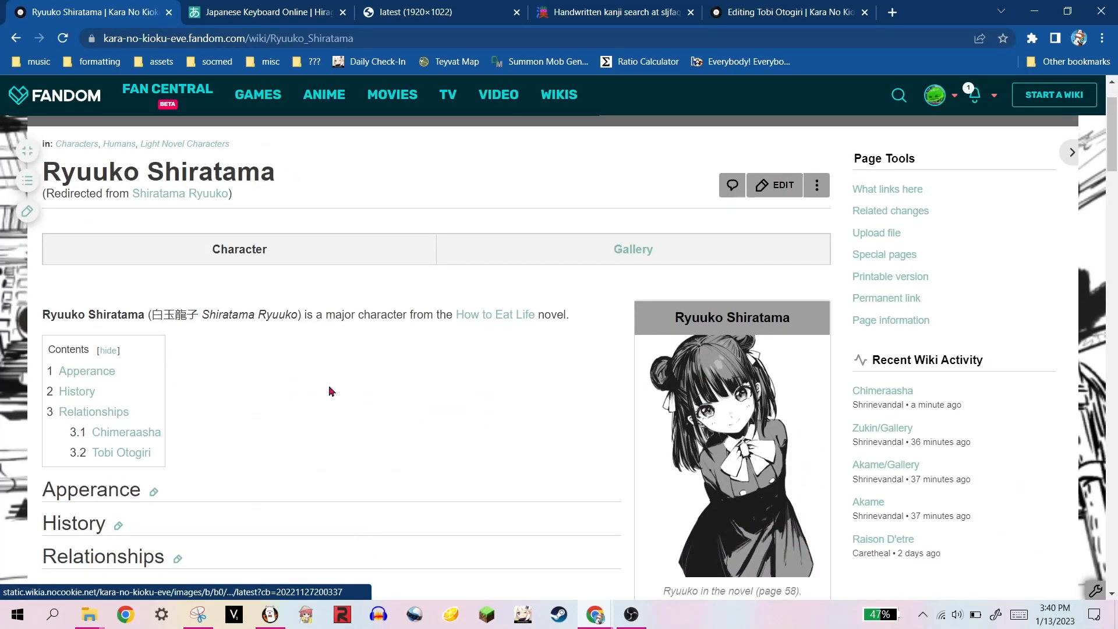
drag(195, 315, 326, 315)
click(329, 383)
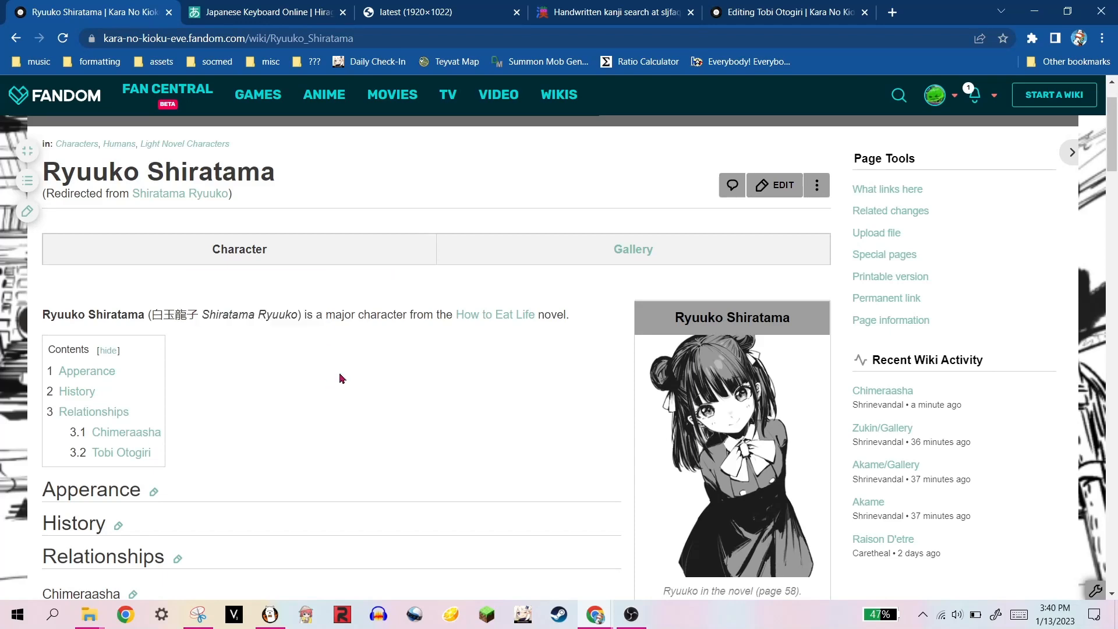
scroll(361, 350, down, 3)
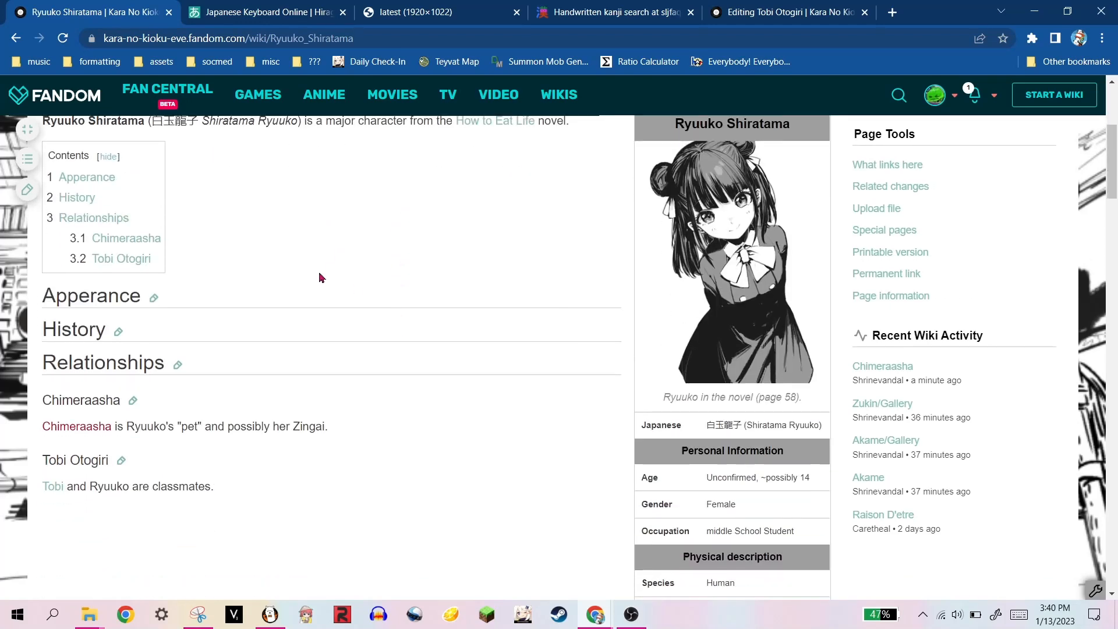
scroll(253, 312, up, 3)
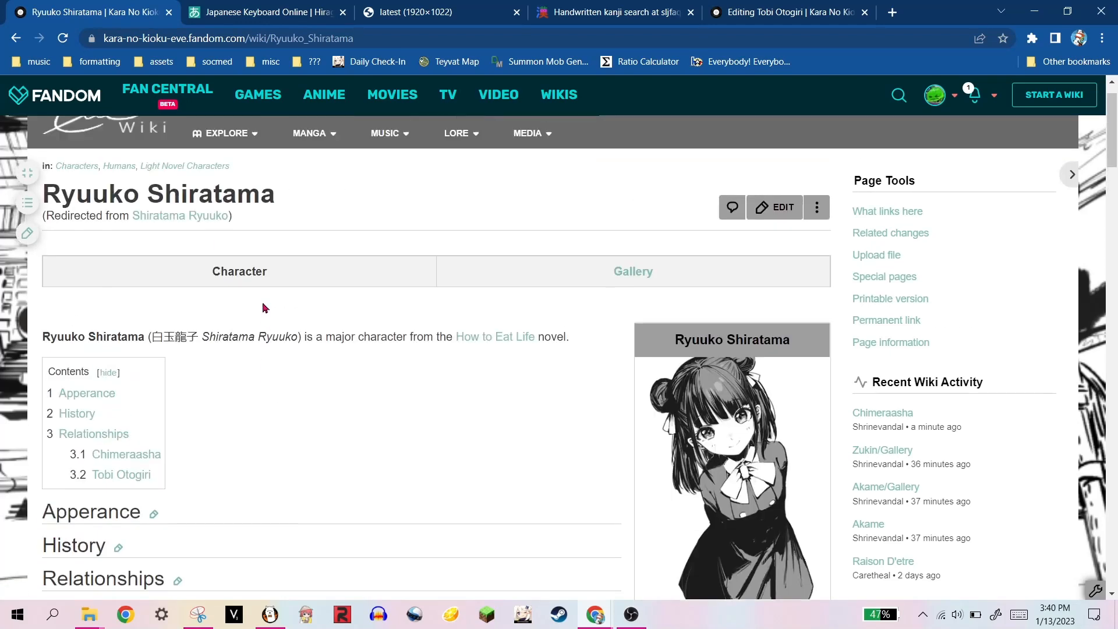
scroll(265, 308, down, 2)
scroll(265, 308, down, 1)
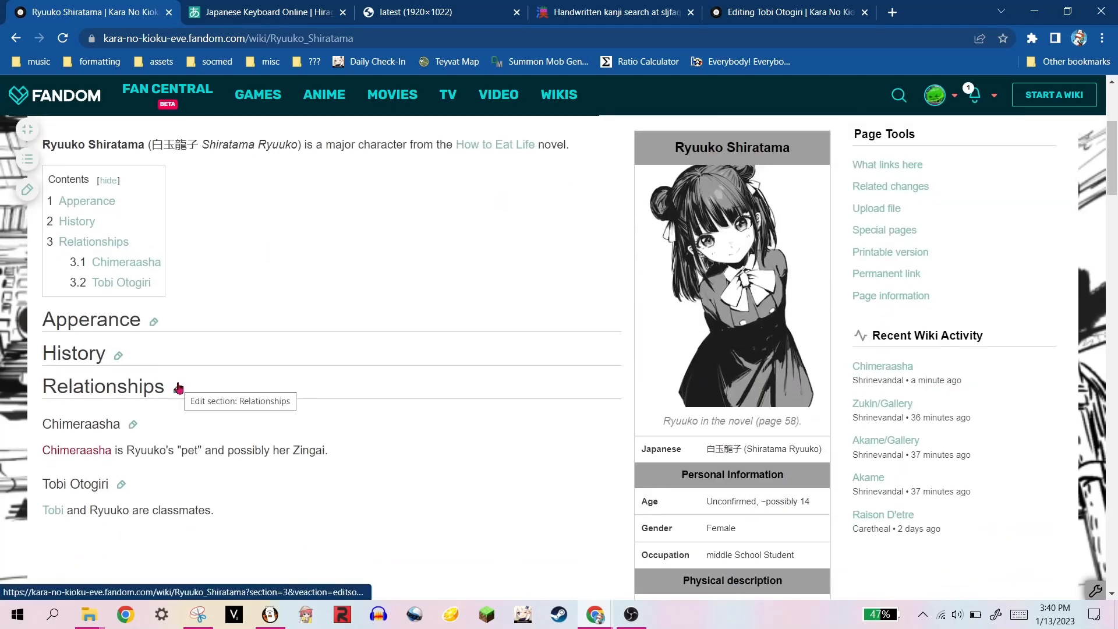
scroll(193, 375, up, 3)
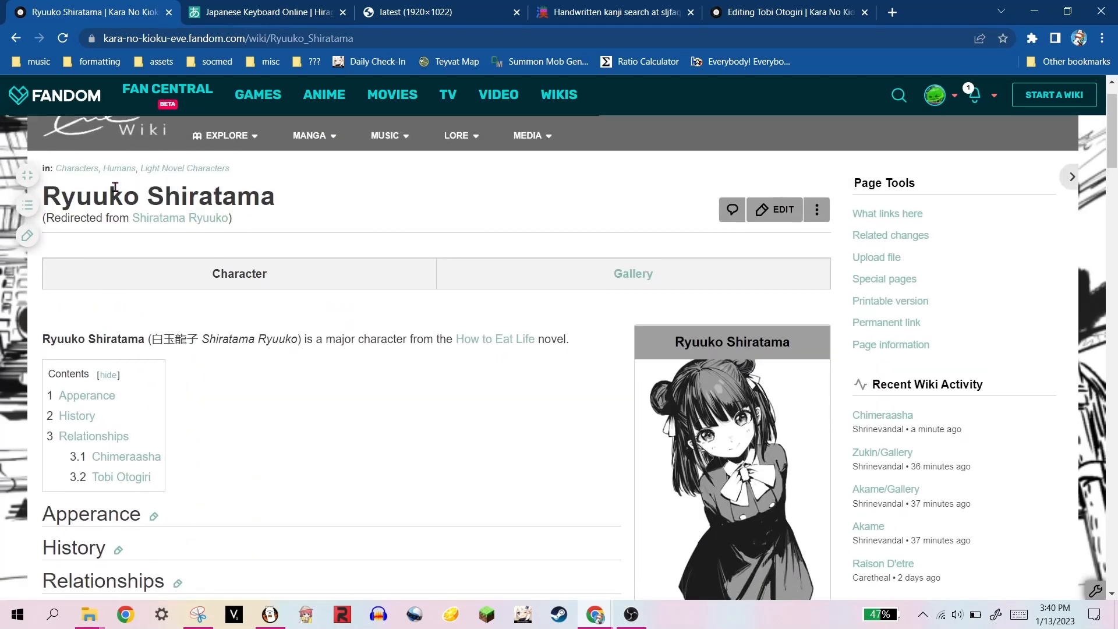
drag(115, 187, 342, 197)
click(342, 198)
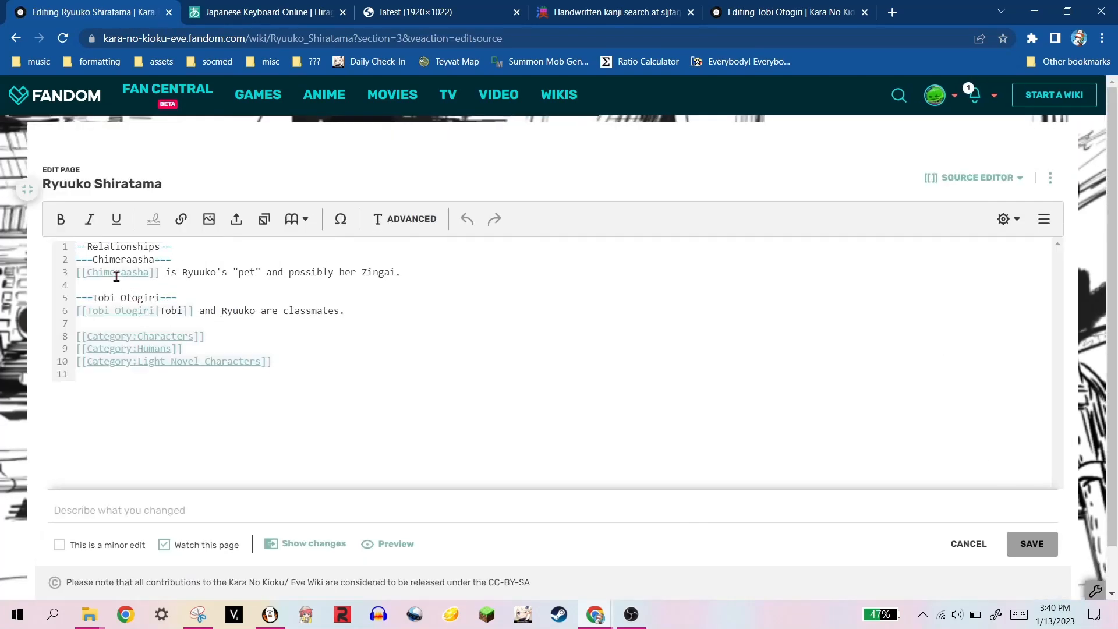
- Edit the Relationships section, changing Chimeraasha to Chinuraasha in both the link and the subheading, and save the article
click(116, 272)
key(BackSpace)
key(BackSpace)
text(nu)
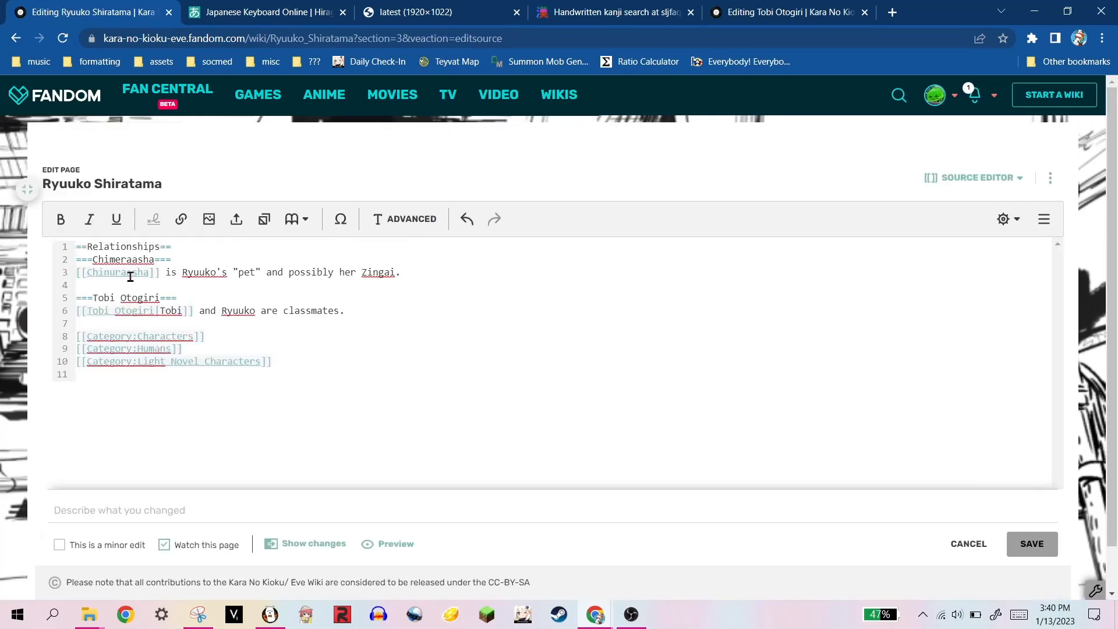
key(Right)
key(BackSpace)
key(BackSpace)
text(nu)
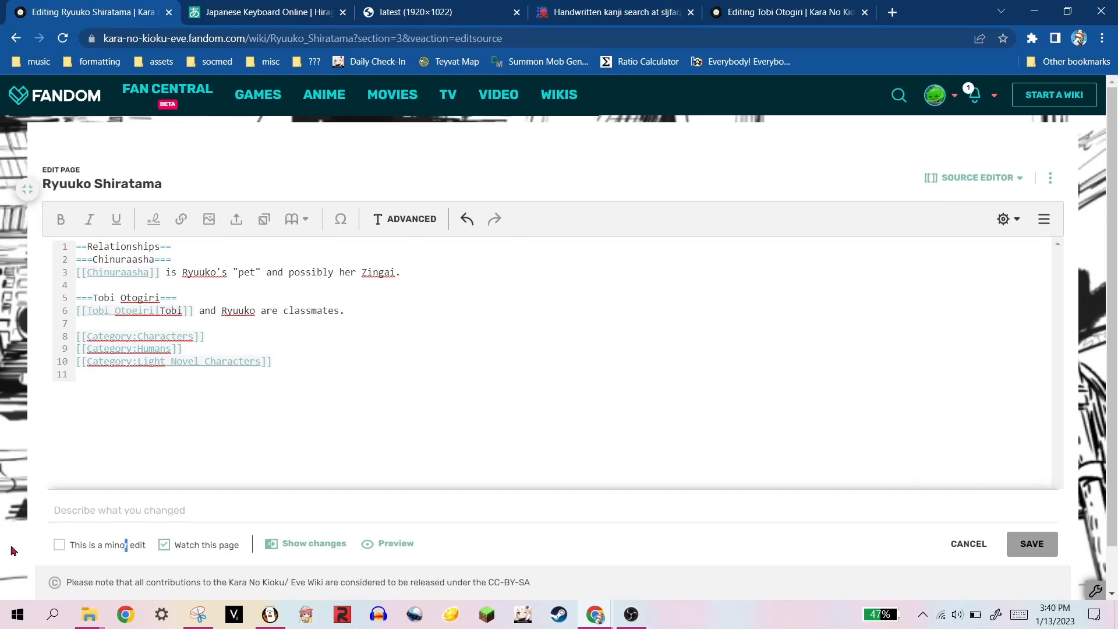
click(125, 545)
click(1031, 543)
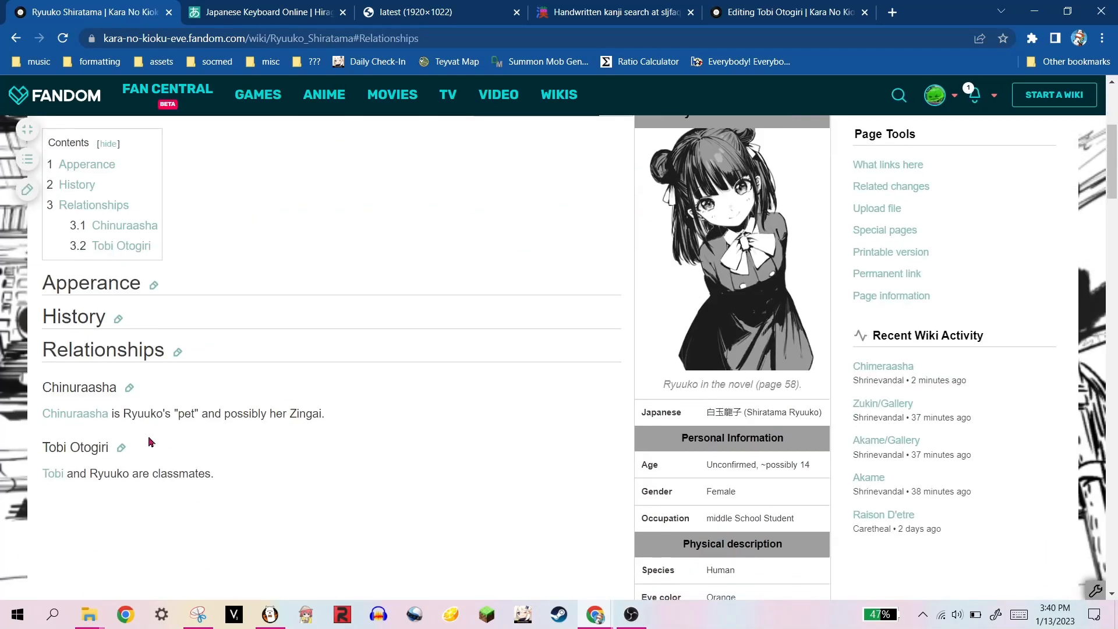
- Test the Chinuraasha link in Relationships and return to Ryuuko Shiratama's article through the link in the pet's intro
click(92, 415)
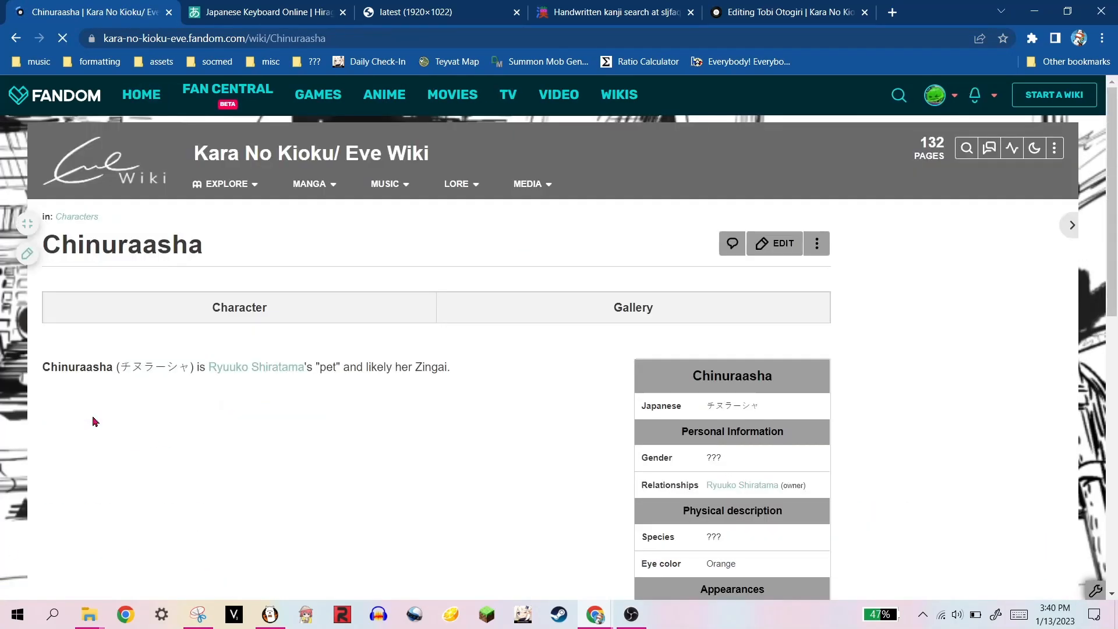
click(264, 367)
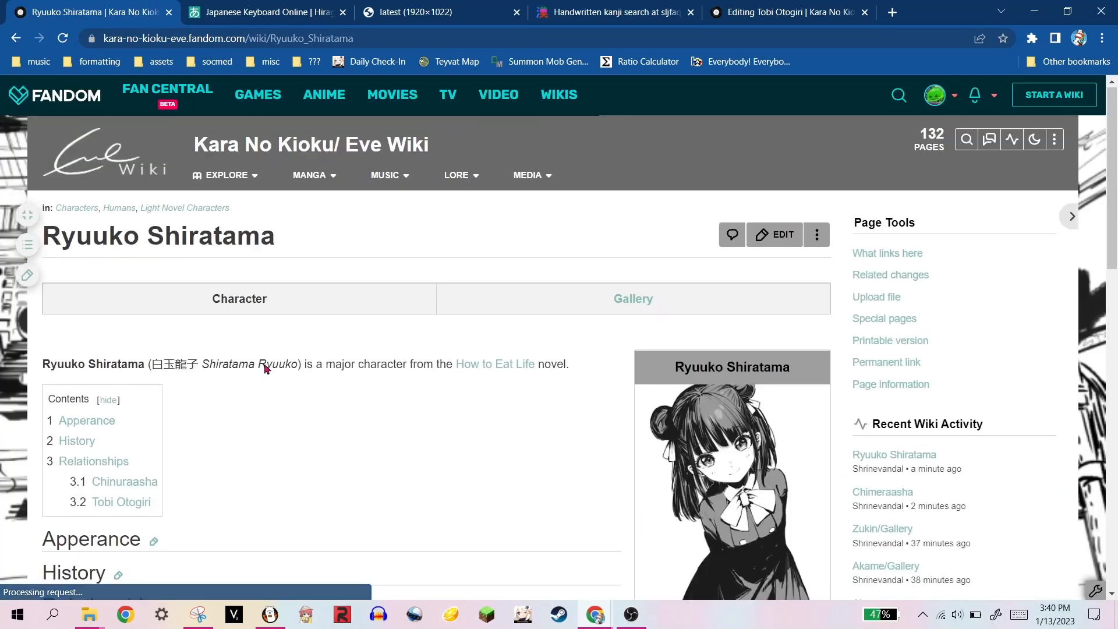
drag(199, 373, 291, 373)
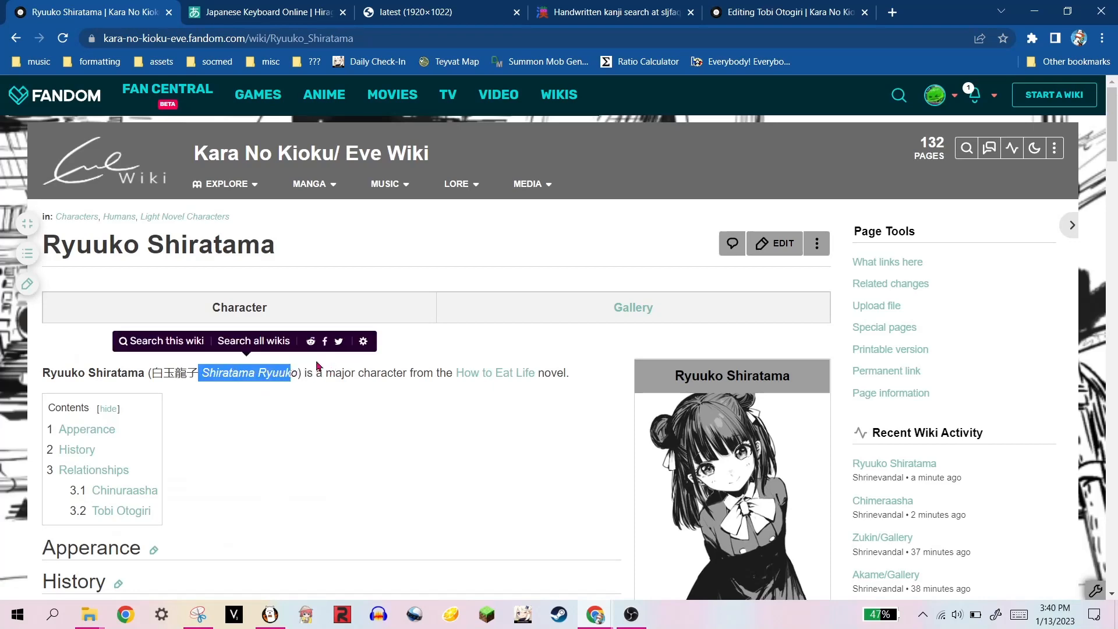
- Search the wiki for "shiratama" and "shi" to check the redirect suggestion, and close the search
click(899, 95)
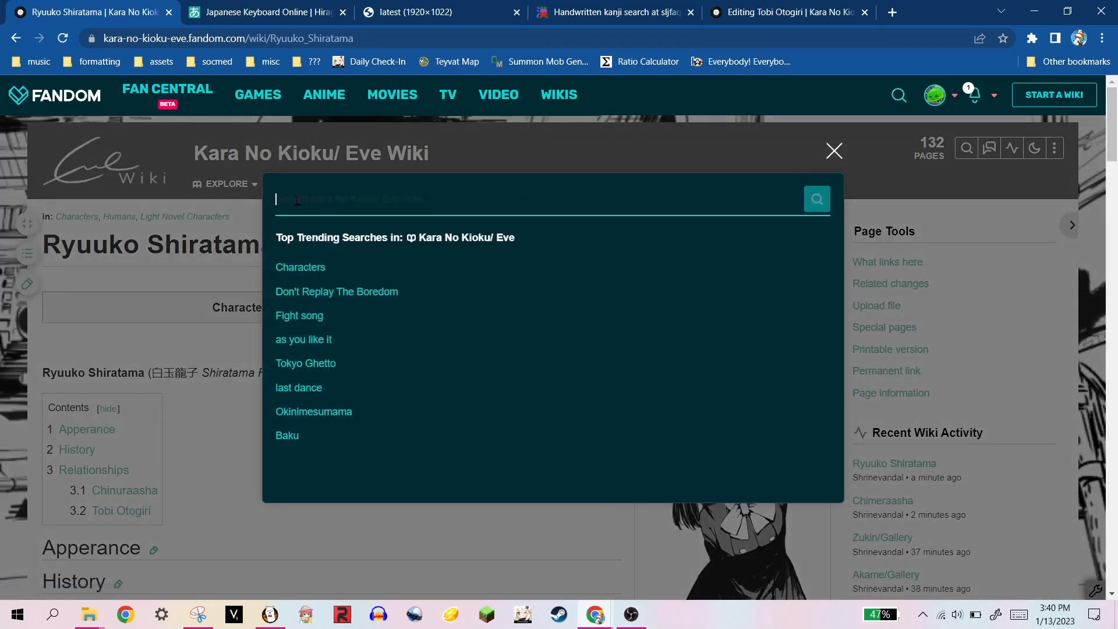
text(shiratama)
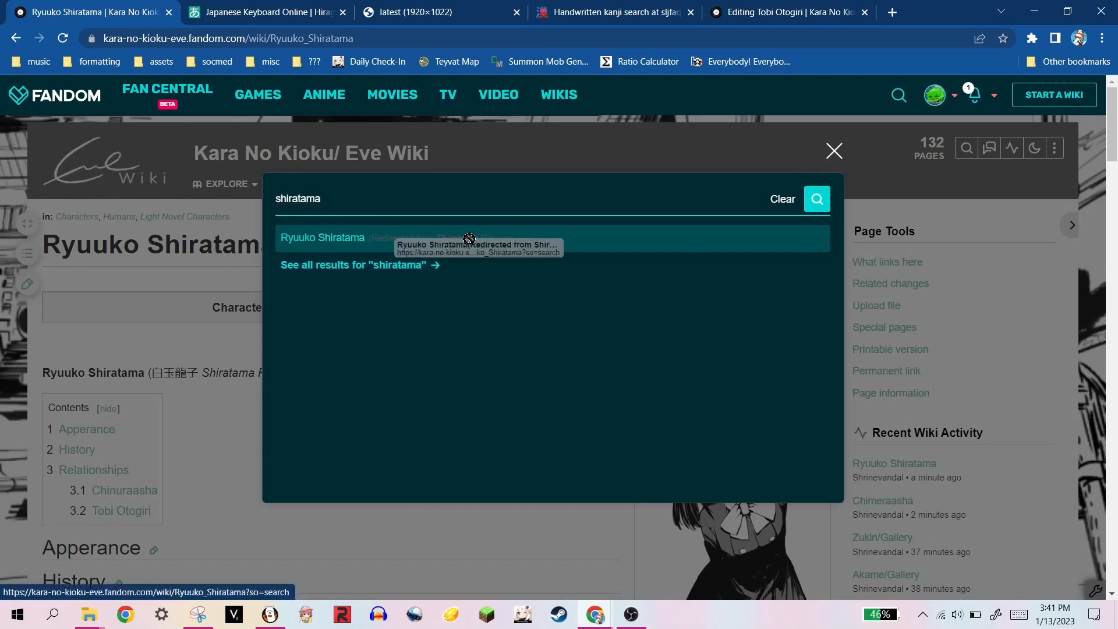
double_click(277, 198)
text(shi)
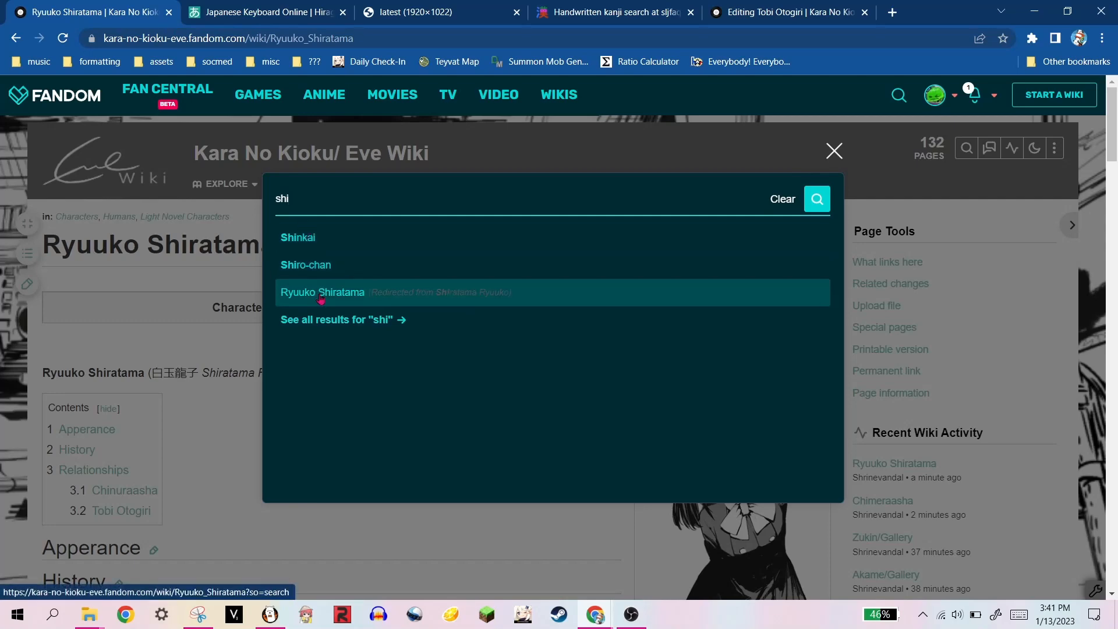
click(201, 289)
- Review the Ryuuko Shiratama article from its intro down through the relationships, infobox and categories
scroll(517, 371, down, 1)
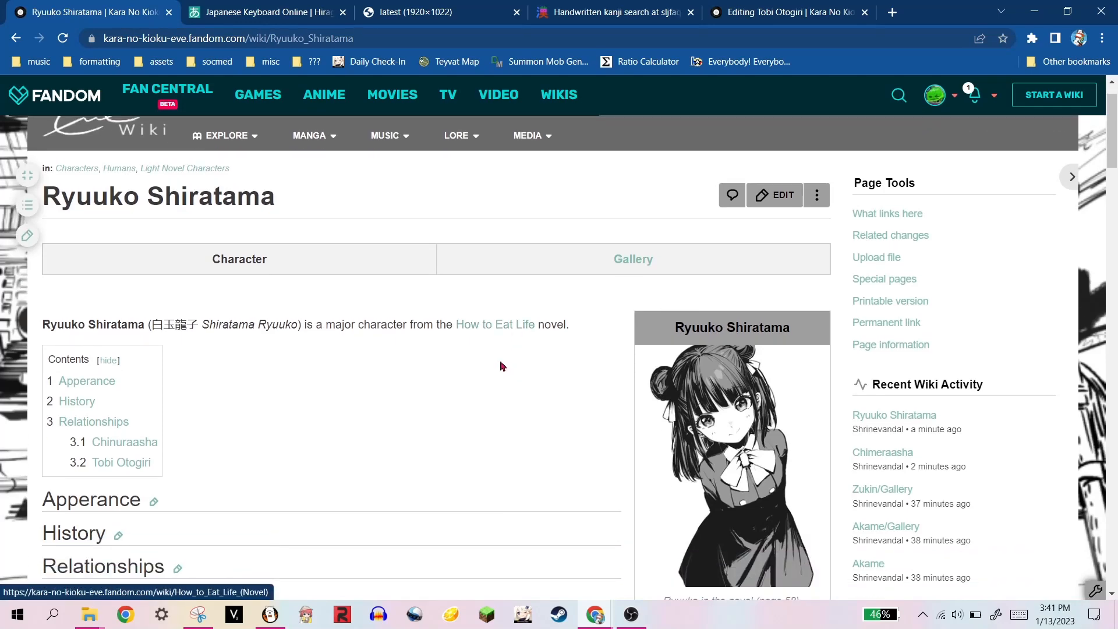
scroll(472, 357, up, 1)
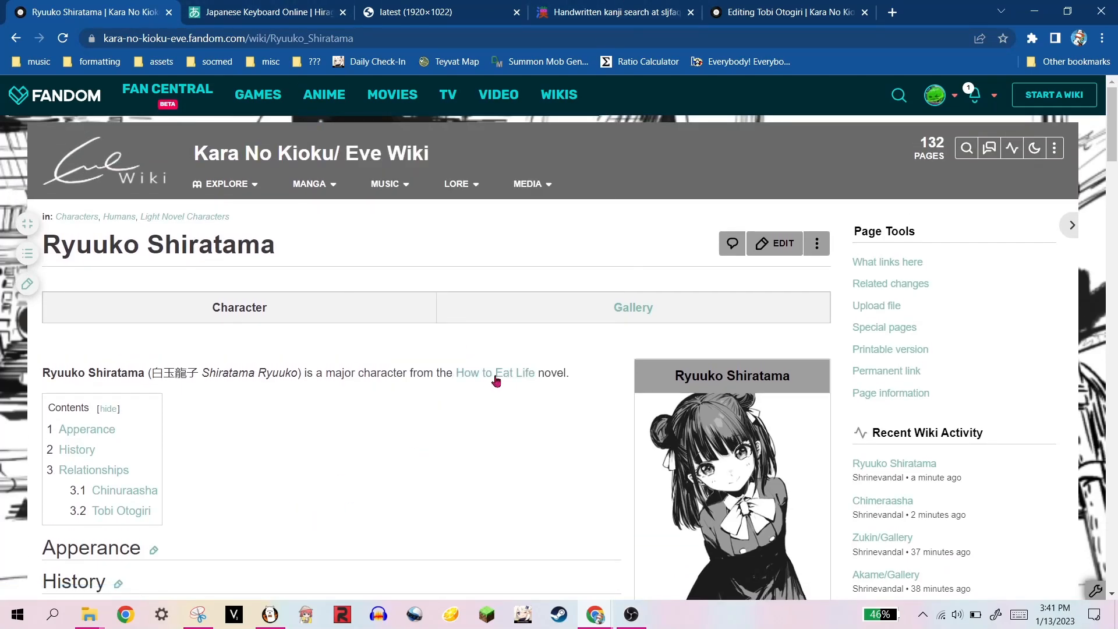
scroll(497, 384, down, 4)
scroll(509, 404, up, 4)
drag(328, 378, 409, 378)
click(406, 434)
scroll(406, 434, down, 3)
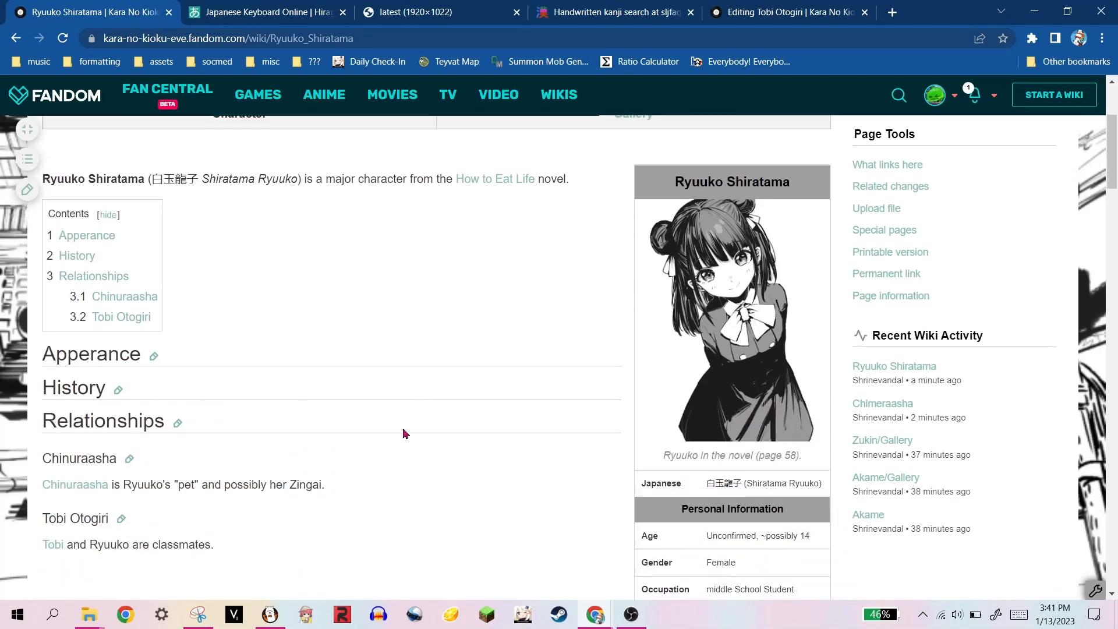
scroll(659, 566, down, 1)
scroll(384, 404, down, 3)
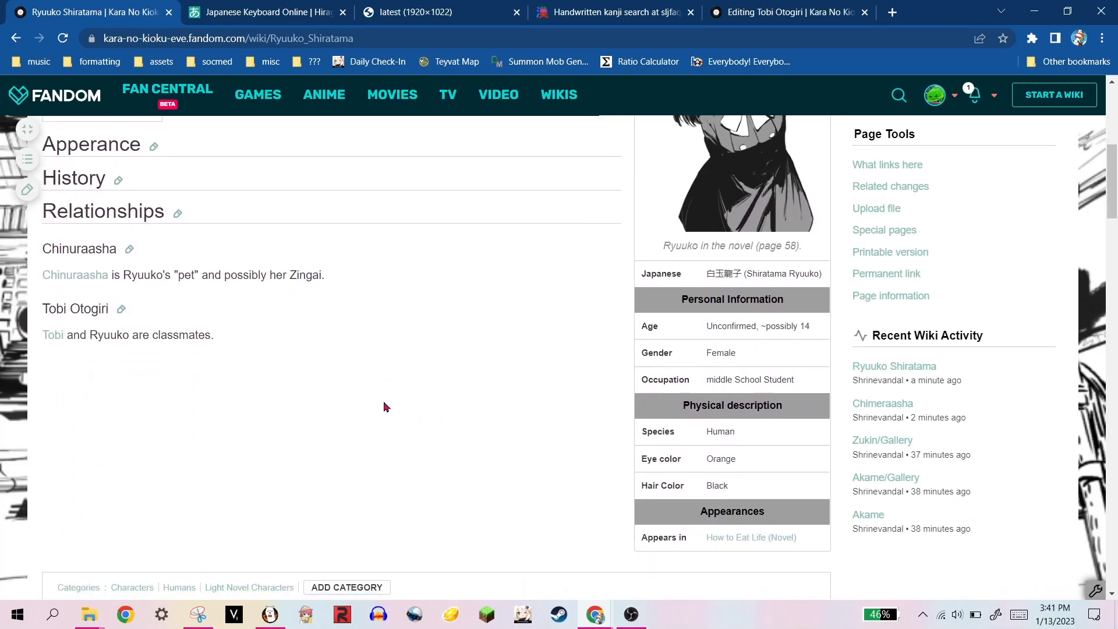
scroll(384, 404, up, 3)
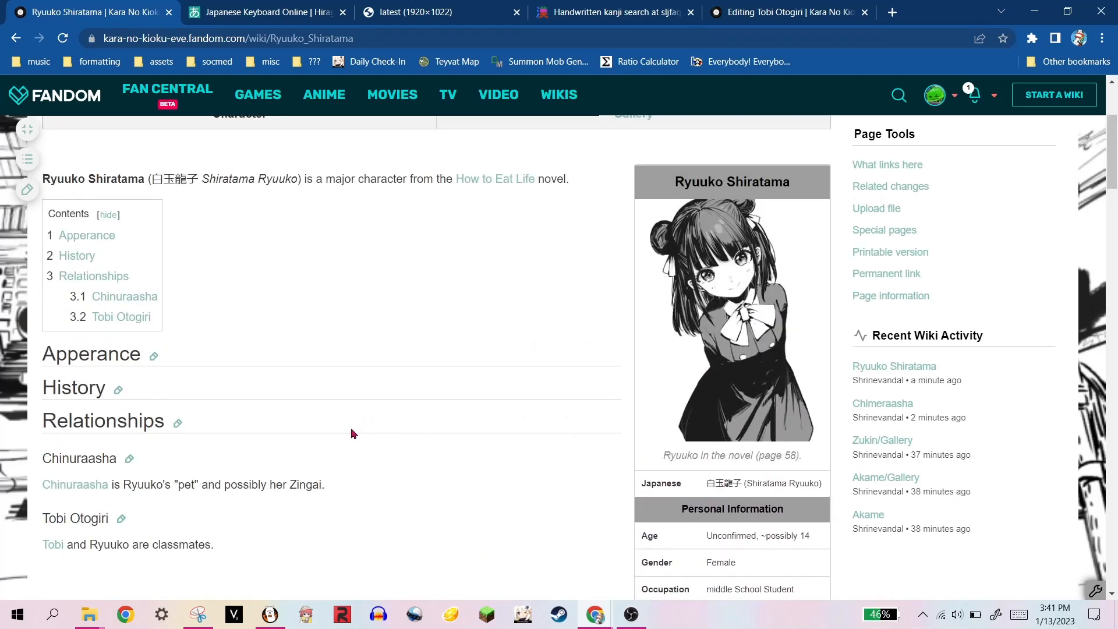
scroll(318, 445, up, 2)
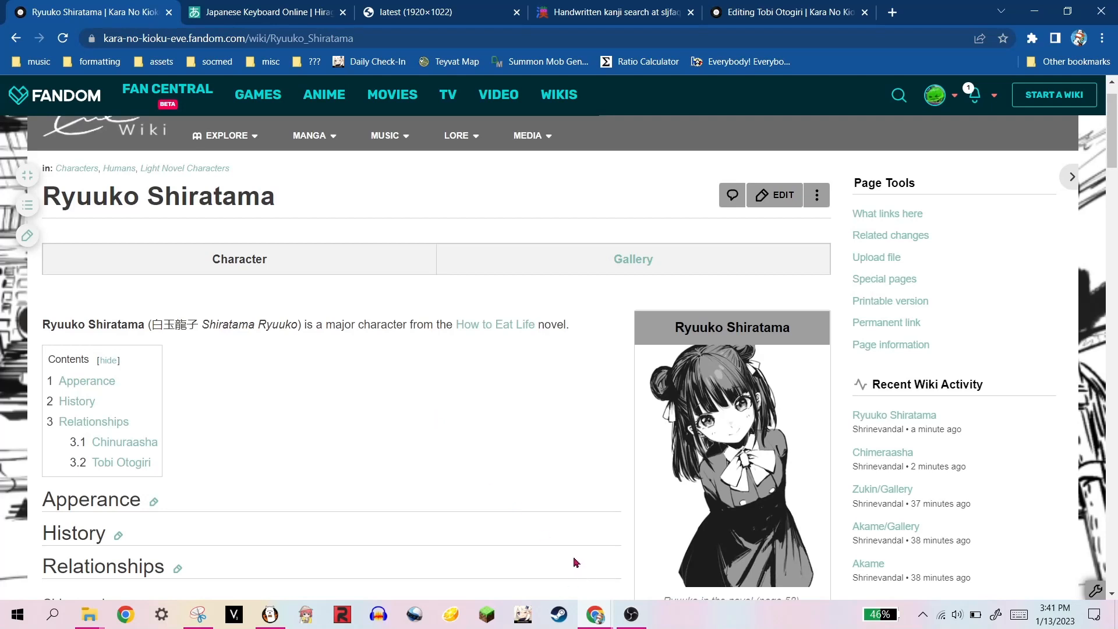
click(629, 610)
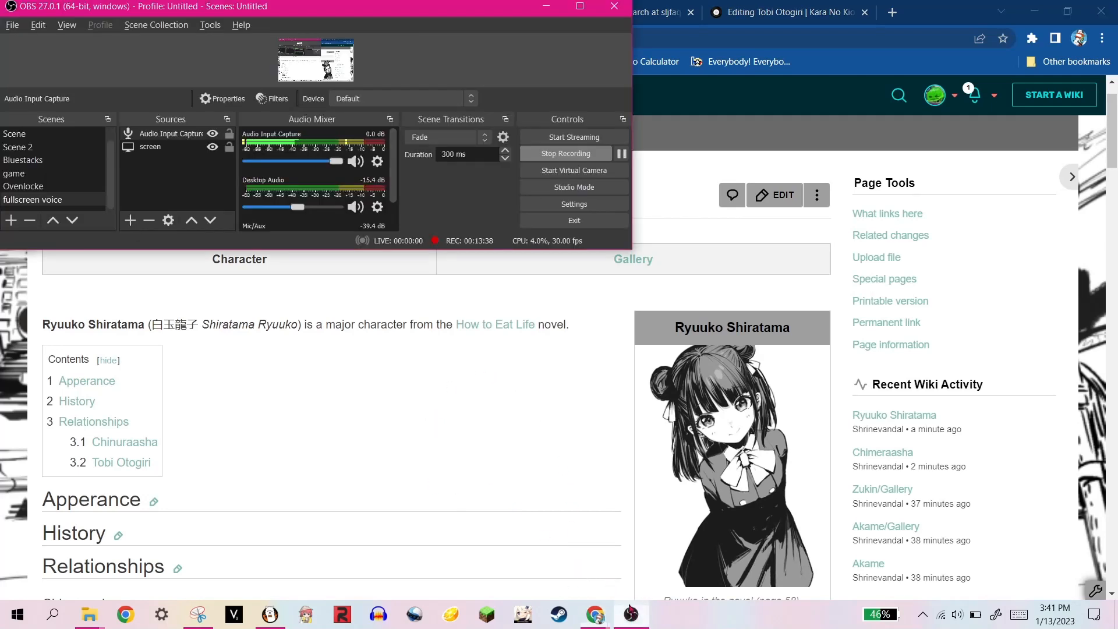